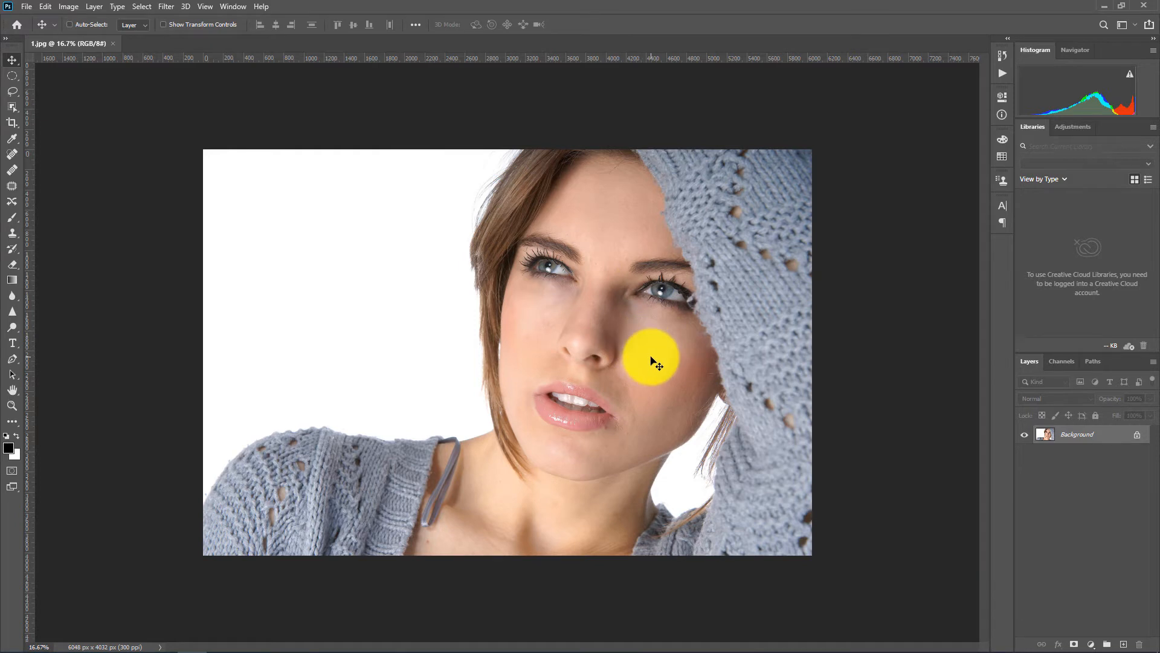
Step: Add a solid colour fill layer above the portrait using red e00000
scroll(650, 361, "up", 2)
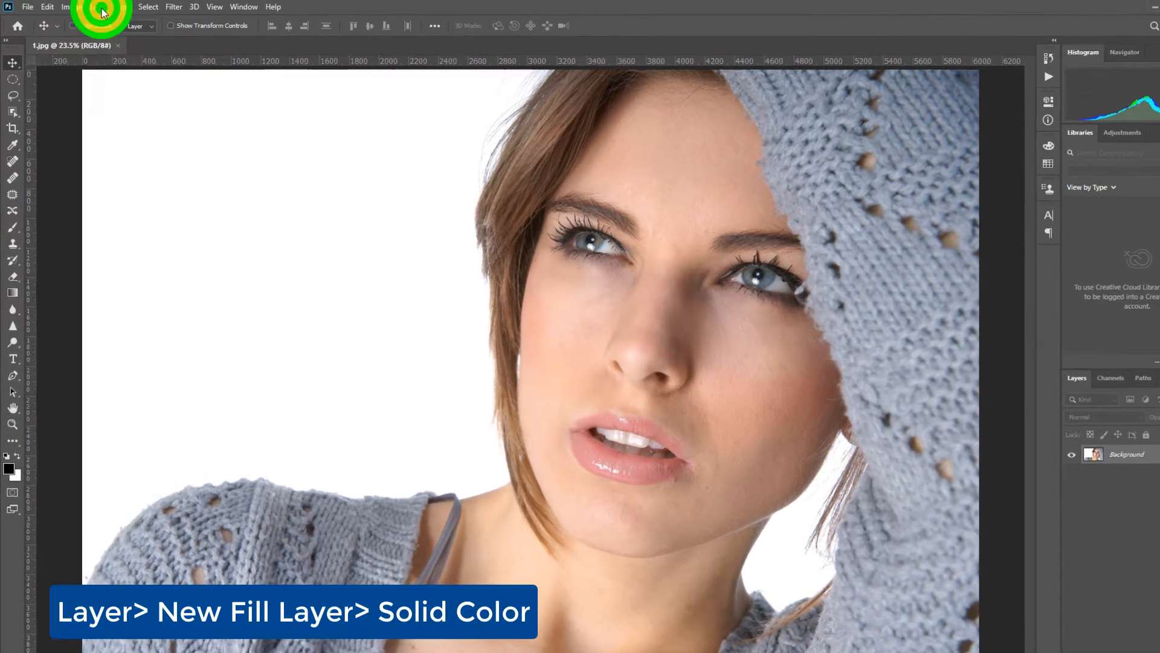
left_click(95, 6)
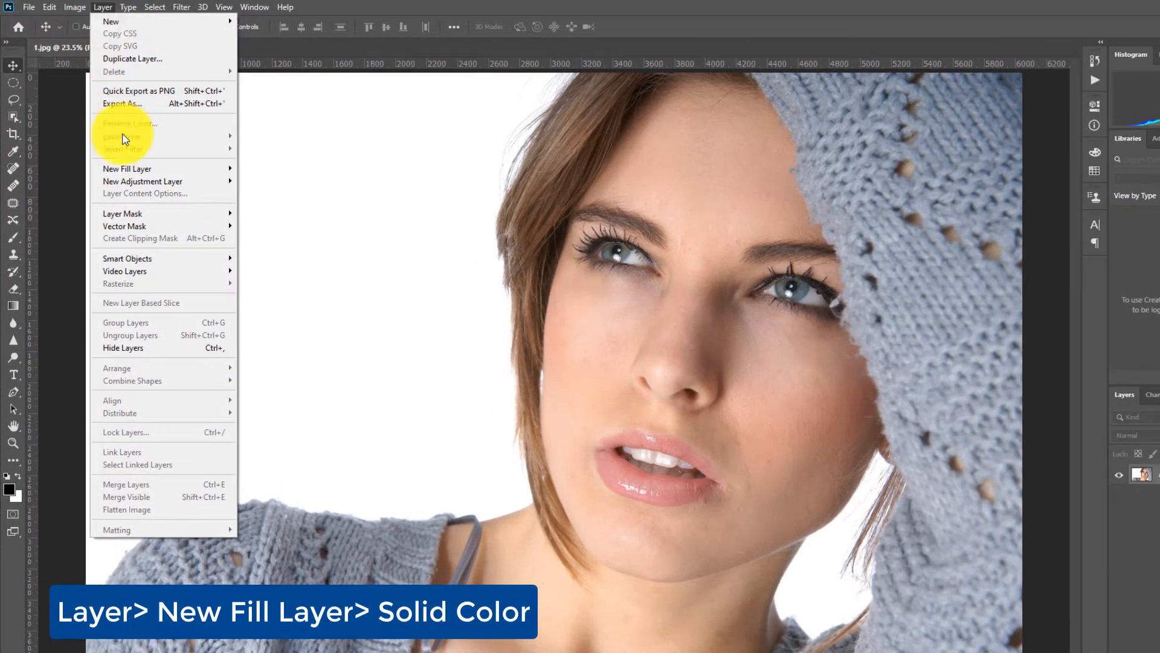
left_click(139, 169)
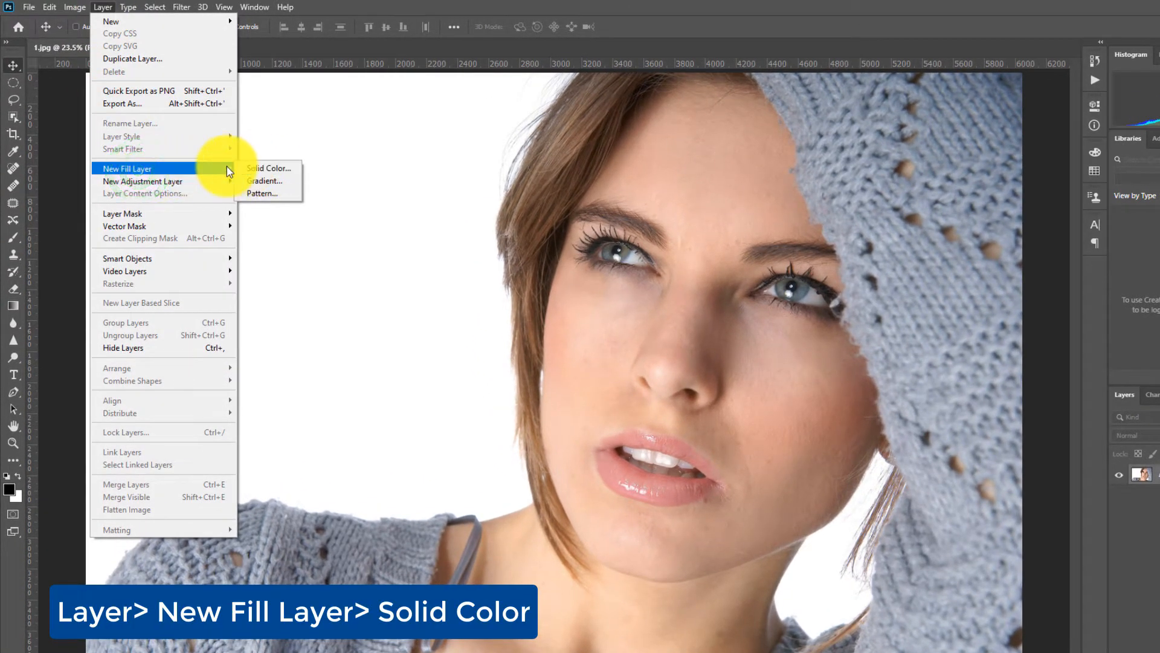
left_click(279, 171)
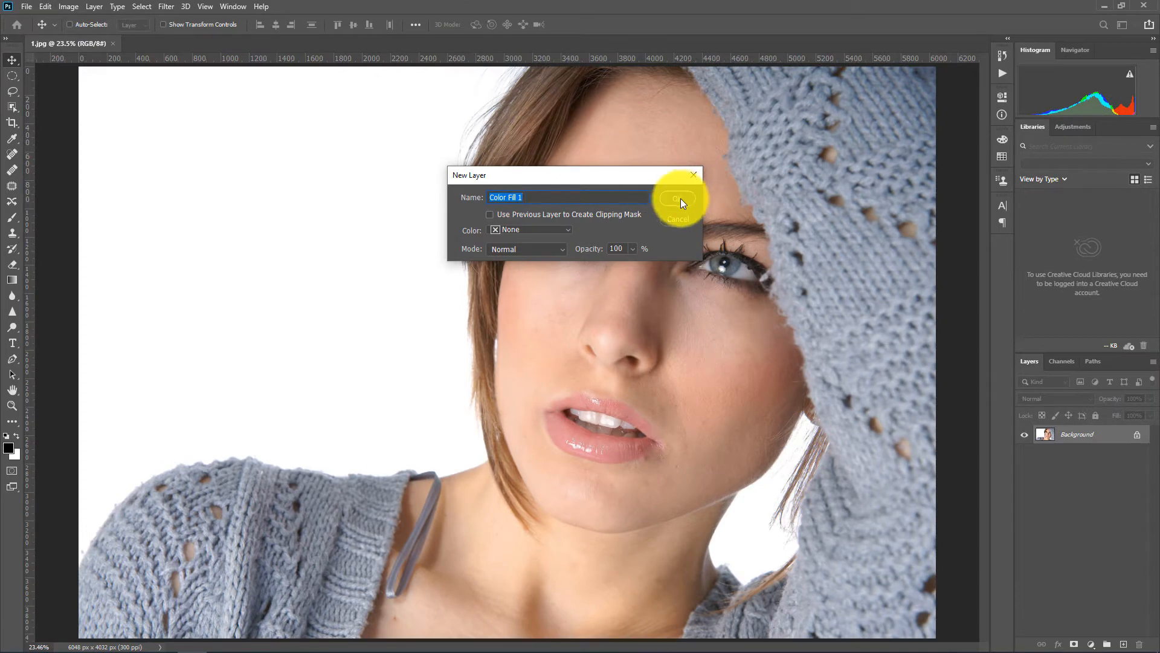
left_click(681, 200)
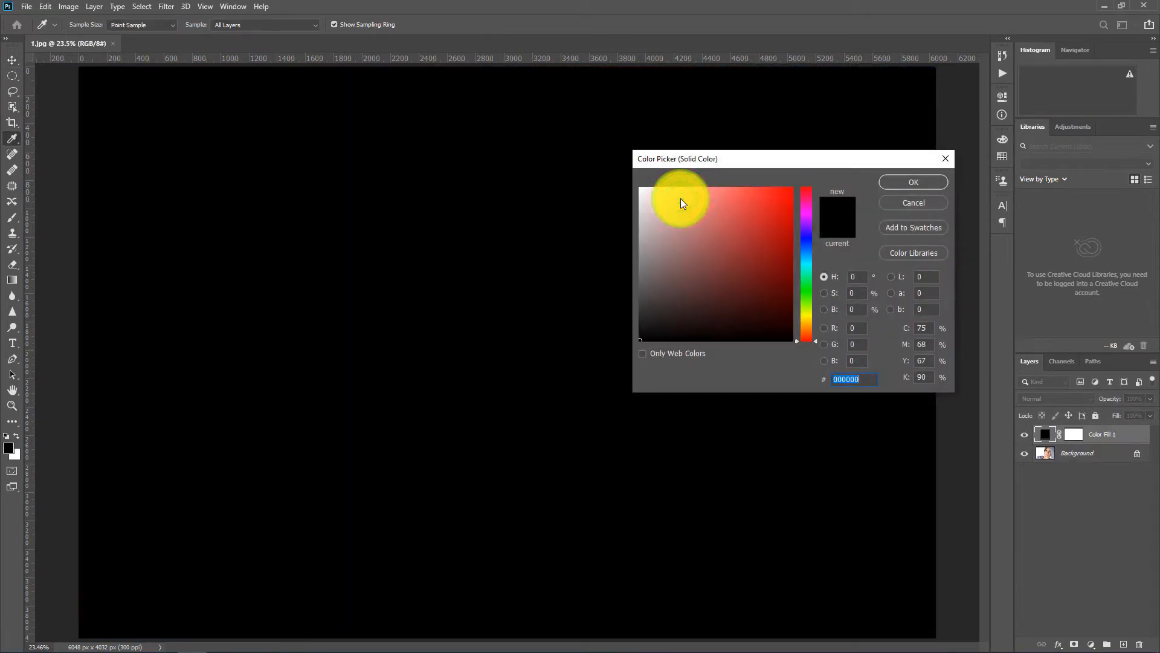
left_click(749, 272)
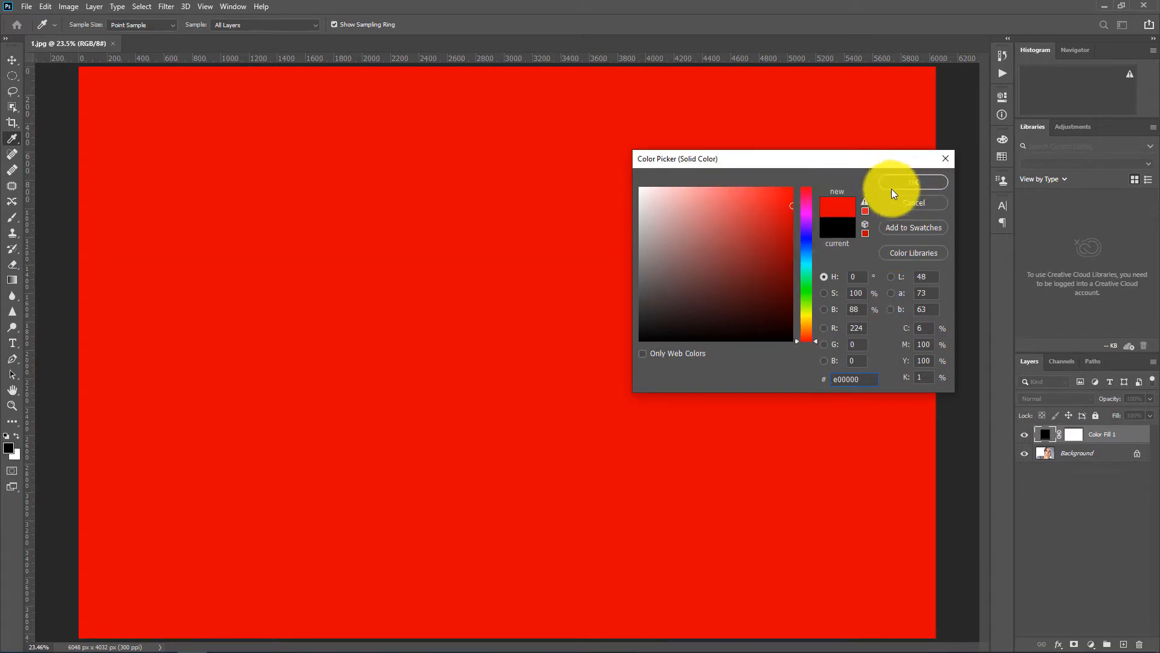
left_click(912, 182)
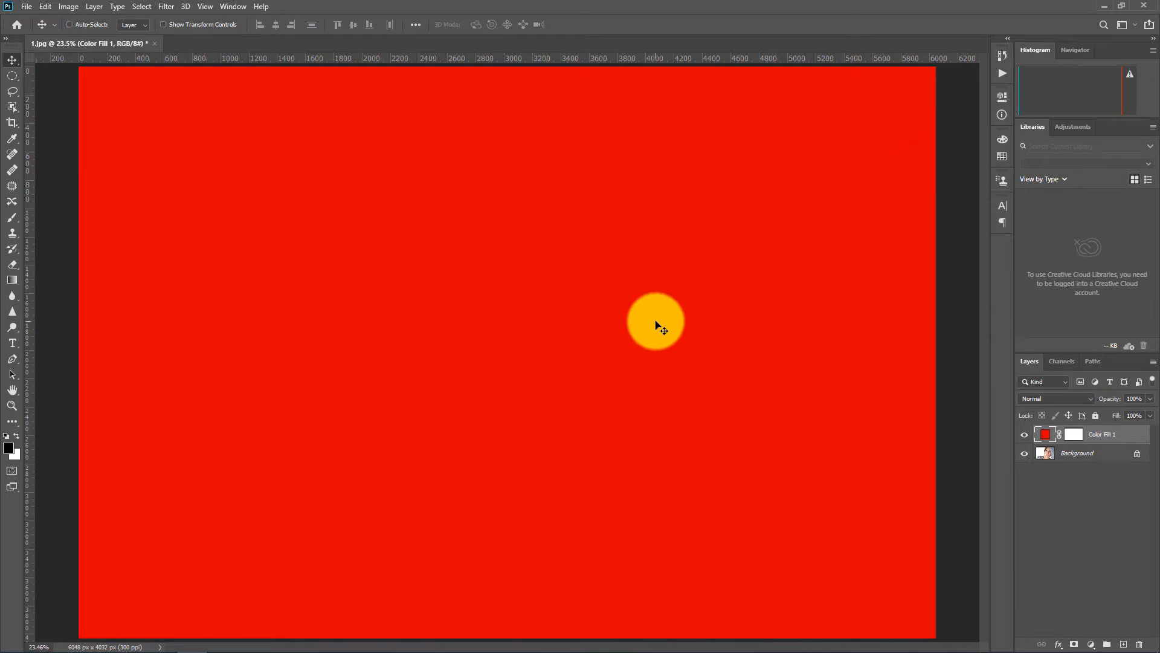
Step: Set the red fill layer's blend mode to Multiply and invert its layer mask
left_click(1130, 439)
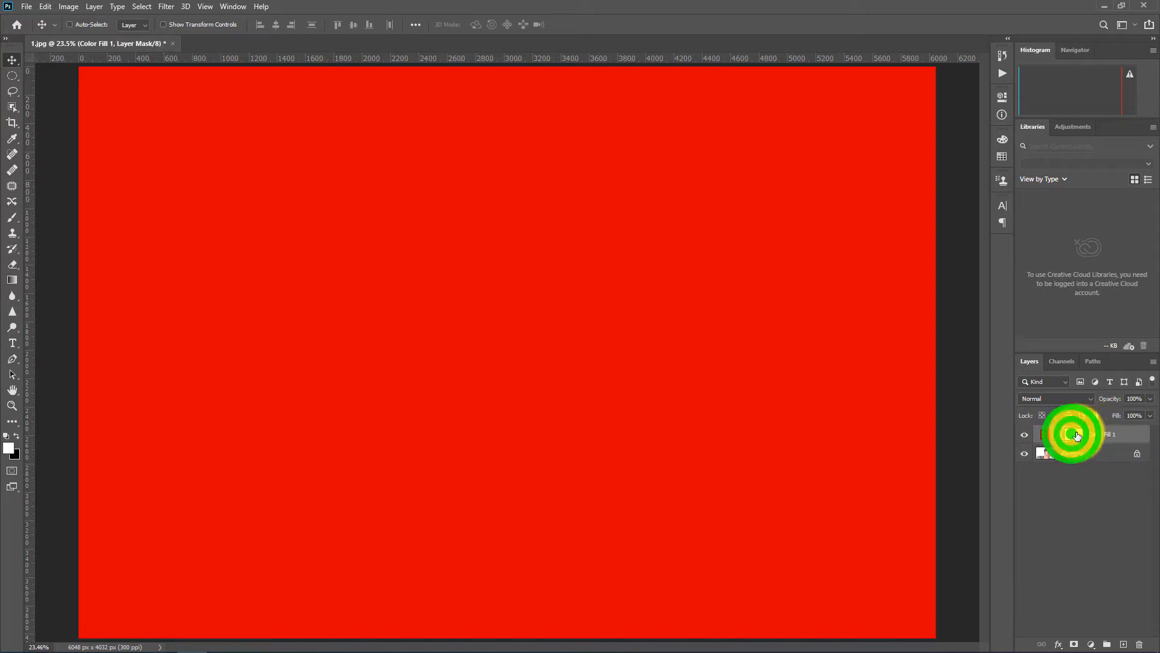
left_click(1054, 398)
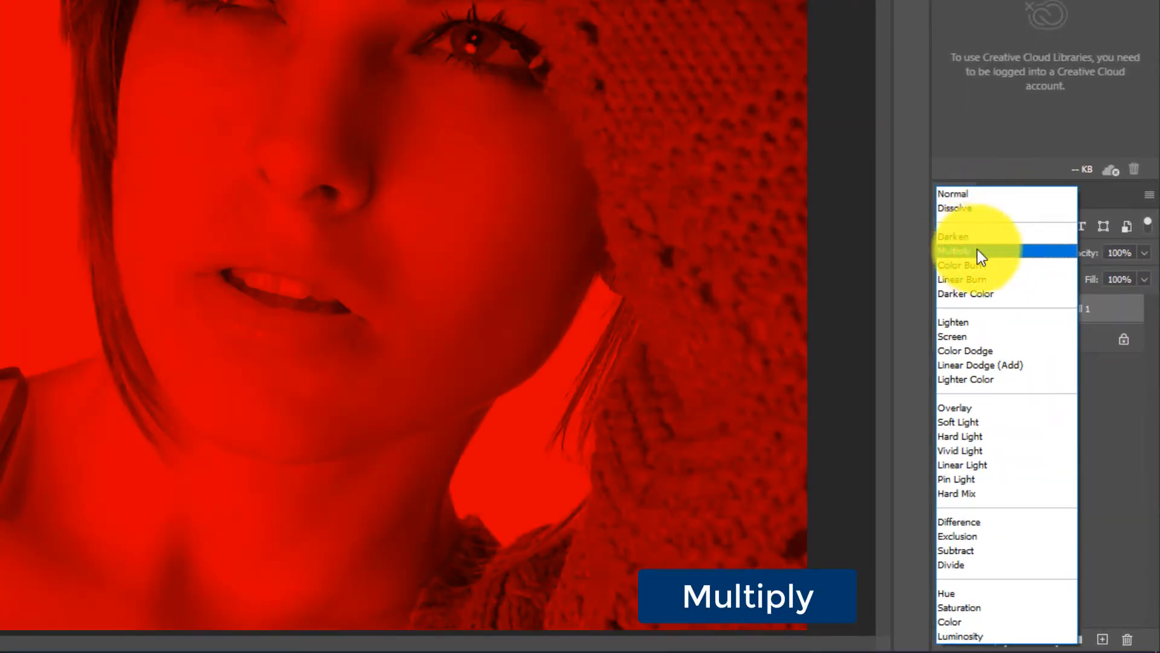
left_click(989, 250)
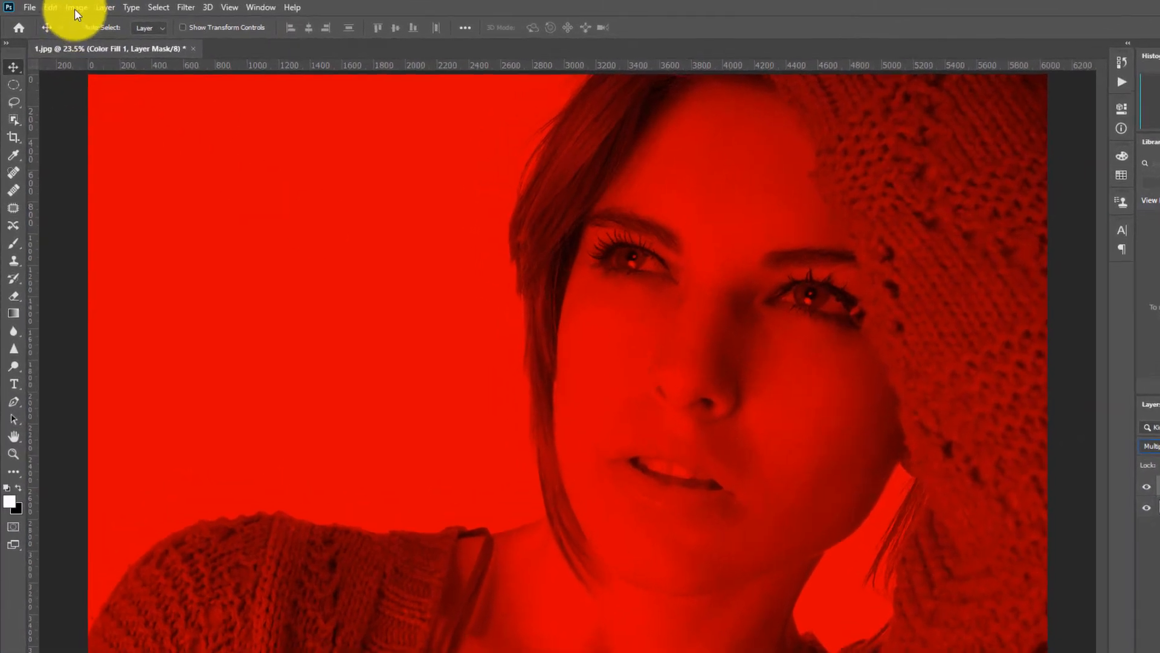
left_click(73, 6)
mouse_move(161, 45)
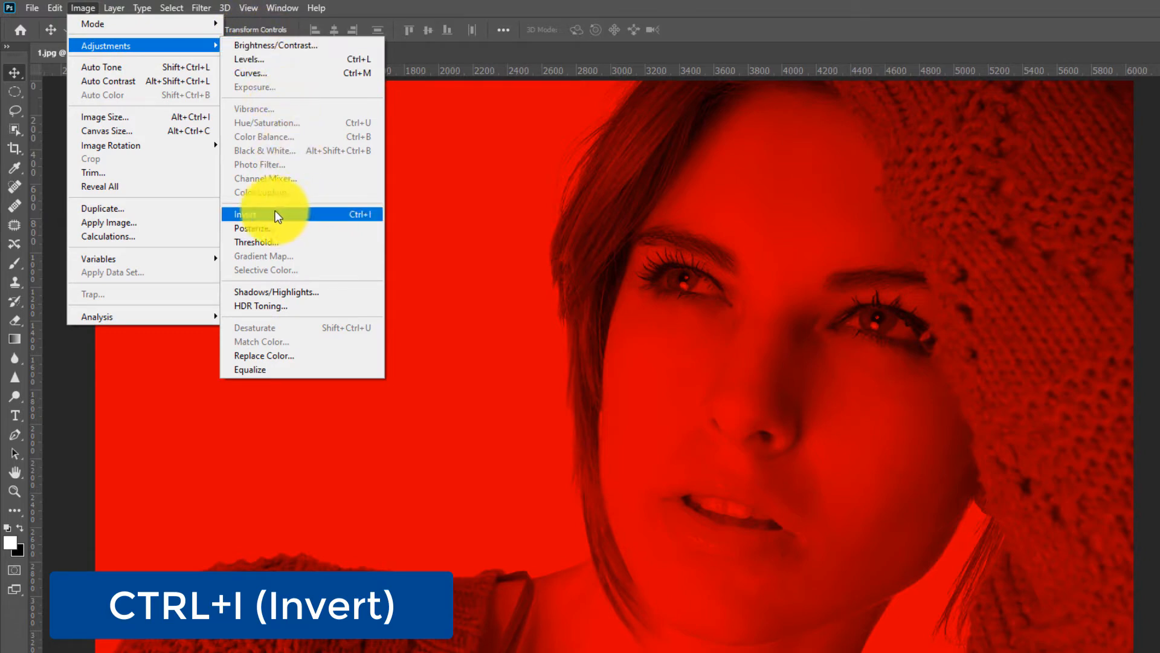
left_click(306, 215)
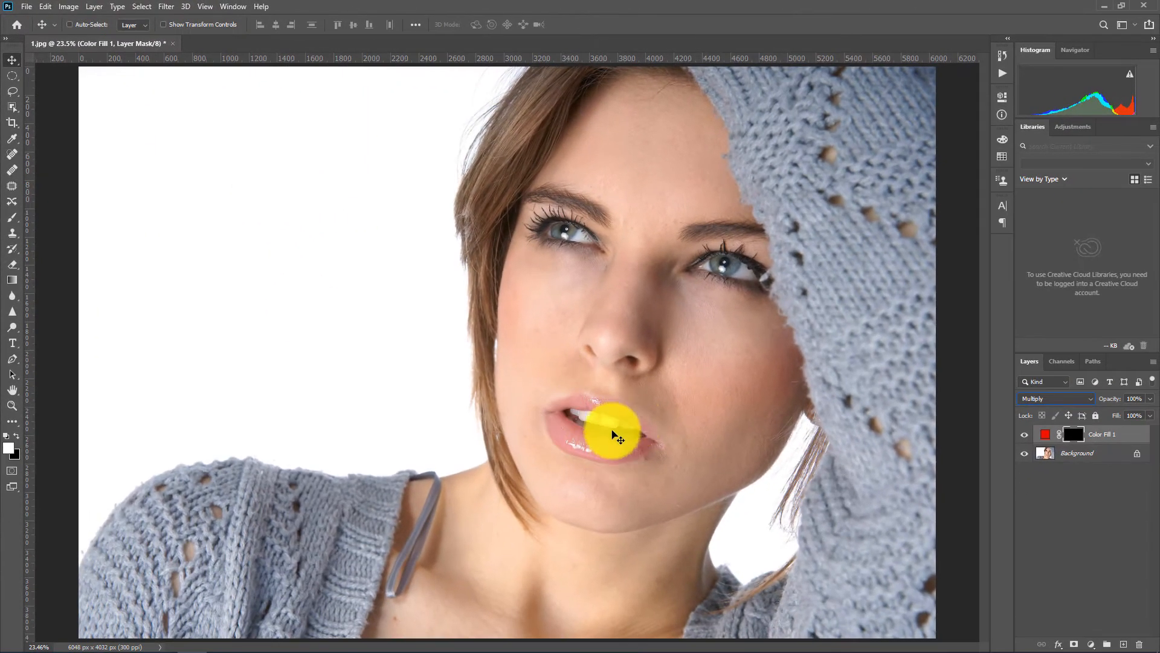
Step: Choose the Brush tool with white foreground, target the fill layer's mask, and set the brush flow to 45%
scroll(663, 442, "up", 4)
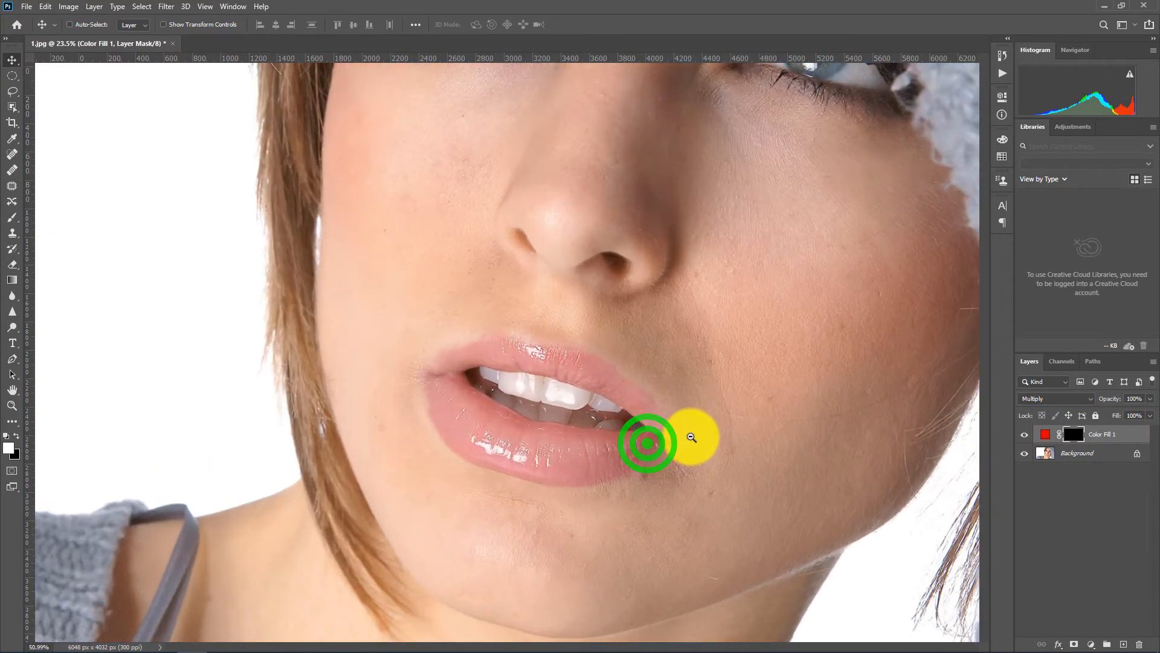
left_click(11, 216)
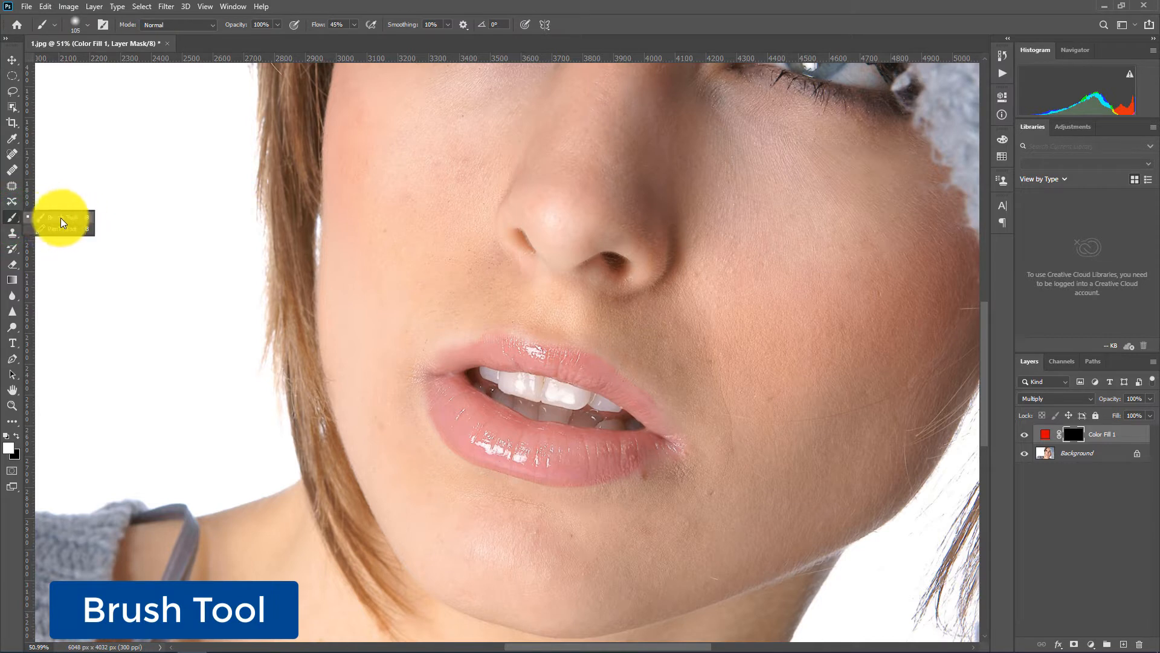
left_click(73, 218)
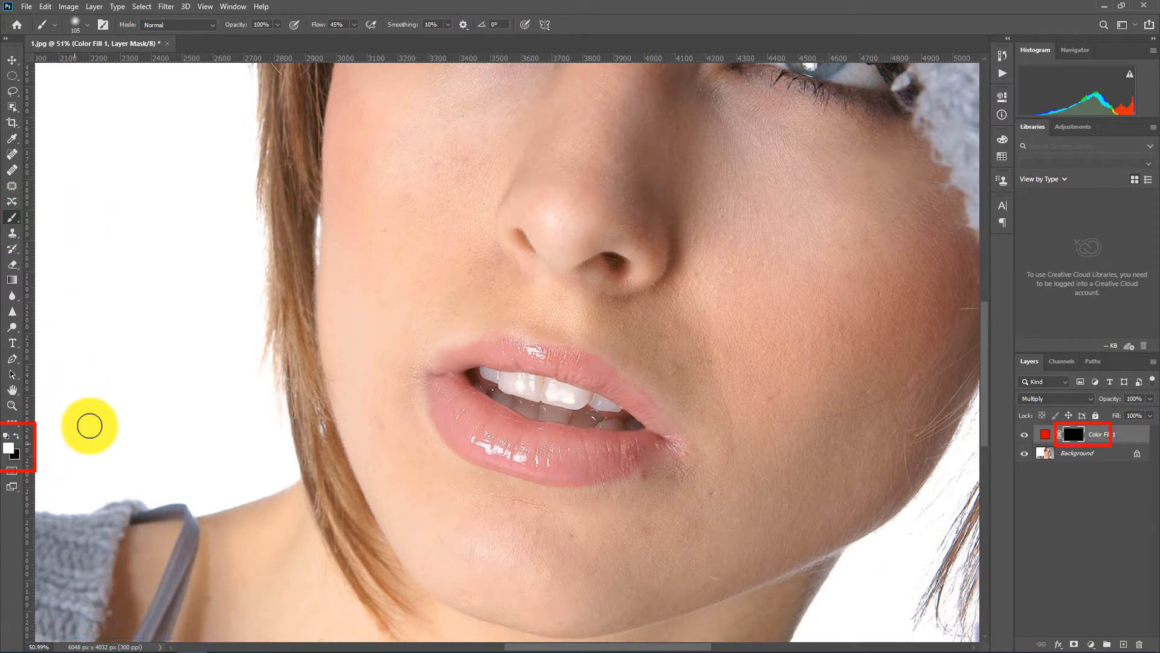
left_click(1067, 436)
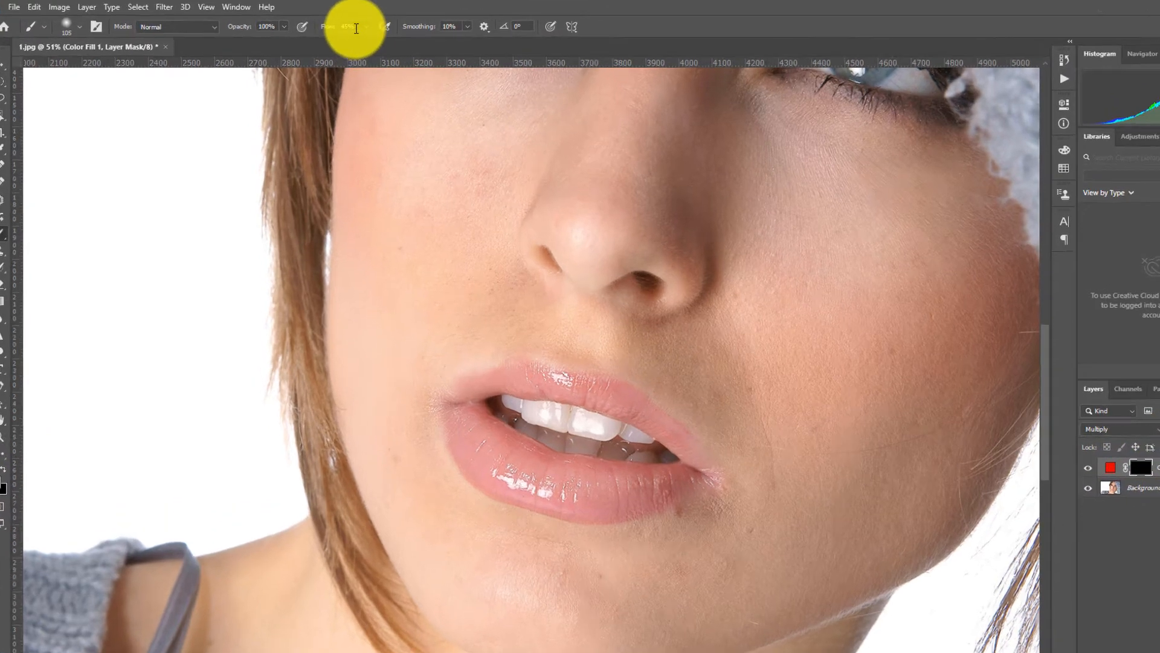
left_click(345, 25)
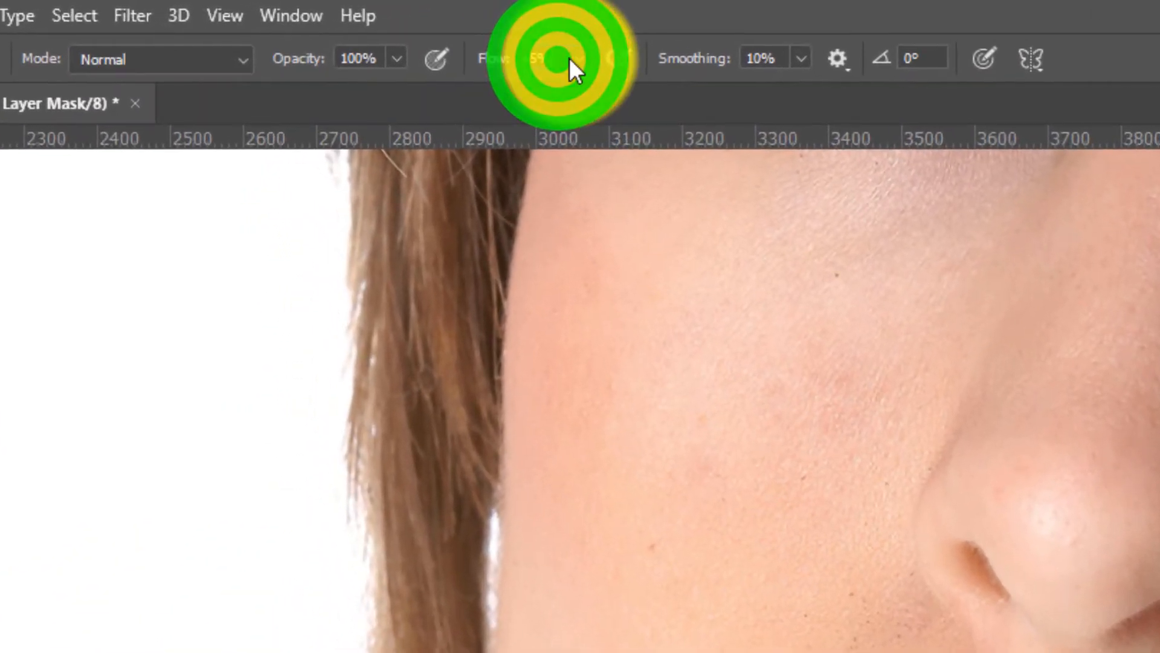
mouse_move(567, 93)
left_mouse_down()
mouse_move(675, 97)
mouse_move(579, 91)
left_mouse_up()
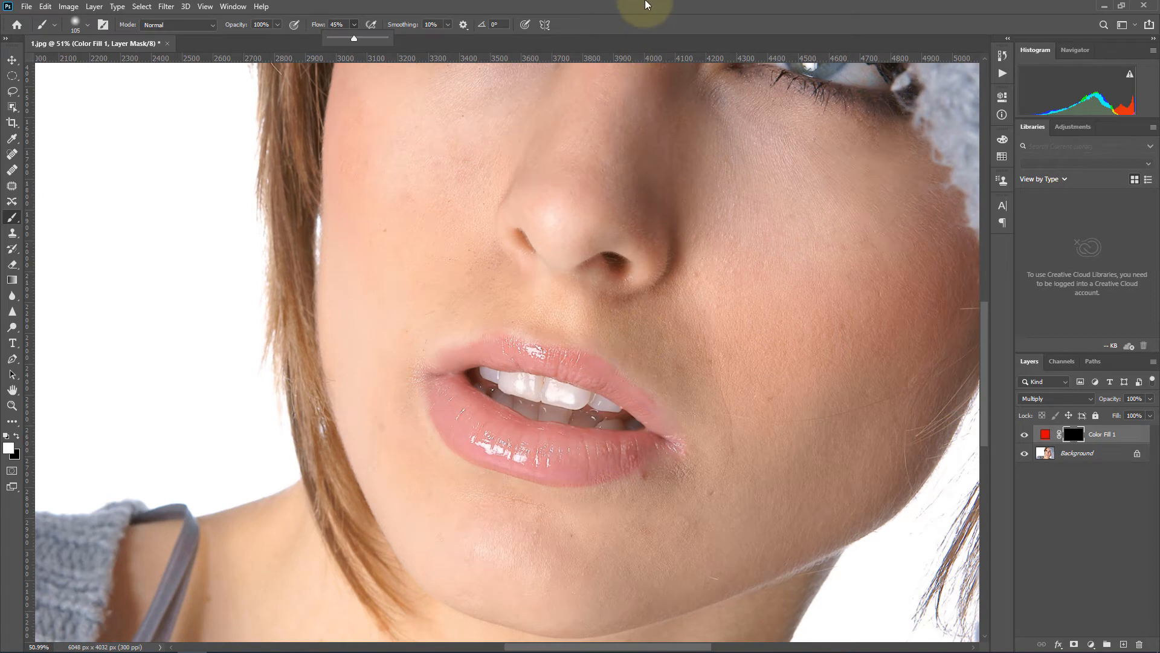
Step: Paint white on the mask over the whole lower lip, from one mouth corner to the other
left_click_drag(576, 467, 631, 461)
left_click(182, 214)
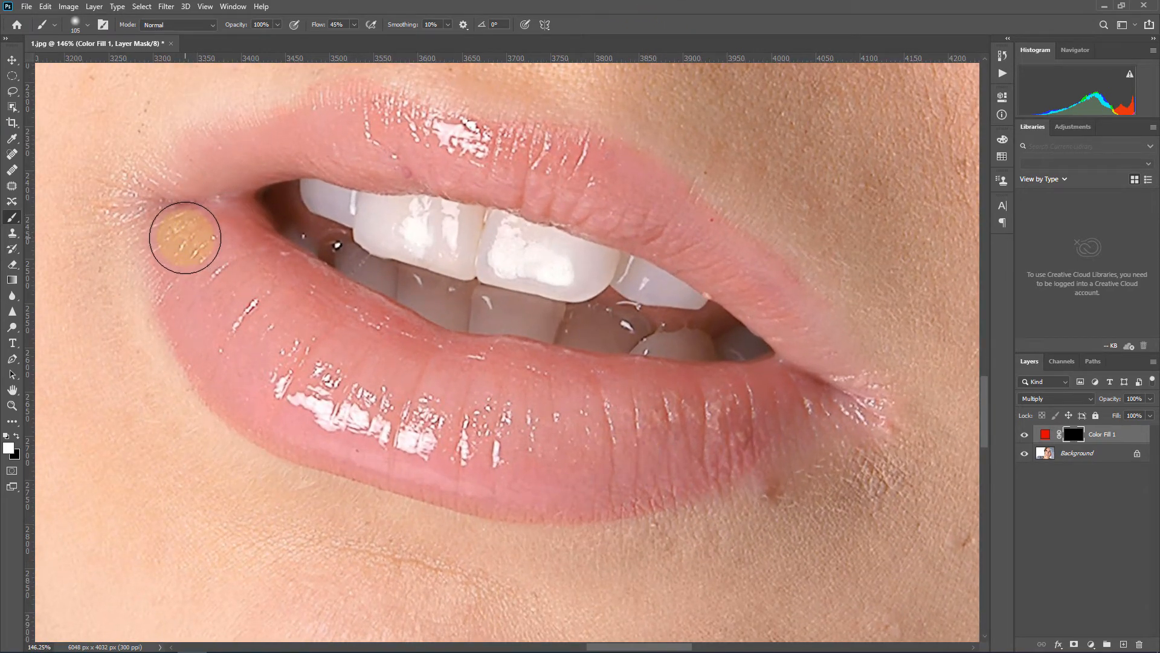
mouse_move(185, 237)
left_mouse_down()
mouse_move(247, 335)
mouse_move(307, 376)
mouse_move(475, 428)
mouse_move(607, 431)
mouse_move(778, 403)
mouse_move(704, 448)
mouse_move(619, 472)
mouse_move(429, 457)
mouse_move(258, 400)
mouse_move(213, 354)
mouse_move(156, 218)
mouse_move(241, 311)
mouse_move(198, 234)
mouse_move(374, 346)
mouse_move(539, 392)
mouse_move(848, 398)
left_mouse_up()
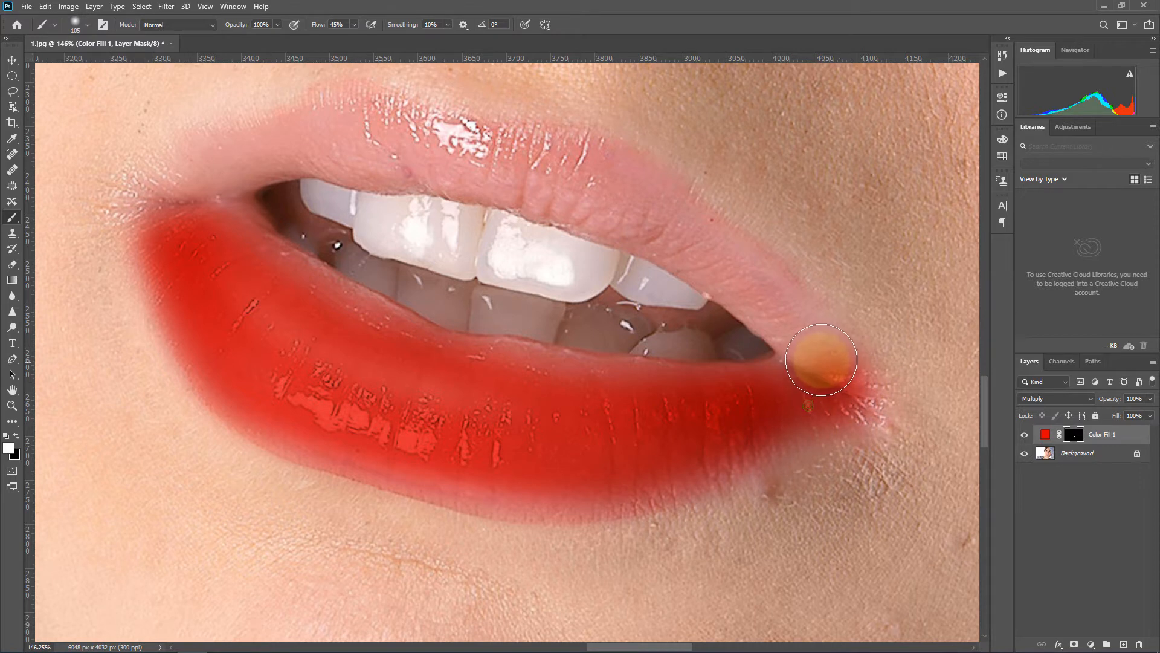
Step: Reduce the brush to 83 px and paint the upper lip on the mask from the left to the right mouth corner
left_click_drag(200, 193, 196, 192)
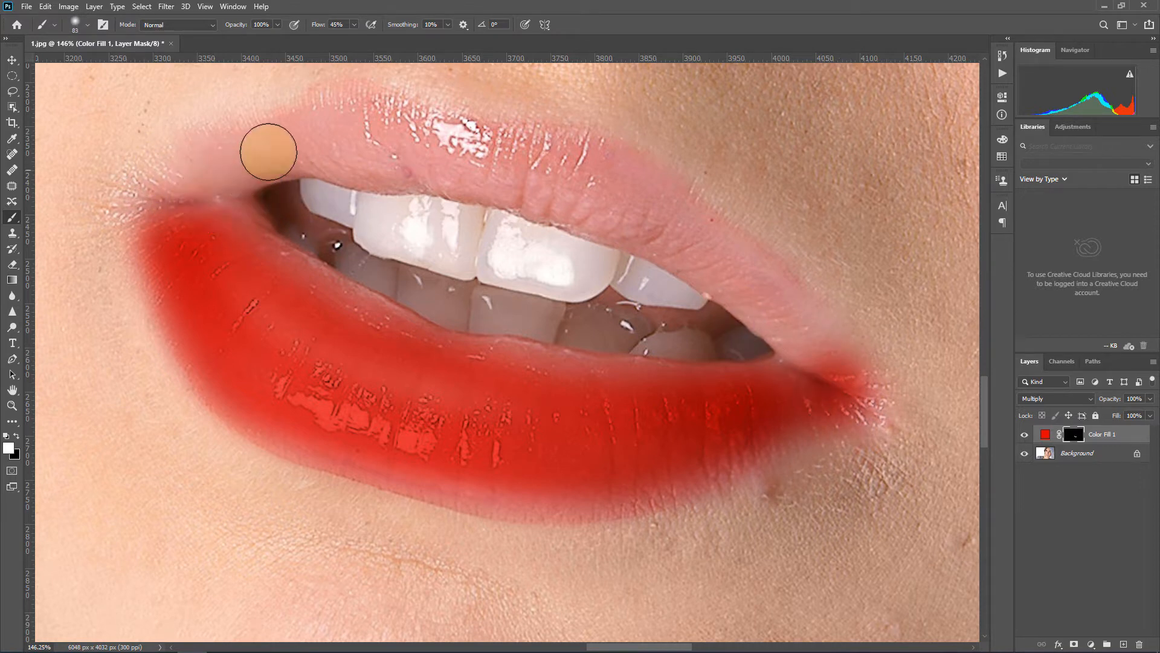
left_click_drag(281, 131, 320, 127)
mouse_move(168, 197)
left_mouse_down()
mouse_move(397, 122)
mouse_move(500, 152)
mouse_move(676, 170)
mouse_move(762, 226)
mouse_move(610, 197)
mouse_move(440, 141)
mouse_move(407, 97)
mouse_move(596, 240)
left_mouse_up()
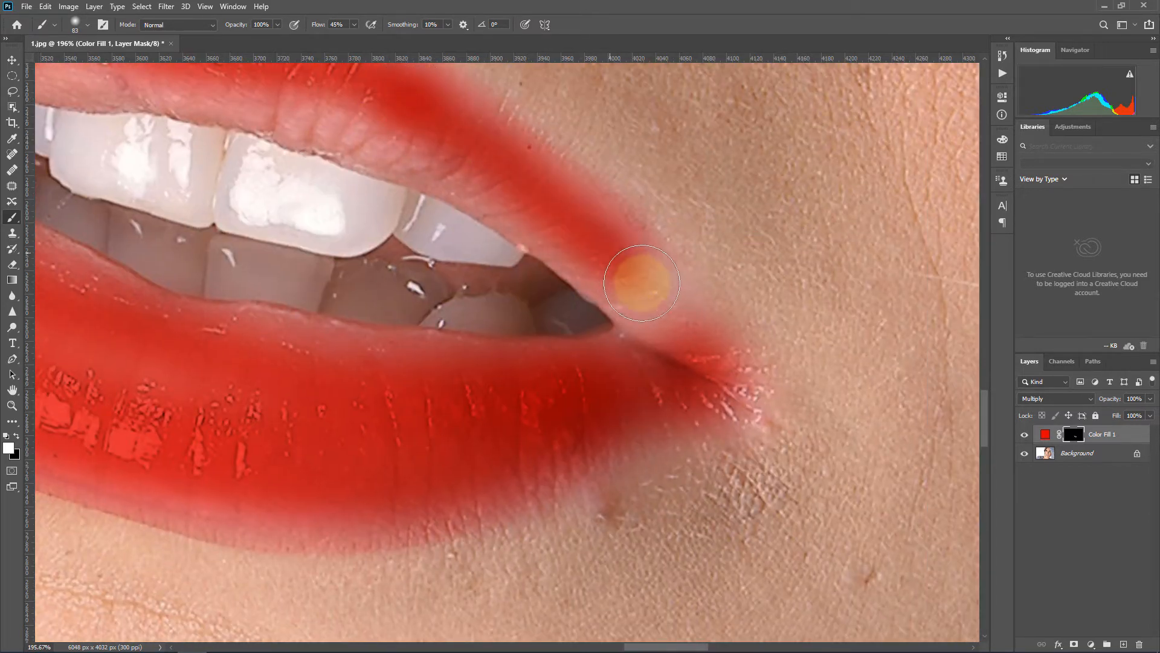
mouse_move(641, 282)
left_mouse_down()
mouse_move(675, 345)
mouse_move(649, 312)
mouse_move(666, 334)
left_mouse_up()
mouse_move(611, 295)
left_mouse_down()
mouse_move(685, 397)
mouse_move(680, 376)
mouse_move(737, 382)
left_mouse_up()
Step: Reduce the brush to about 39 px and fill the unpainted inner edge of the upper lip towards the left corner
left_click_drag(722, 434, 707, 429)
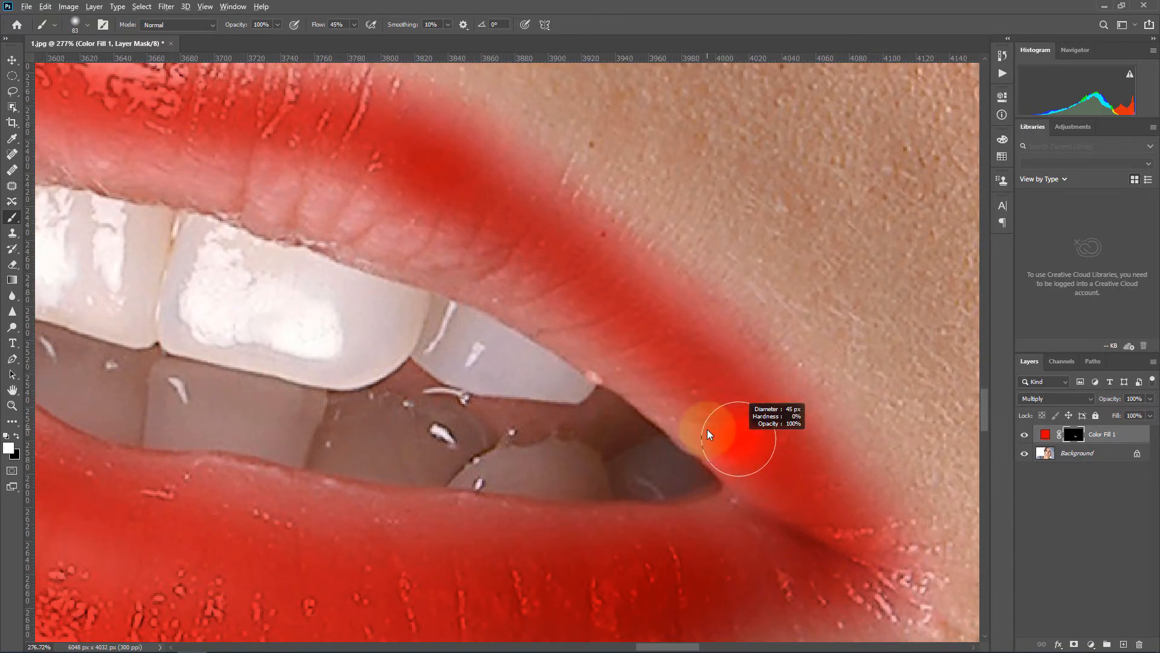
mouse_move(750, 466)
left_mouse_down()
mouse_move(611, 339)
mouse_move(542, 300)
mouse_move(423, 238)
mouse_move(209, 168)
mouse_move(484, 307)
left_mouse_up()
left_click_drag(548, 281, 560, 282)
mouse_move(766, 354)
left_mouse_down()
mouse_move(518, 282)
mouse_move(237, 268)
mouse_move(496, 304)
mouse_move(444, 292)
mouse_move(654, 301)
mouse_move(352, 298)
left_mouse_up()
left_click_drag(491, 281, 450, 278)
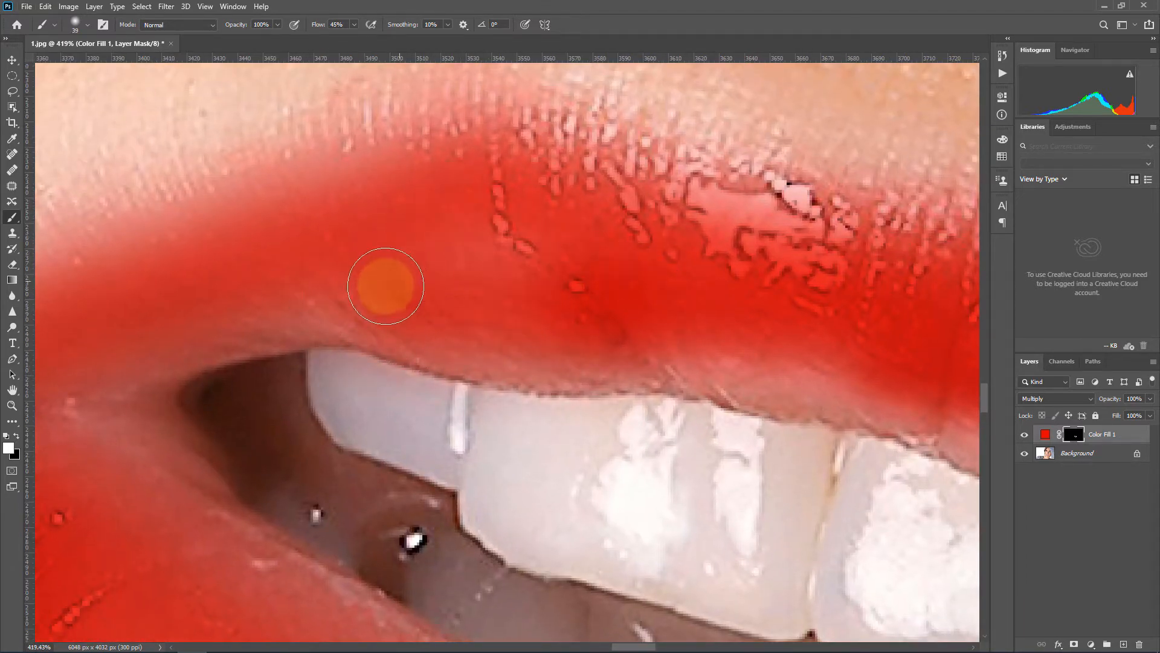
left_click_drag(348, 289, 171, 328)
Step: Paint the upper lip's inner edge on the mask from above the front teeth to the right mouth corner
mouse_move(534, 301)
left_mouse_down()
mouse_move(242, 224)
mouse_move(277, 259)
mouse_move(436, 264)
mouse_move(619, 316)
left_mouse_up()
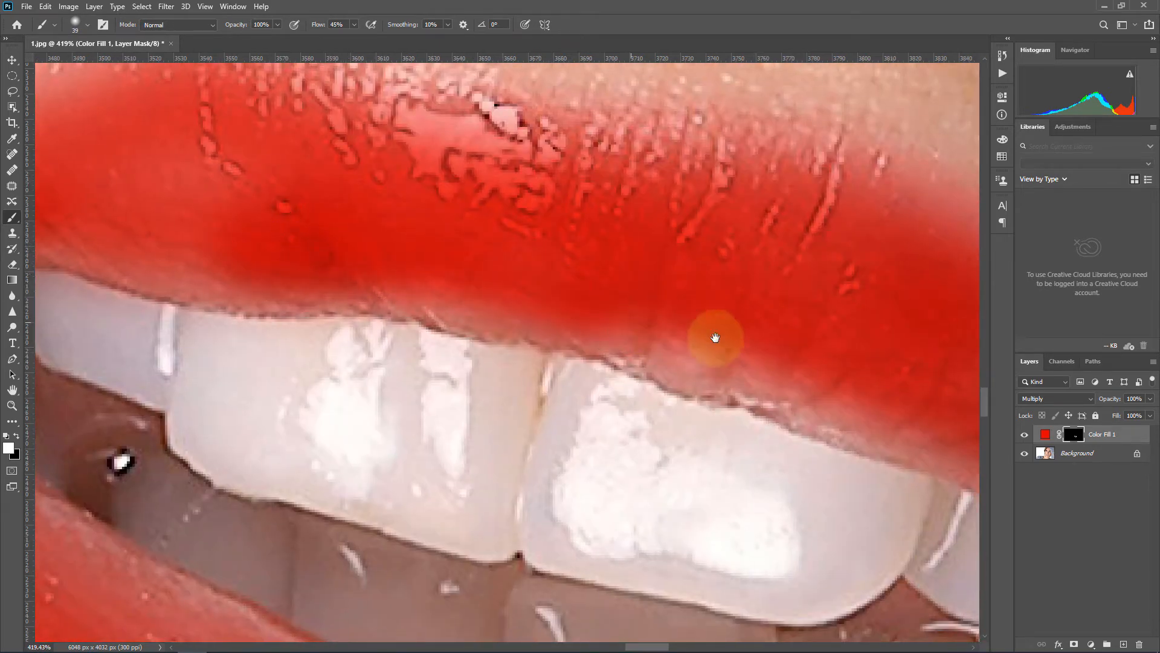
mouse_move(700, 332)
left_mouse_down()
mouse_move(420, 233)
mouse_move(667, 335)
left_mouse_up()
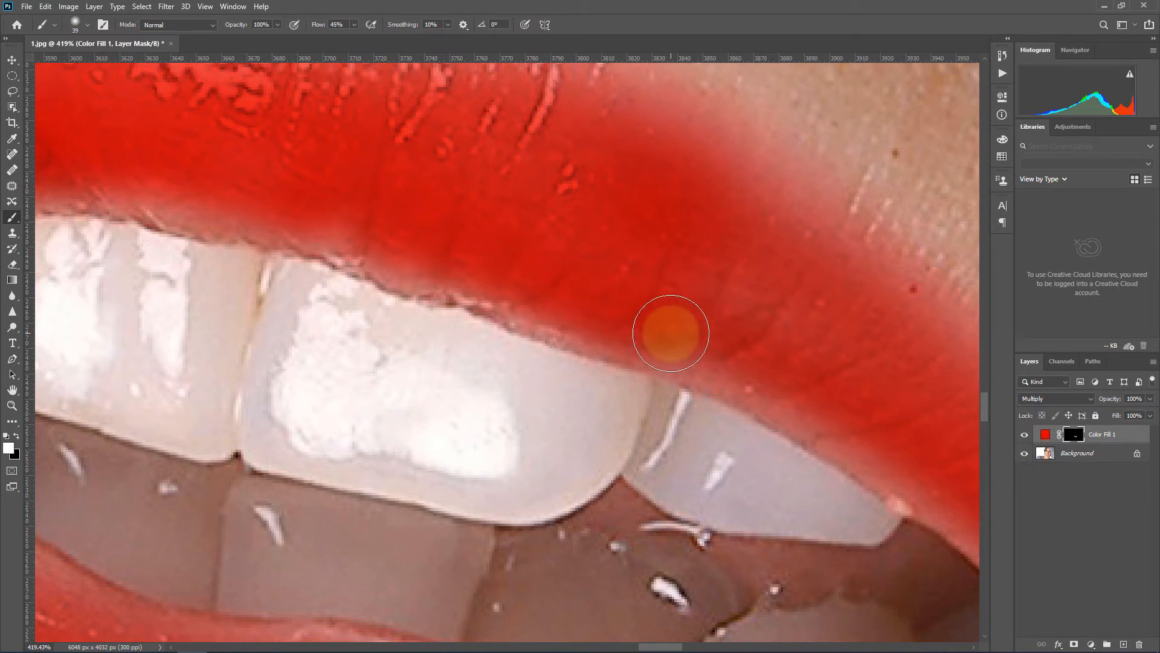
left_click_drag(744, 355, 572, 233)
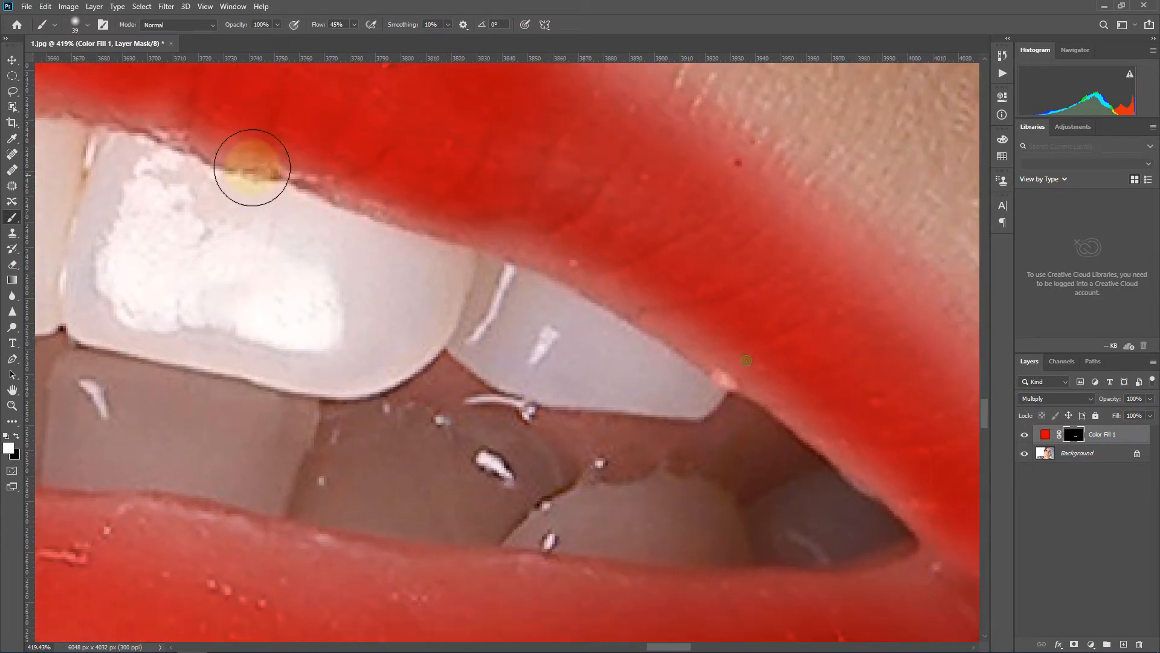
mouse_move(210, 114)
left_mouse_down()
mouse_move(416, 163)
mouse_move(530, 207)
mouse_move(680, 287)
mouse_move(878, 420)
left_mouse_up()
mouse_move(870, 416)
left_mouse_down()
mouse_move(479, 225)
mouse_move(588, 321)
mouse_move(590, 395)
left_mouse_up()
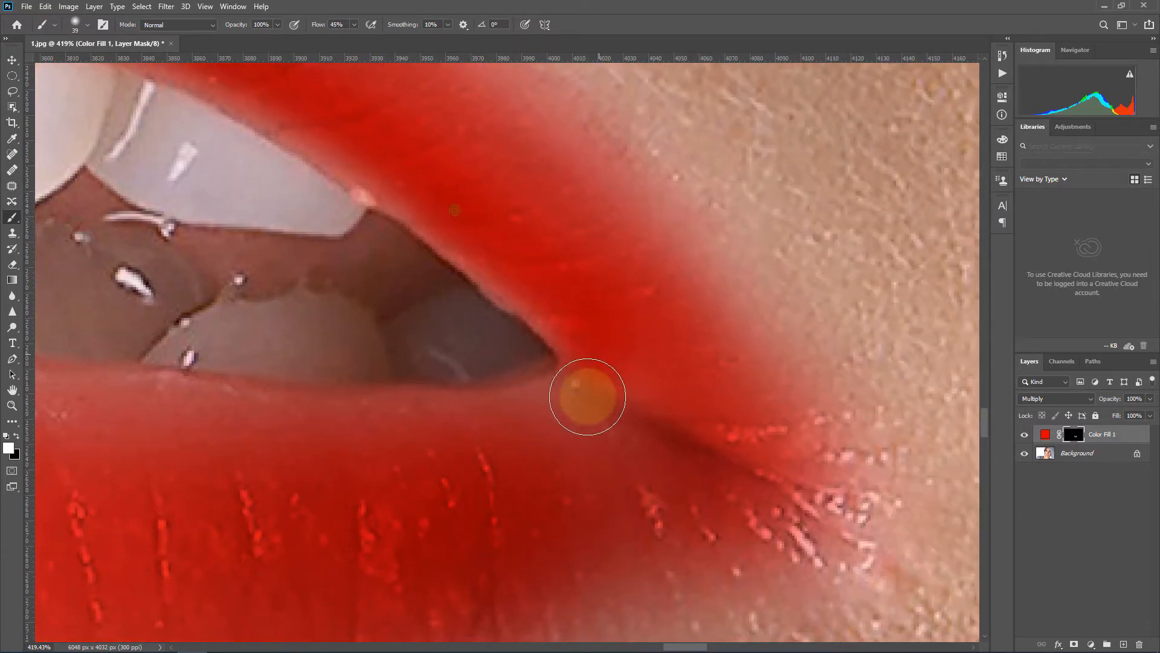
Step: Paint the lower lip's inner edge along the teeth on the mask, working from the right corner to the left
left_click_drag(696, 396, 653, 377)
left_click_drag(513, 412, 552, 411)
mouse_move(773, 383)
left_mouse_down()
mouse_move(604, 405)
mouse_move(155, 365)
mouse_move(193, 377)
left_mouse_up()
mouse_move(235, 390)
left_mouse_down()
mouse_move(681, 464)
mouse_move(704, 453)
mouse_move(427, 409)
mouse_move(246, 357)
mouse_move(91, 263)
left_mouse_up()
mouse_move(185, 329)
left_mouse_down()
mouse_move(365, 405)
mouse_move(690, 512)
left_mouse_up()
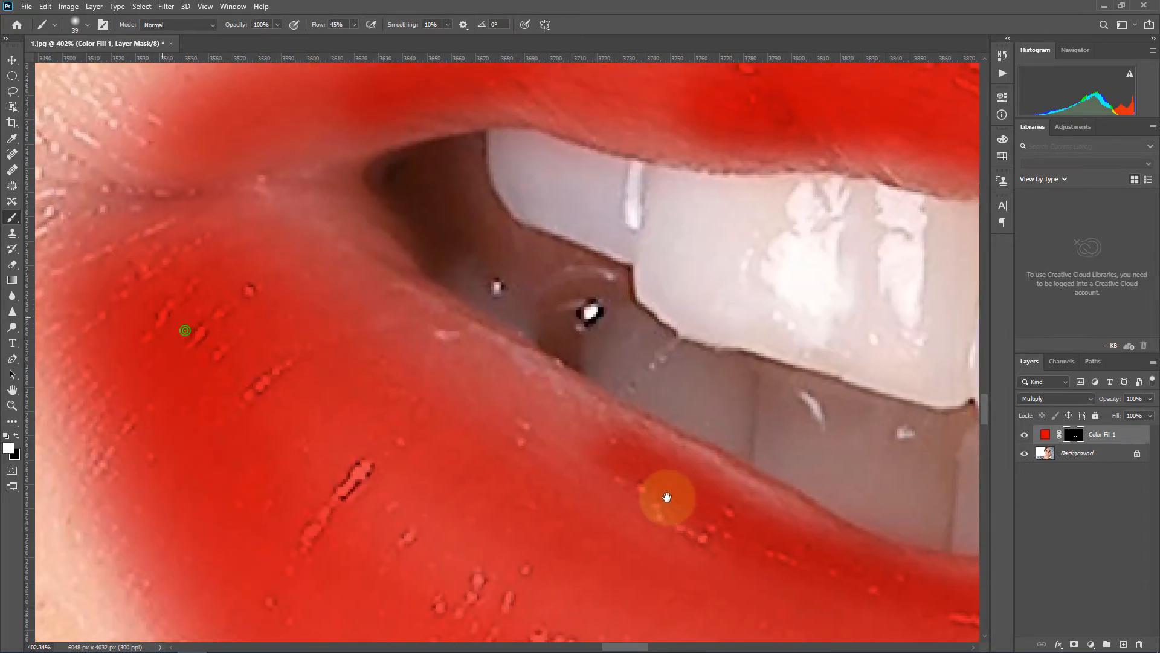
mouse_move(772, 524)
left_mouse_down()
mouse_move(675, 484)
mouse_move(422, 329)
mouse_move(309, 176)
mouse_move(158, 195)
mouse_move(277, 174)
mouse_move(382, 125)
mouse_move(493, 98)
mouse_move(371, 140)
mouse_move(327, 198)
mouse_move(364, 282)
mouse_move(553, 445)
left_mouse_up()
mouse_move(487, 388)
left_mouse_down()
mouse_move(399, 368)
mouse_move(420, 372)
left_mouse_up()
Step: Paint along the lower lip's faded outer edge on the mask to extend the red to the lip border
left_click_drag(794, 482, 821, 482)
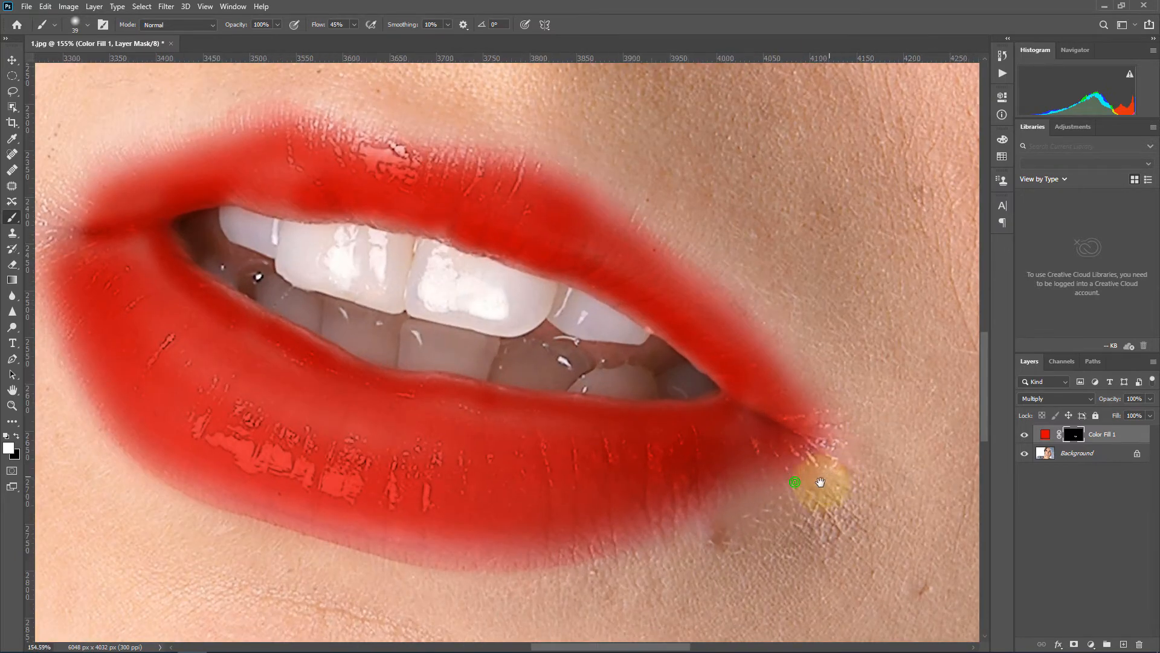
mouse_move(613, 520)
left_mouse_down()
mouse_move(704, 418)
mouse_move(733, 401)
left_mouse_up()
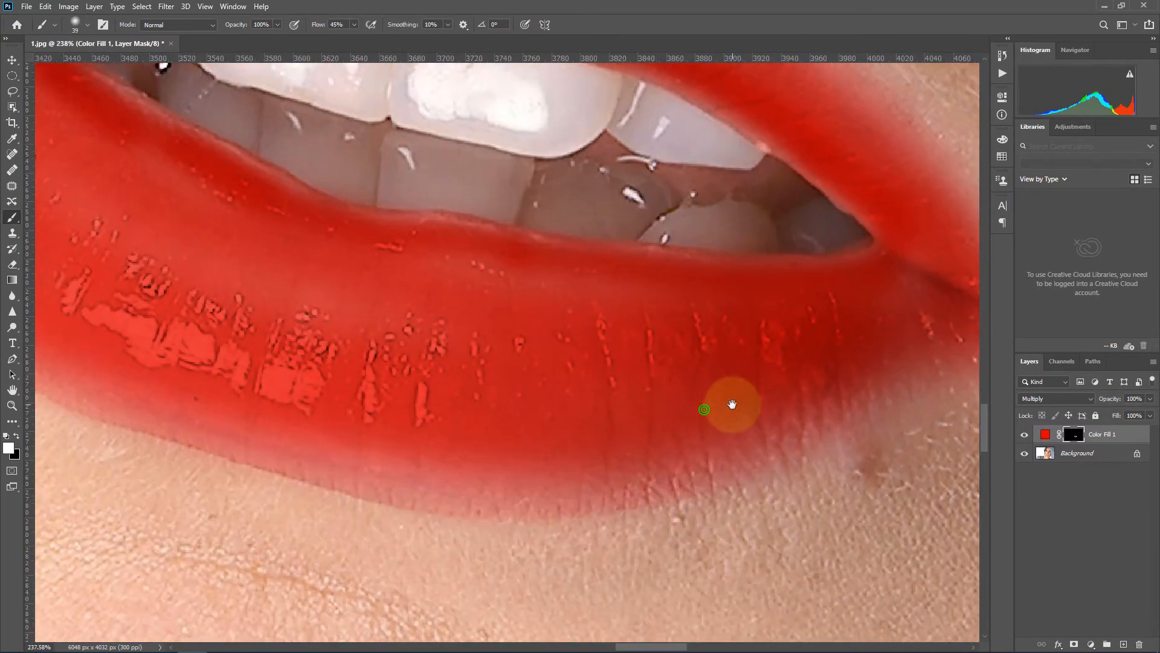
mouse_move(839, 341)
left_mouse_down()
mouse_move(719, 411)
mouse_move(459, 433)
mouse_move(211, 370)
mouse_move(702, 500)
mouse_move(595, 476)
mouse_move(495, 418)
mouse_move(426, 346)
mouse_move(400, 248)
mouse_move(411, 228)
mouse_move(462, 238)
mouse_move(400, 222)
left_mouse_up()
mouse_move(542, 244)
left_mouse_down()
mouse_move(509, 234)
mouse_move(543, 231)
left_mouse_up()
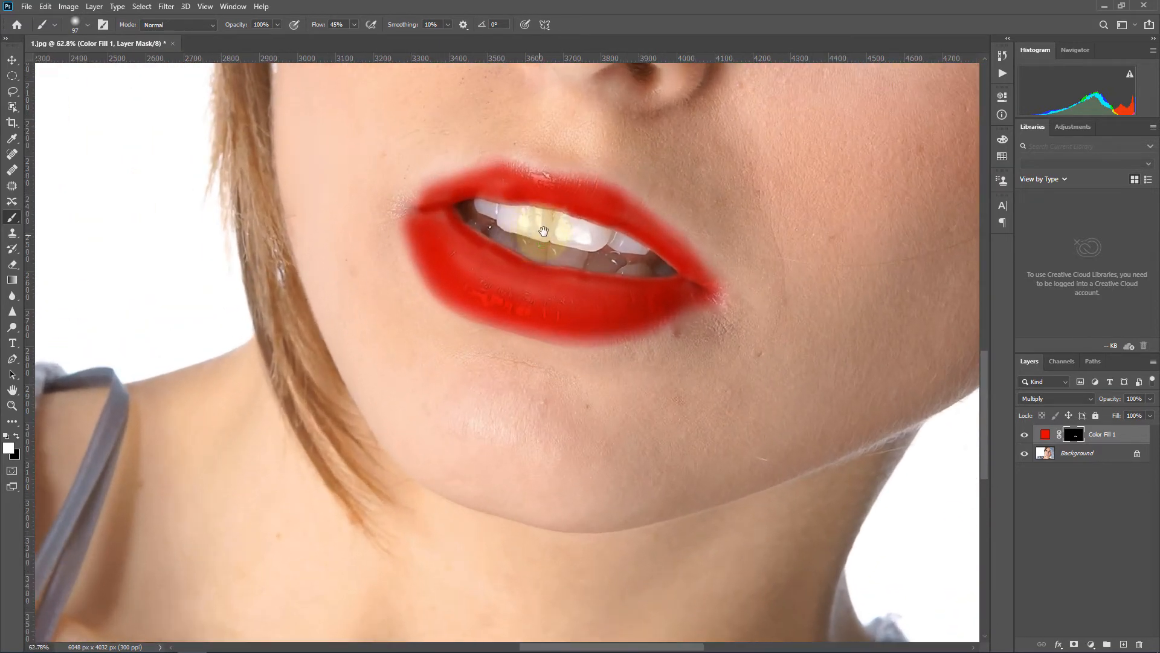
Step: Reduce the brush to 37 px and paint the mask at the left mouth corner and the adjoining upper lip edge
left_click_drag(630, 173, 658, 172)
left_click_drag(608, 326, 617, 325)
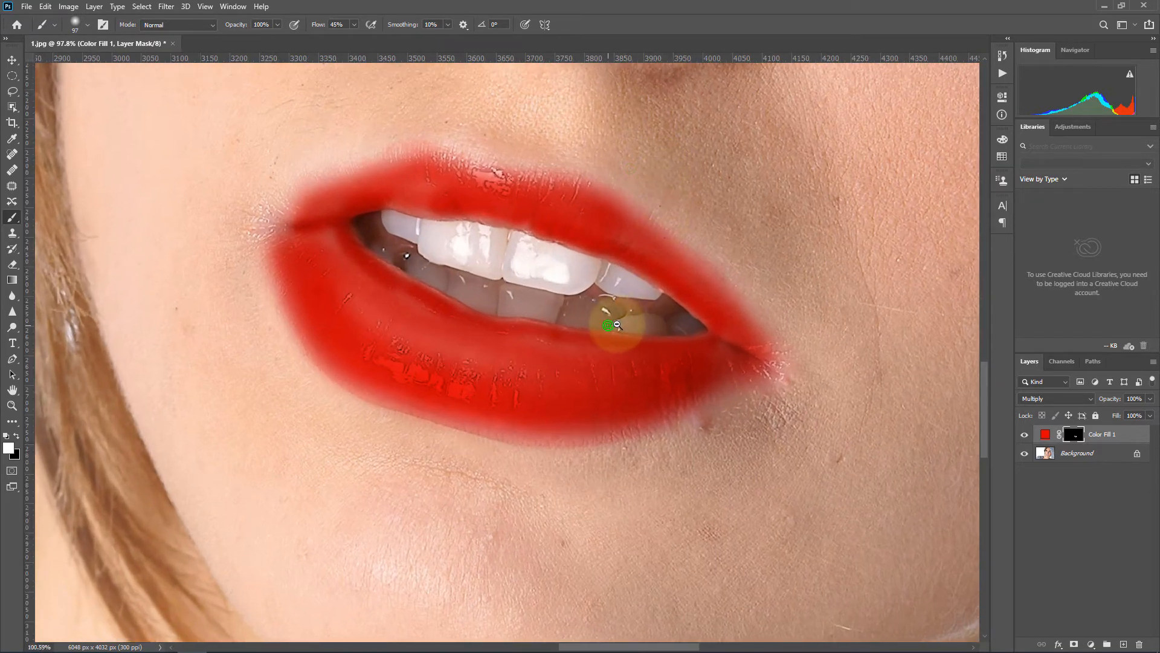
mouse_move(293, 225)
left_mouse_down()
mouse_move(345, 239)
mouse_move(317, 242)
left_mouse_up()
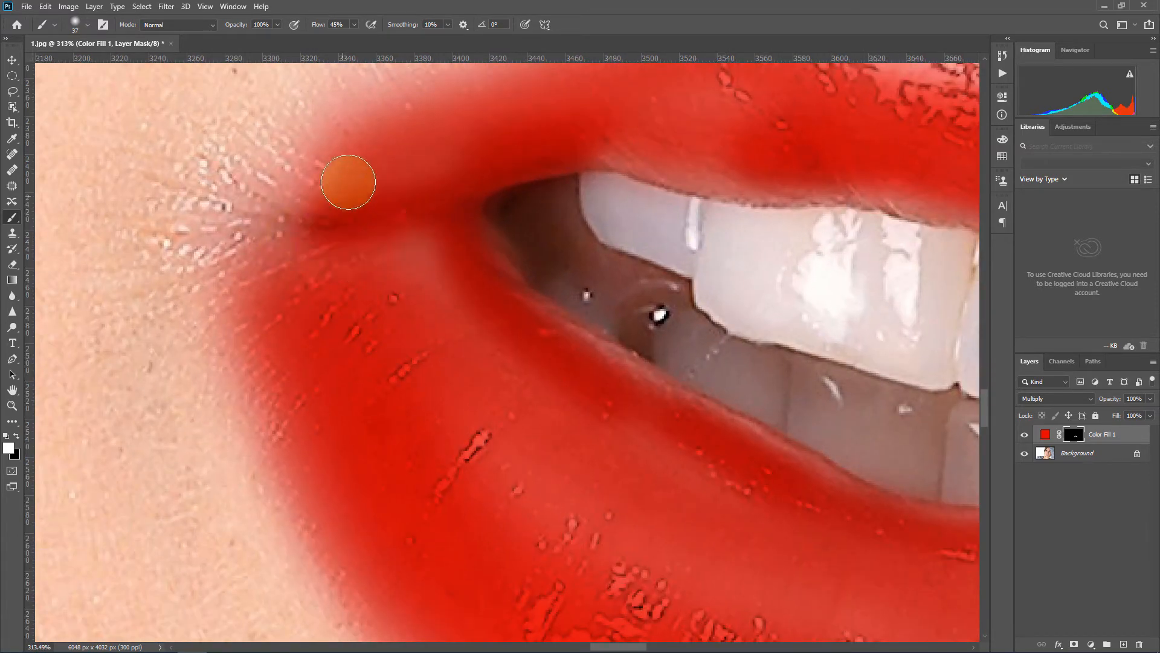
left_click_drag(368, 150, 331, 196)
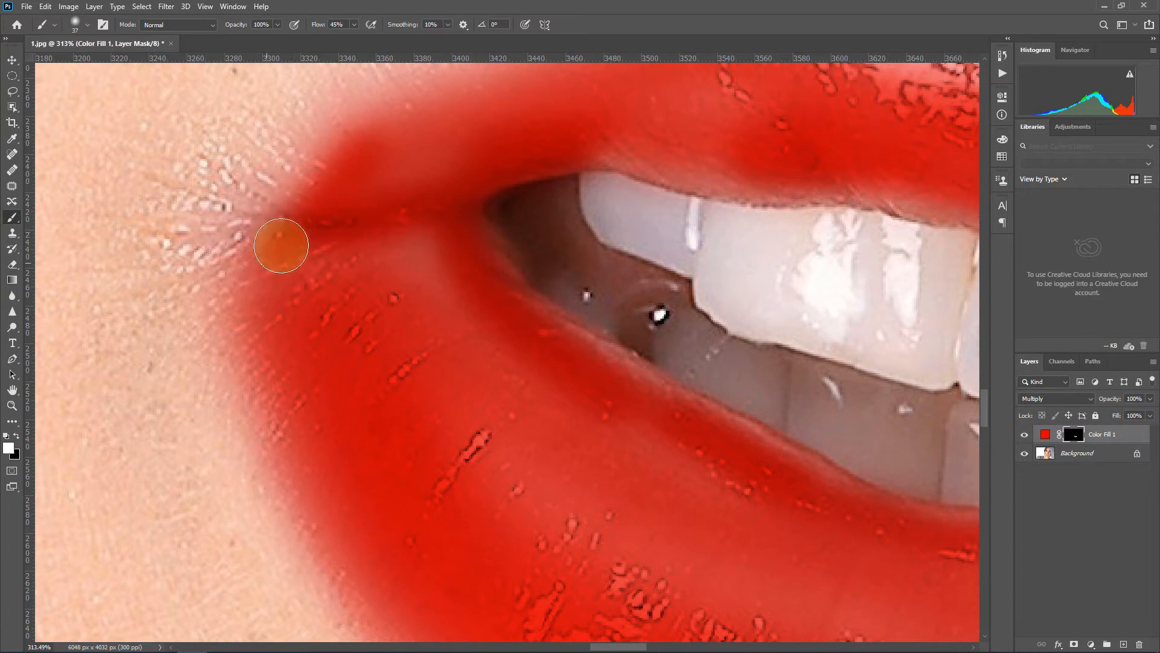
left_click_drag(459, 153, 389, 159)
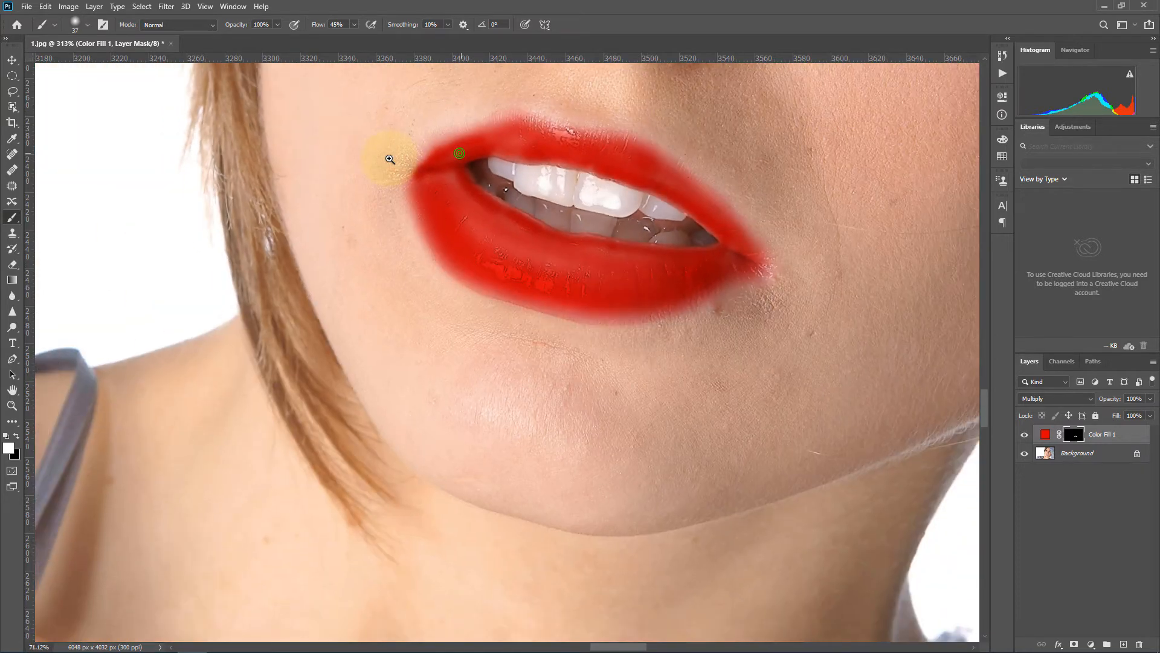
left_click_drag(441, 187, 446, 292)
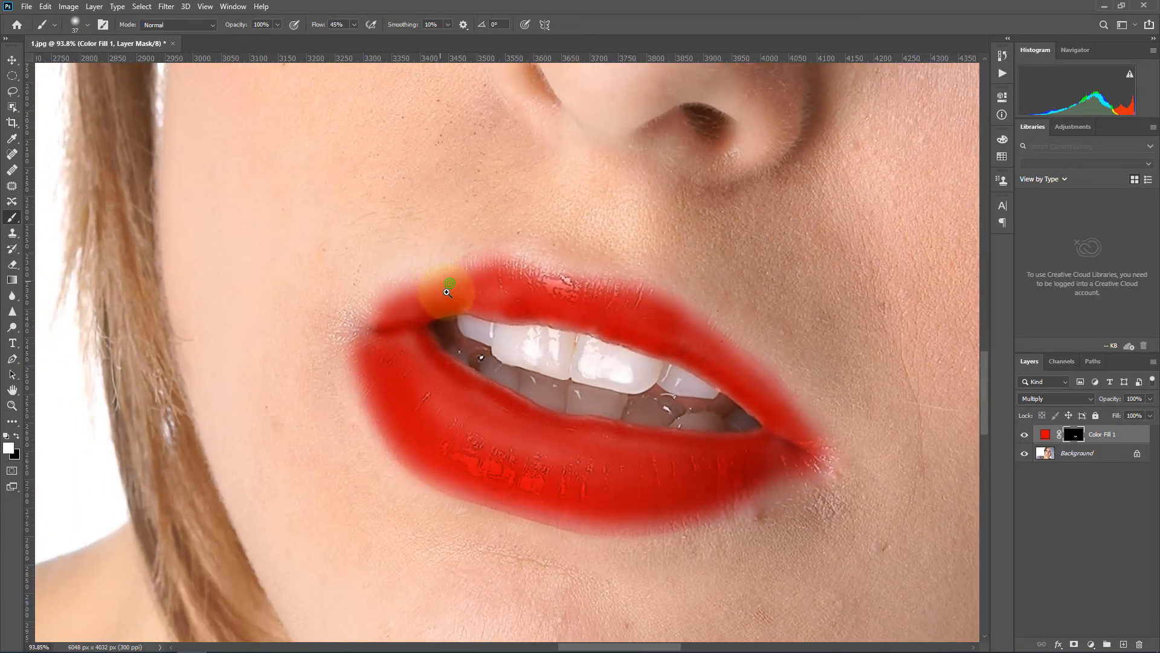
left_click_drag(380, 331, 398, 325)
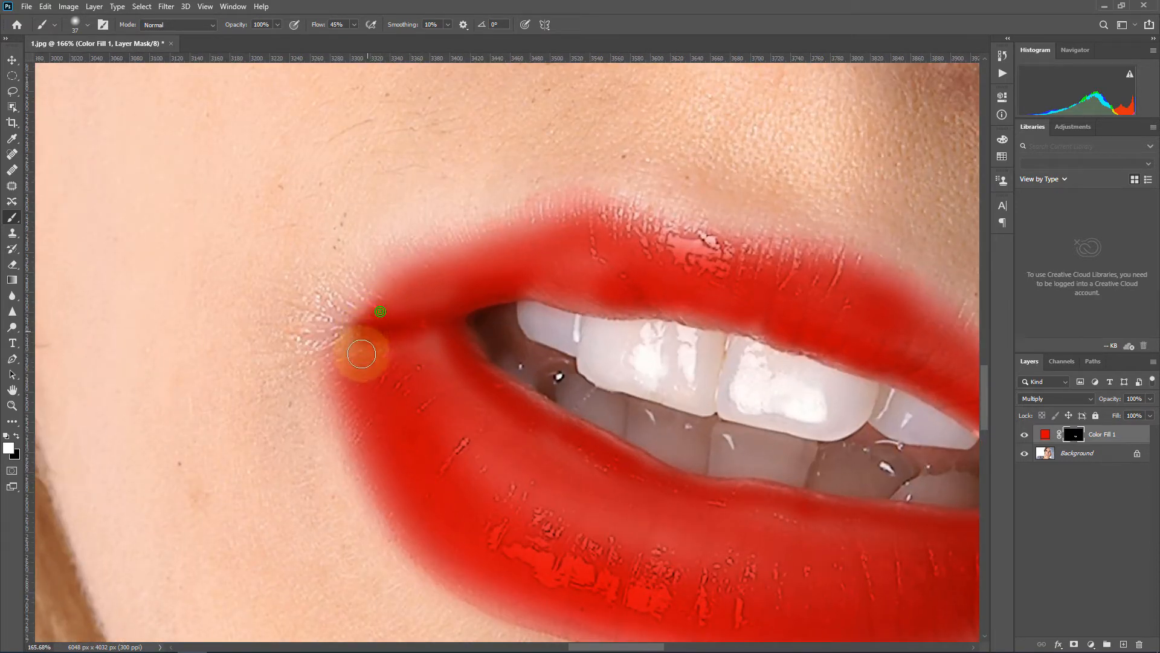
left_click_drag(409, 358, 332, 339)
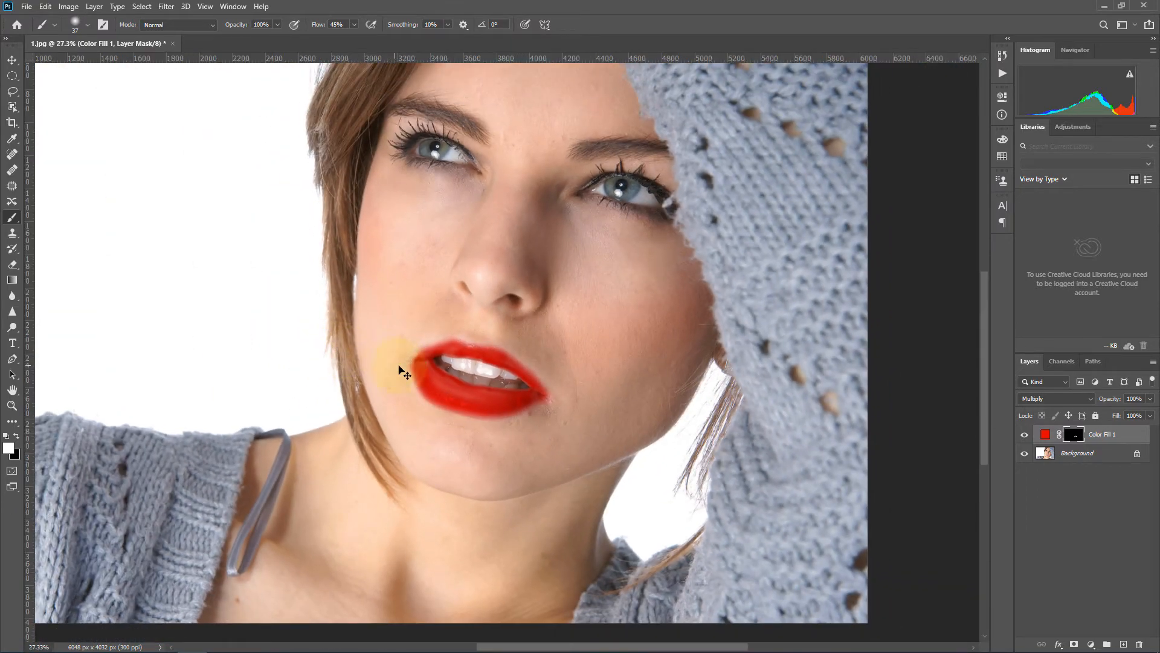
Step: Enlarge the brush to 134 px and paint across the lower lip on the mask to even out the red coverage
left_click_drag(571, 399, 521, 371)
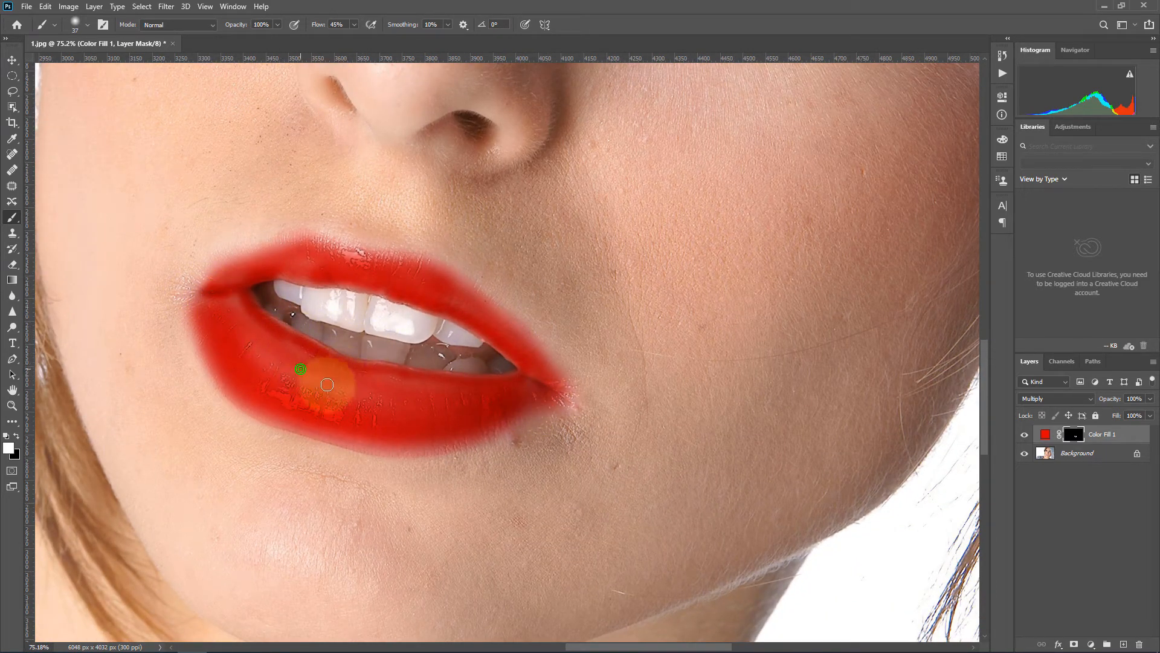
mouse_move(394, 394)
left_mouse_down()
mouse_move(371, 389)
mouse_move(489, 411)
left_mouse_up()
left_click_drag(599, 413, 448, 411)
mouse_move(435, 404)
left_mouse_down()
mouse_move(313, 375)
mouse_move(198, 326)
mouse_move(151, 280)
left_mouse_up()
left_click(140, 270)
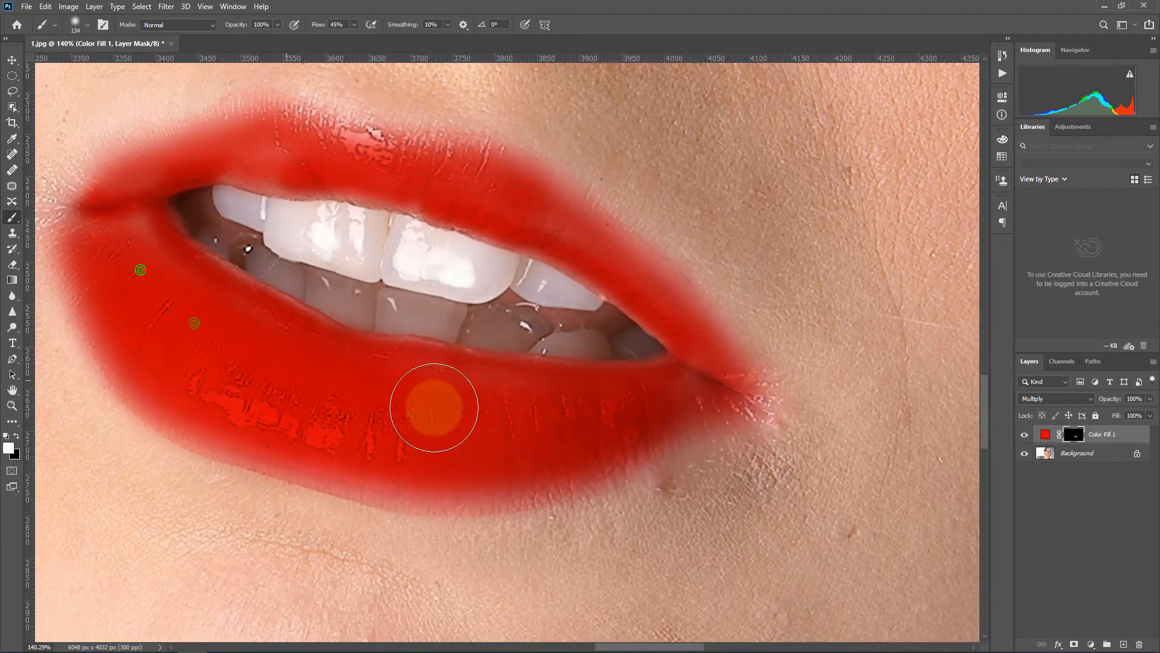
left_click_drag(553, 412, 511, 412)
mouse_move(659, 414)
left_mouse_down()
mouse_move(374, 461)
mouse_move(410, 452)
mouse_move(525, 477)
mouse_move(538, 472)
mouse_move(422, 477)
mouse_move(308, 454)
mouse_move(168, 400)
mouse_move(164, 386)
mouse_move(213, 411)
mouse_move(167, 392)
mouse_move(128, 346)
mouse_move(103, 270)
mouse_move(157, 301)
mouse_move(254, 411)
mouse_move(381, 458)
mouse_move(350, 458)
mouse_move(430, 475)
mouse_move(532, 463)
mouse_move(653, 409)
mouse_move(435, 490)
mouse_move(611, 428)
mouse_move(646, 402)
left_mouse_up()
left_click_drag(646, 402, 592, 397)
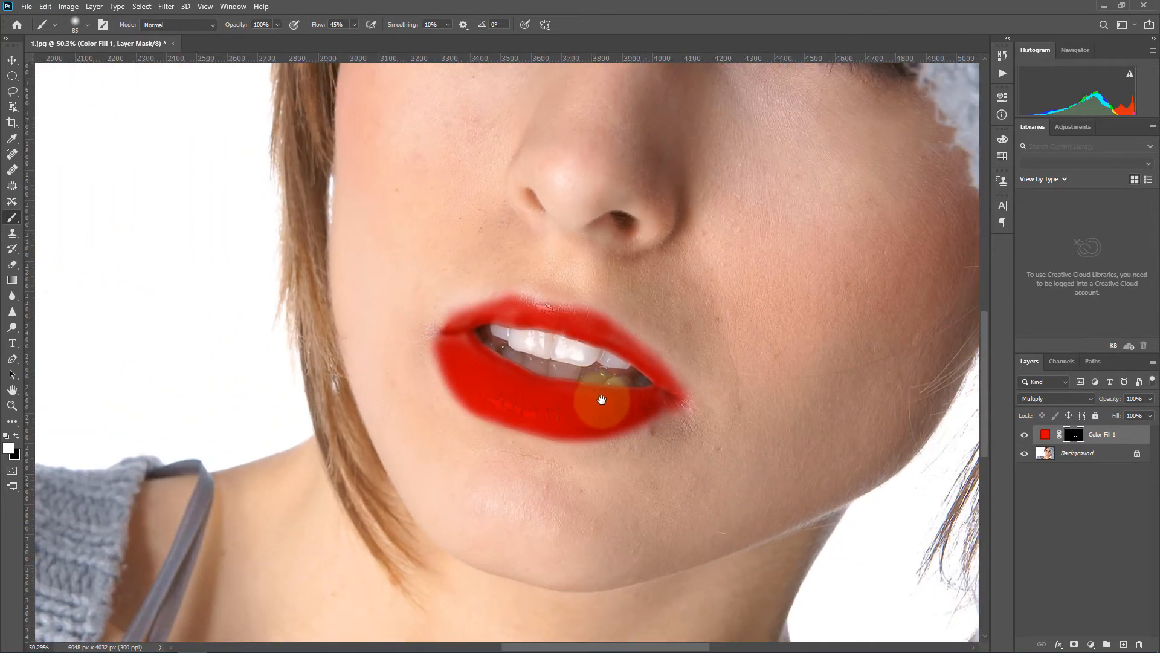
Step: Paint the upper lip on the mask from its peak to the right mouth corner, reducing the brush to 54 px
left_click_drag(536, 299, 589, 296)
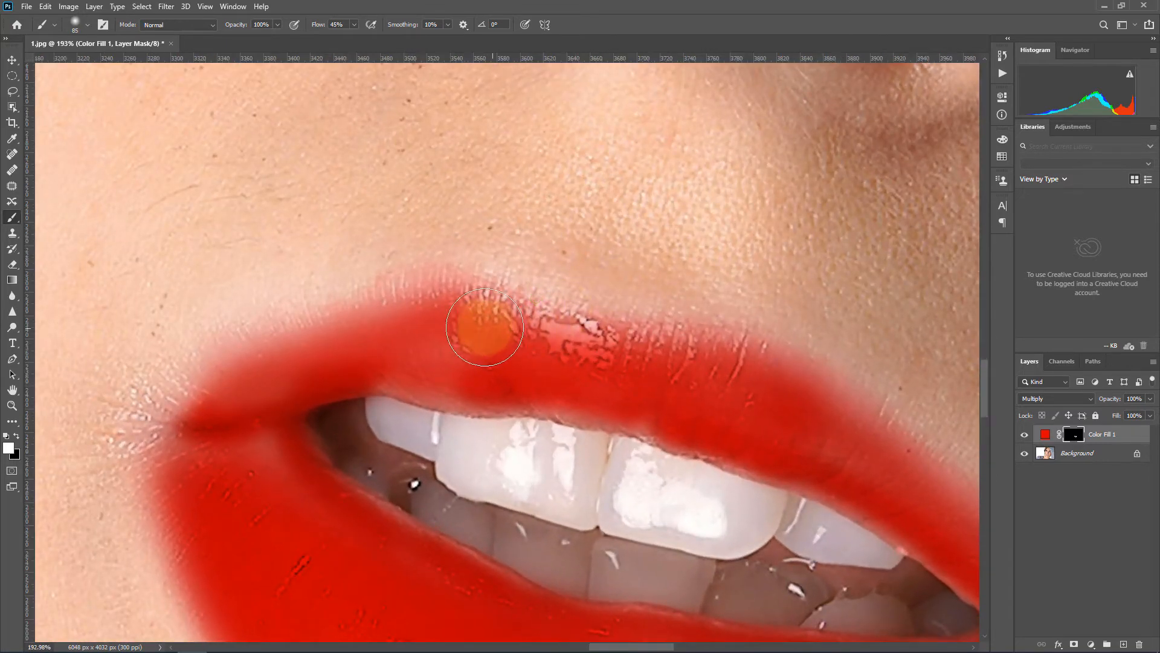
mouse_move(479, 326)
left_mouse_down()
mouse_move(619, 376)
mouse_move(609, 368)
left_mouse_up()
mouse_move(605, 363)
left_mouse_down()
mouse_move(671, 374)
mouse_move(676, 357)
mouse_move(713, 356)
mouse_move(510, 251)
mouse_move(694, 365)
mouse_move(759, 431)
mouse_move(795, 491)
left_mouse_up()
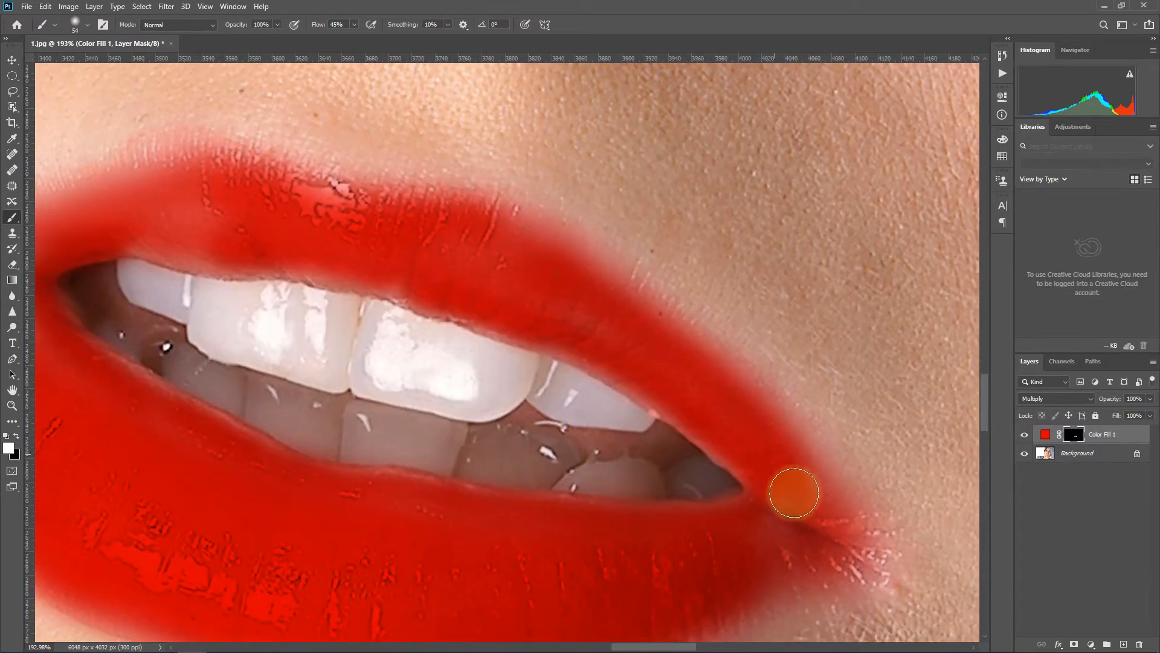
left_click_drag(353, 267, 613, 425)
mouse_move(475, 338)
left_mouse_down()
mouse_move(437, 337)
mouse_move(313, 379)
mouse_move(256, 408)
mouse_move(215, 462)
left_mouse_up()
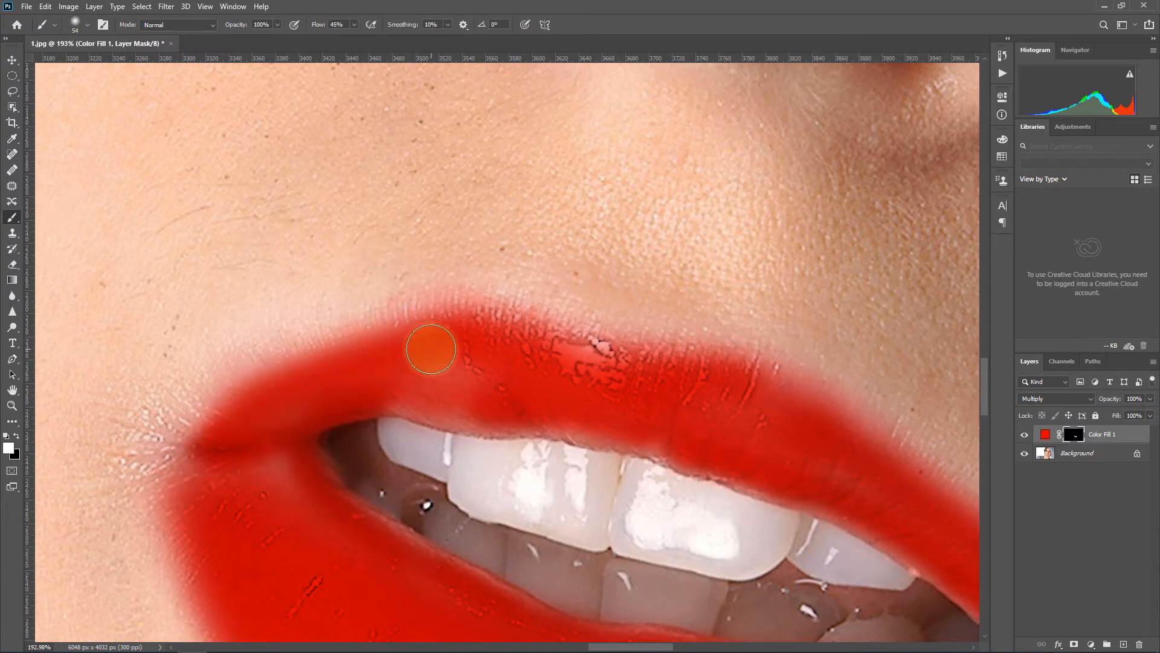
Step: Fill the patchy areas of the upper lip on the mask, from the left corner across the area above the teeth
left_click_drag(415, 355, 306, 409)
left_click_drag(406, 388, 499, 407)
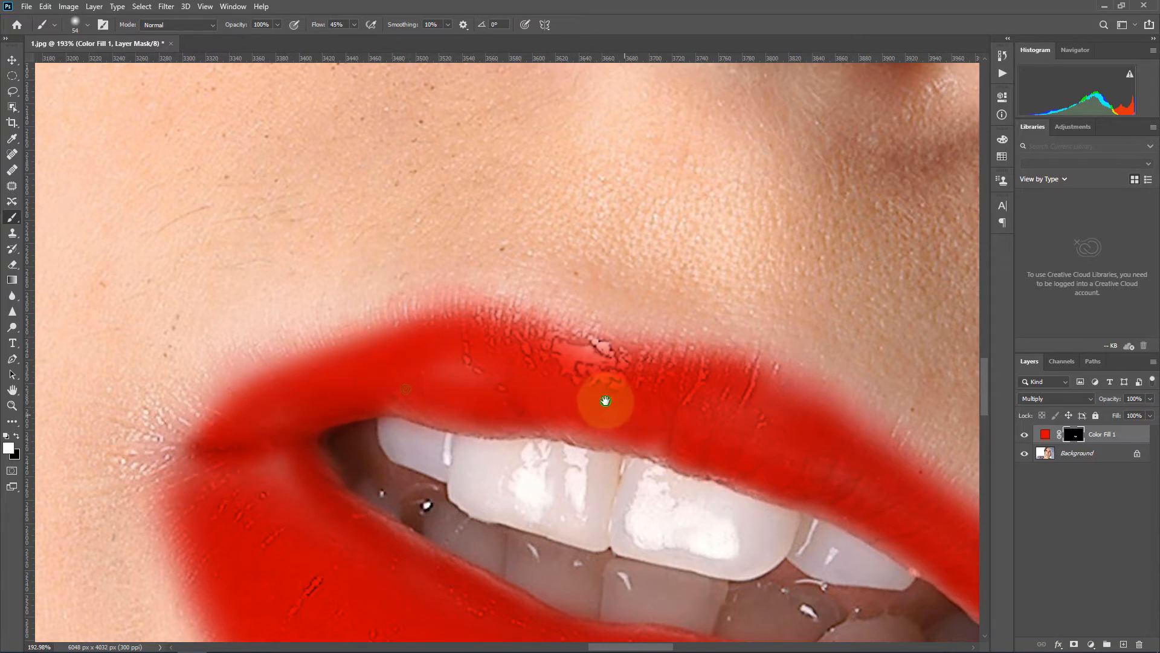
left_click_drag(605, 401, 393, 315)
mouse_move(323, 321)
left_mouse_down()
mouse_move(645, 415)
mouse_move(747, 488)
mouse_move(720, 471)
left_mouse_up()
mouse_move(224, 313)
left_mouse_down()
mouse_move(332, 321)
mouse_move(158, 302)
left_mouse_up()
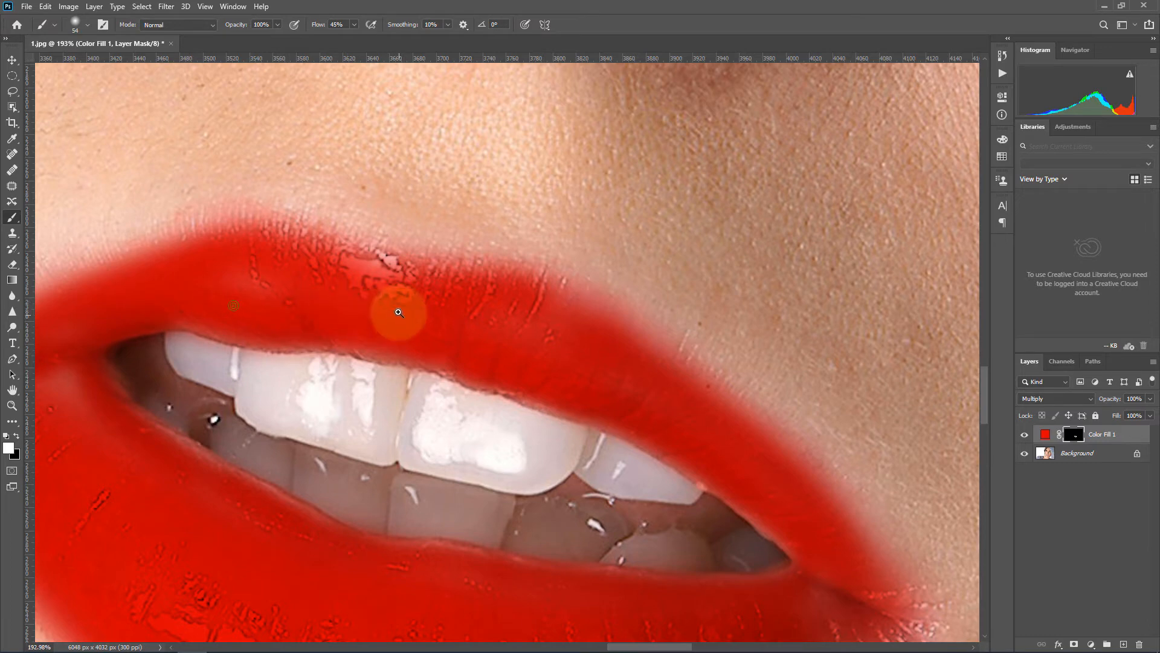
left_click_drag(397, 311, 434, 341)
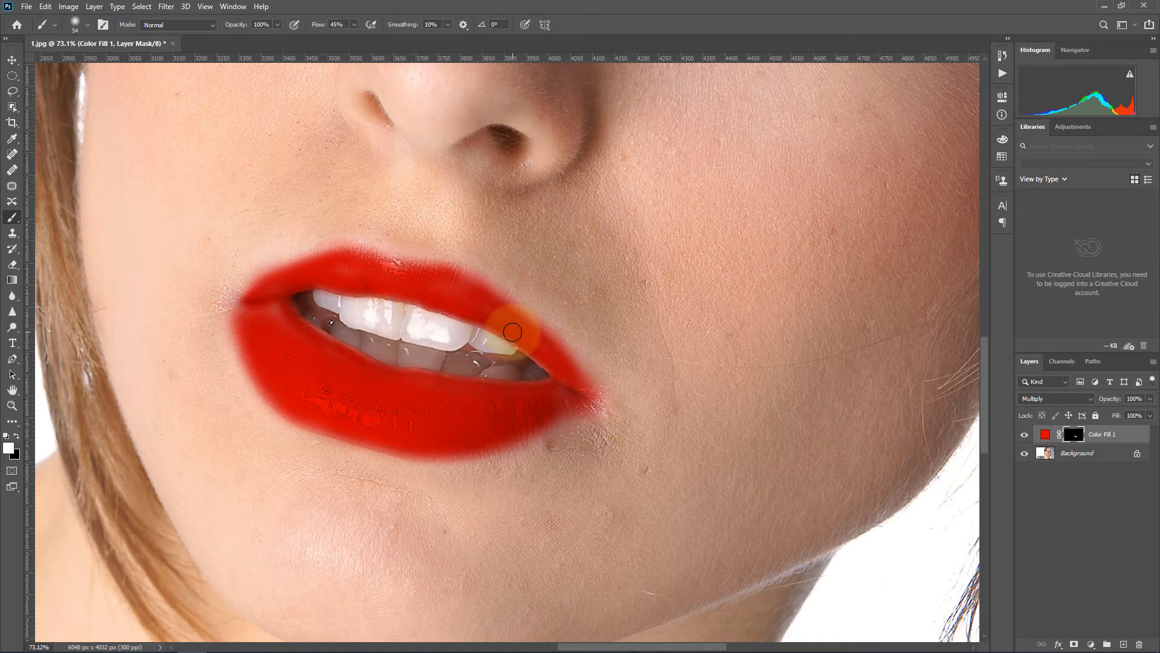
Step: In the fill layer's Blending Options, split the Underlying Layer's white Blend If slider and set it to 140 / 255
left_click(10, 60)
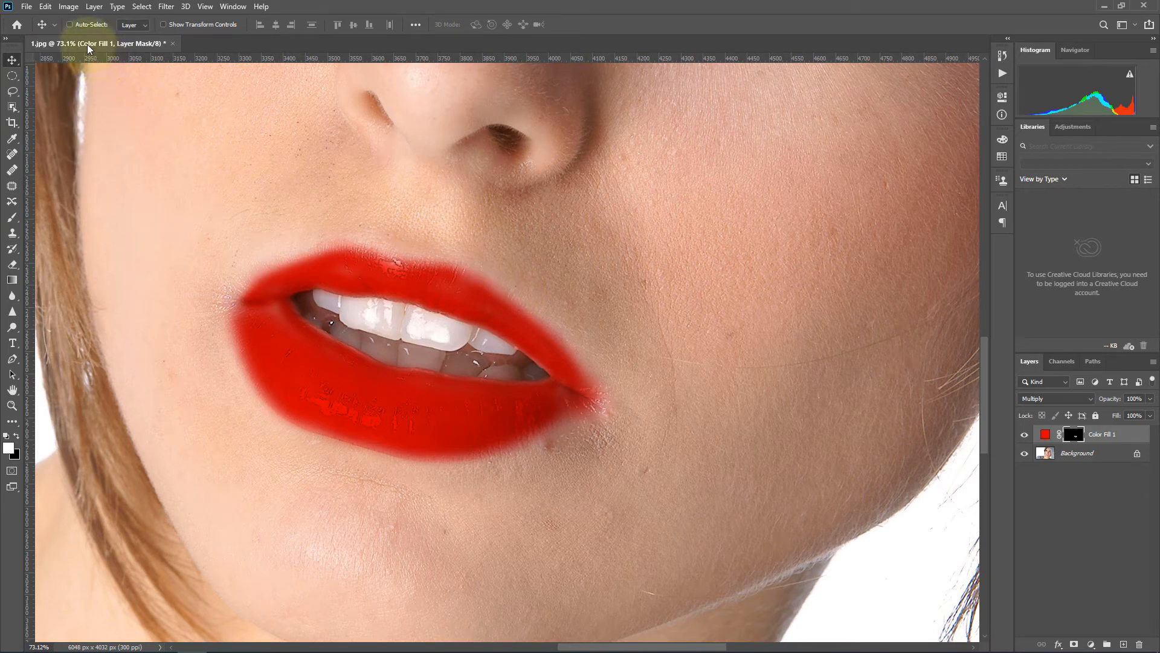
left_click(94, 6)
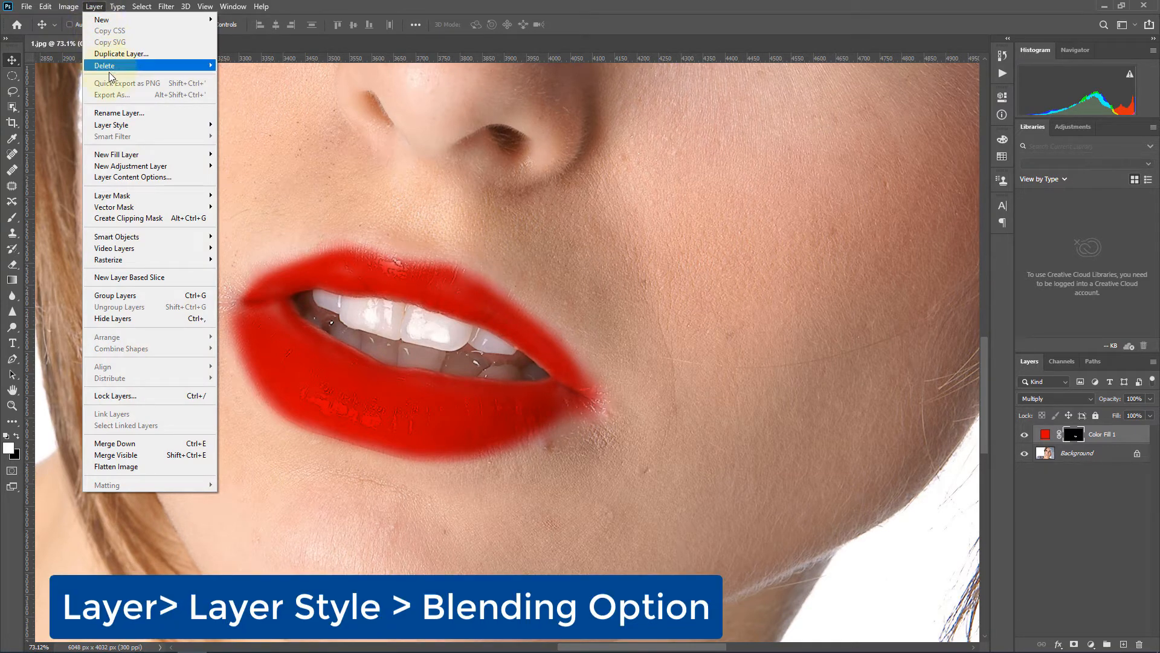
mouse_move(145, 157)
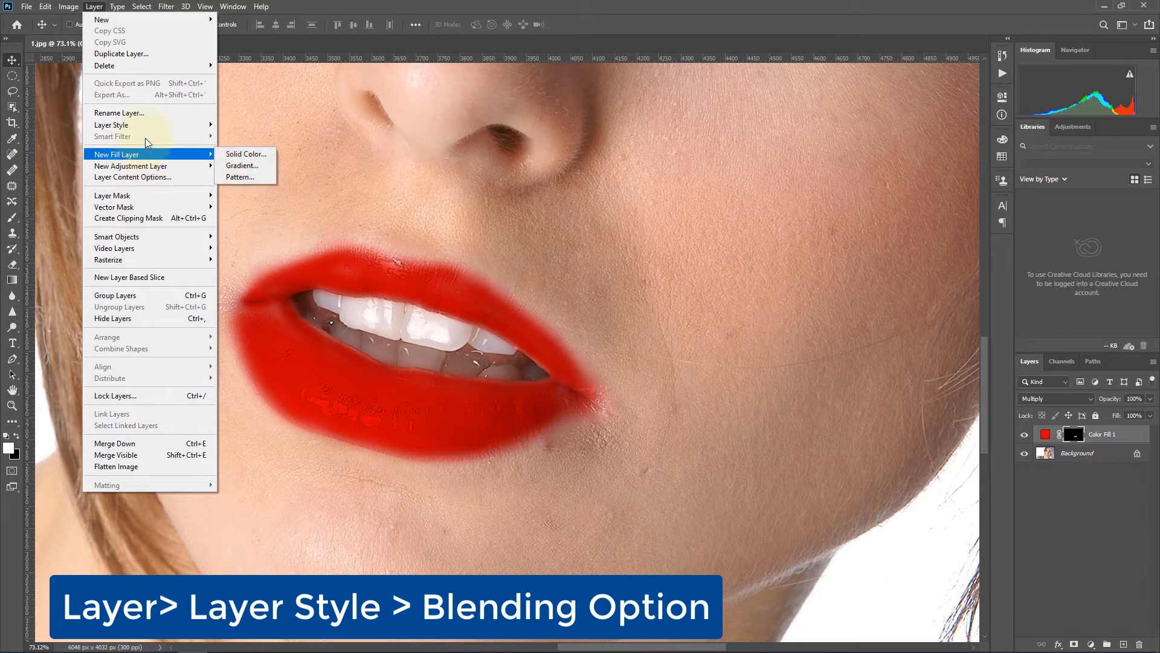
mouse_move(145, 130)
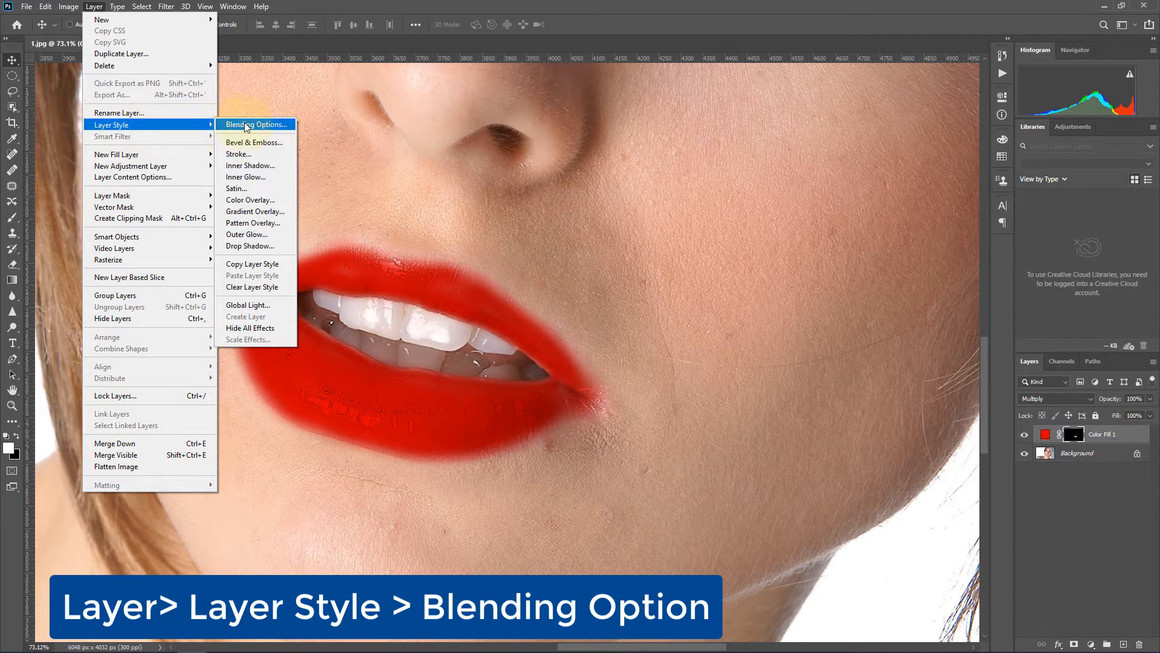
left_click(266, 125)
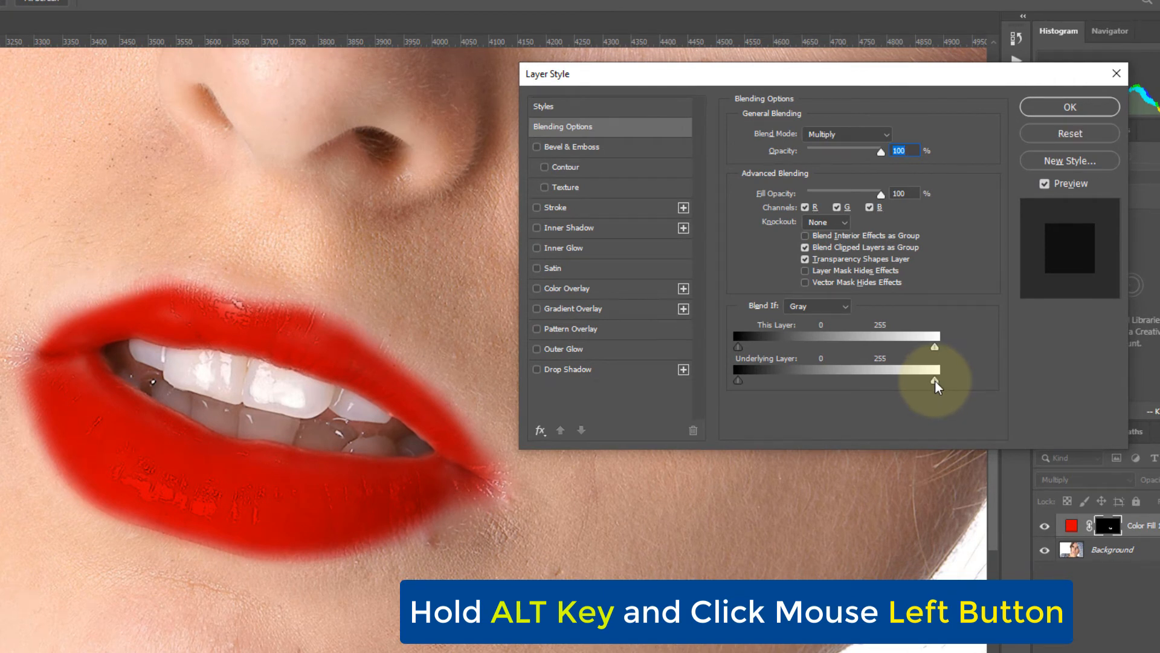
left_click(935, 381, "alt")
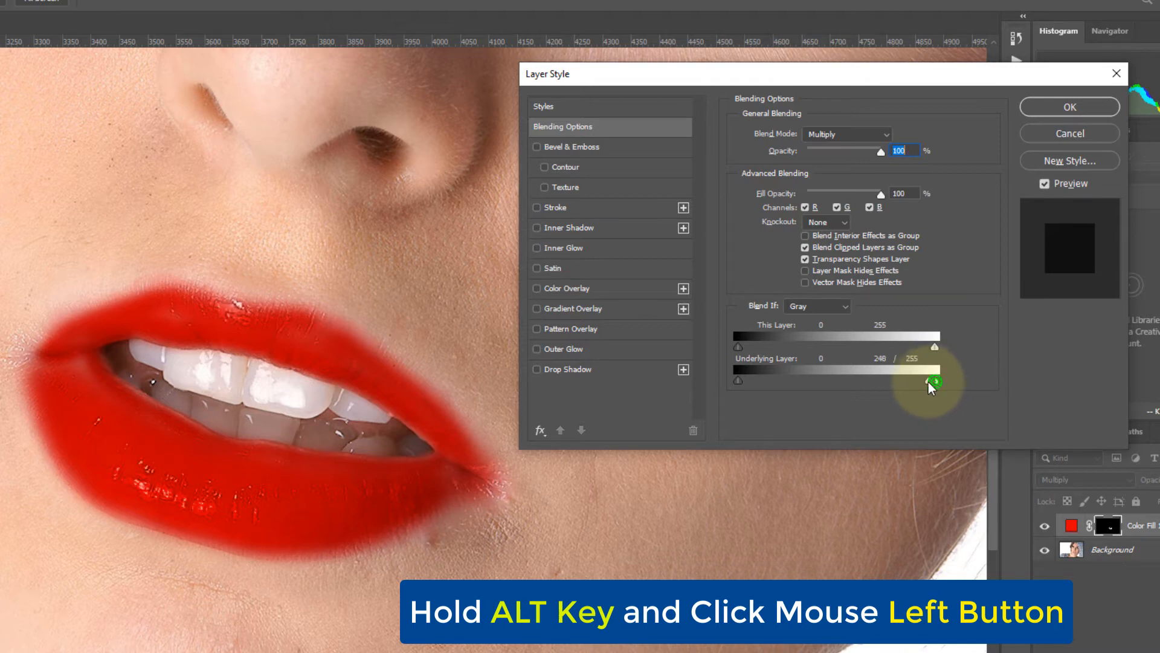
left_click_drag(929, 381, 846, 388)
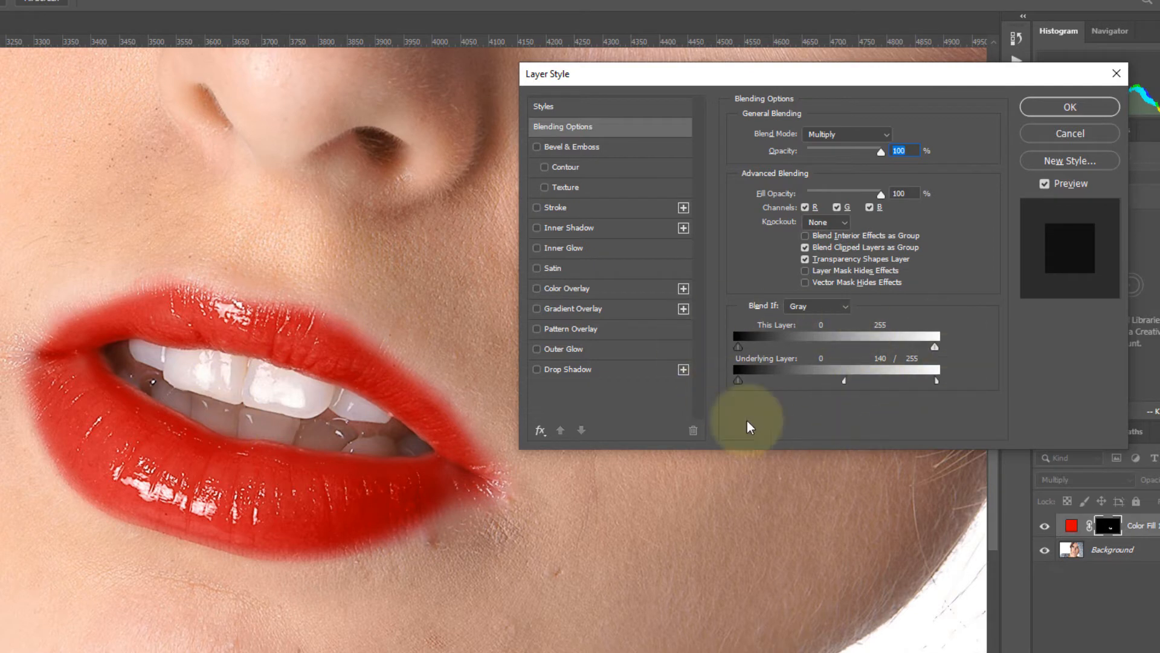
Step: Compare the lips with the blending preview off and on, and apply the layer style
left_click(1045, 183)
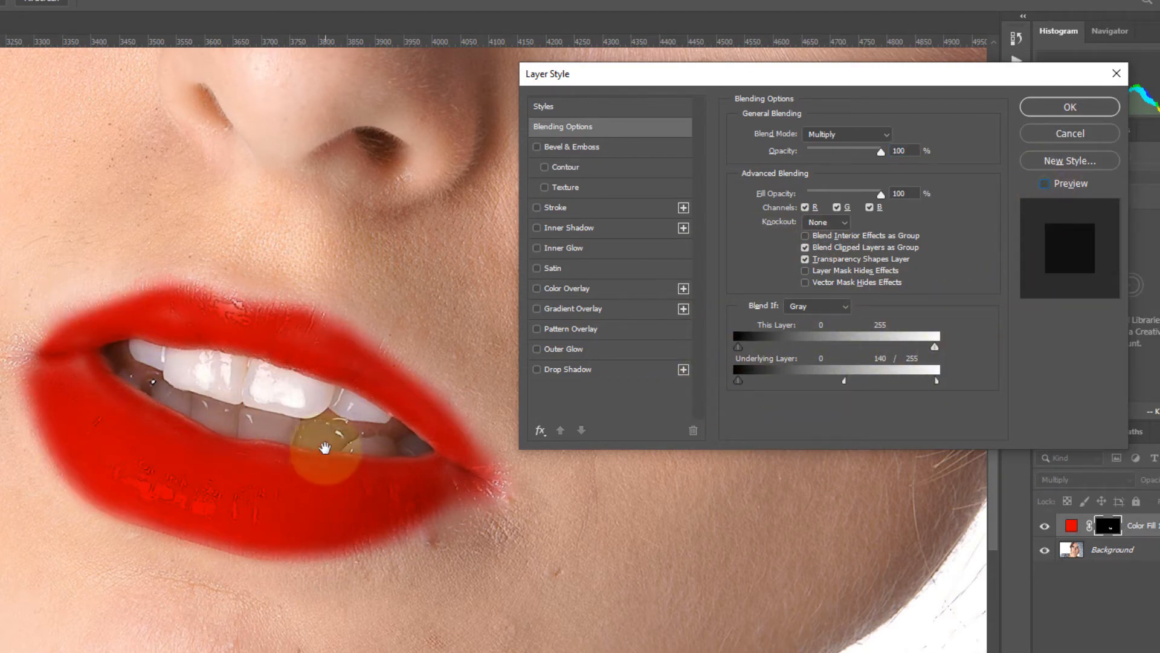
left_click(1044, 186)
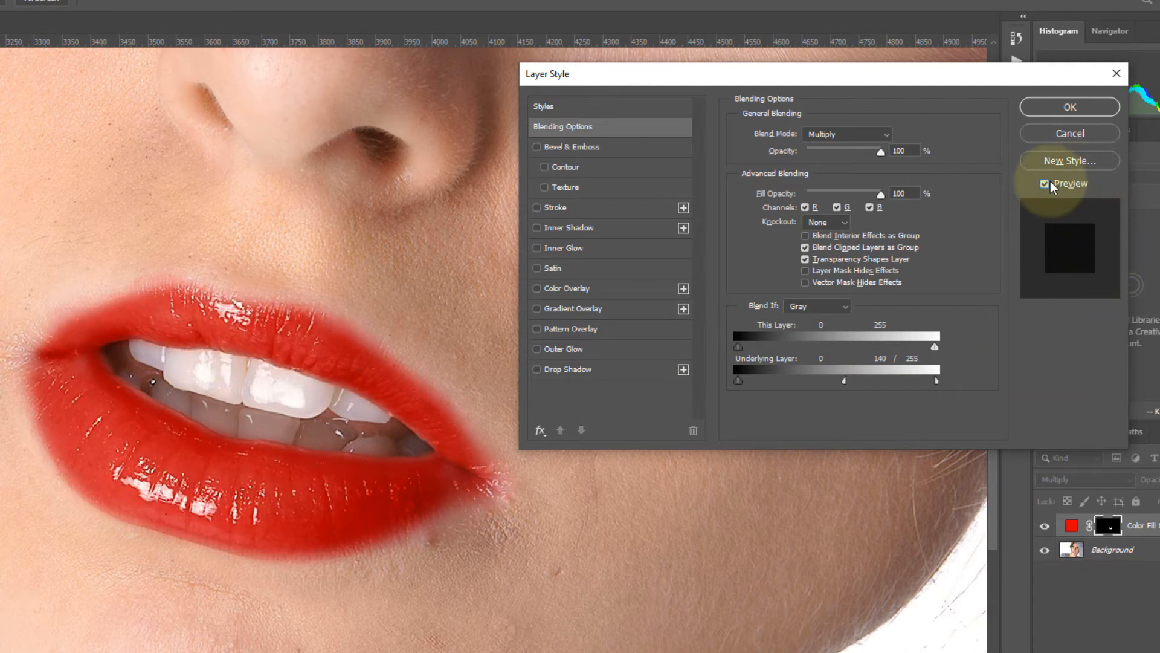
left_click(1044, 184)
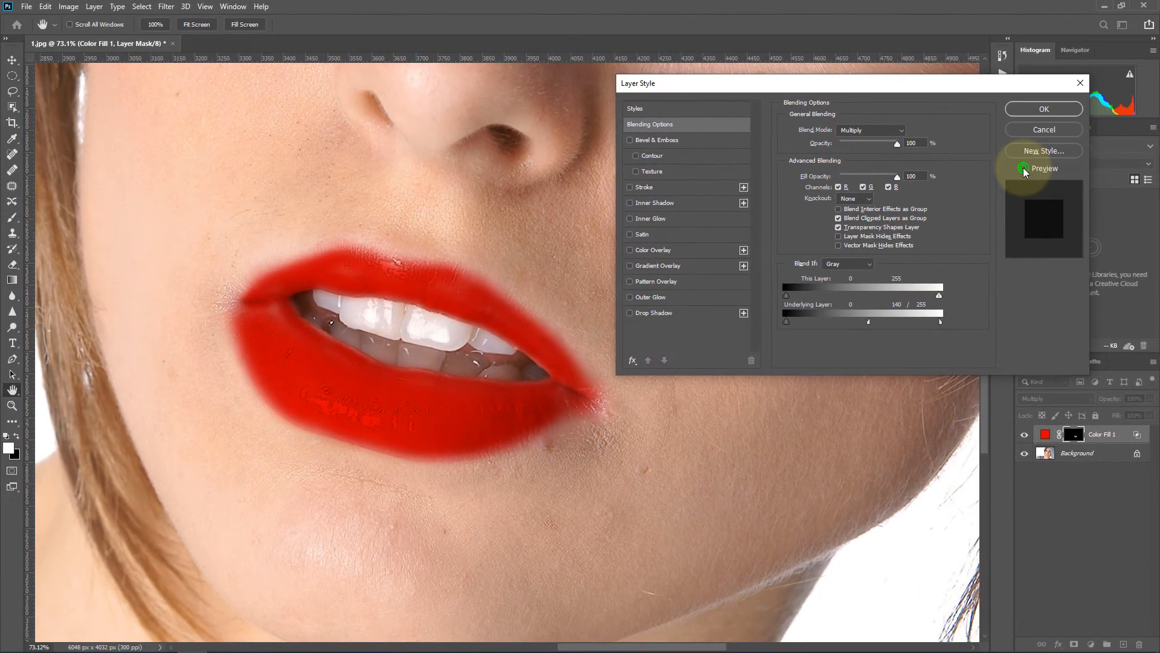
left_click(1045, 185)
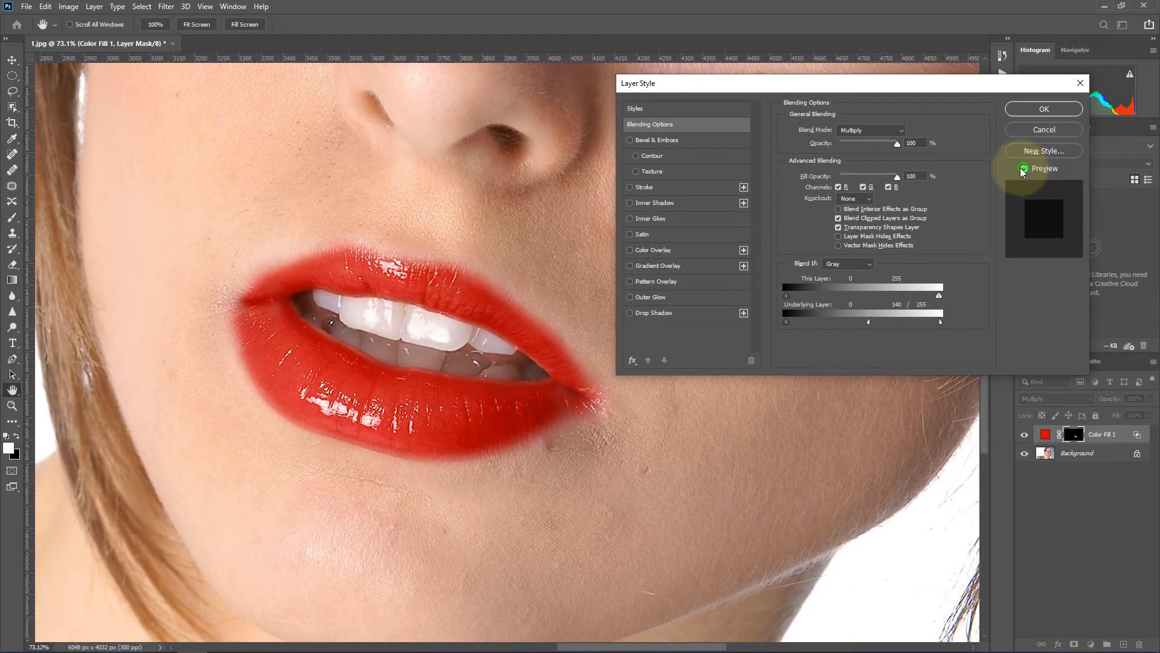
left_click(1031, 108)
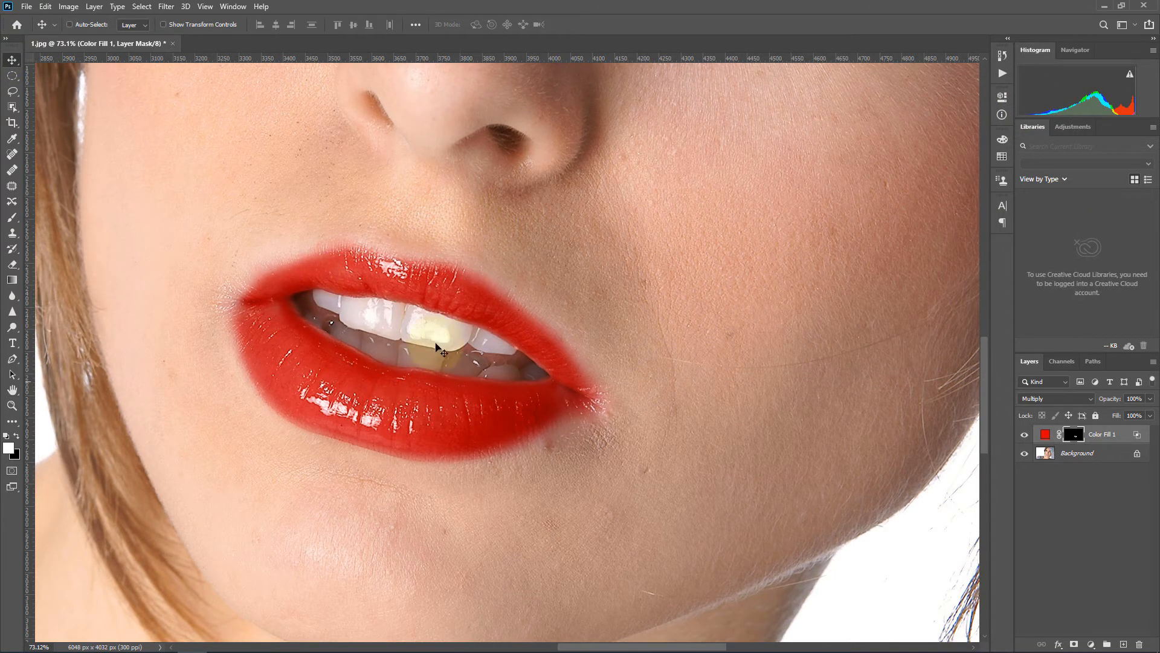
Step: Duplicate the Color Fill 1 layer within the same document
left_click(1122, 430)
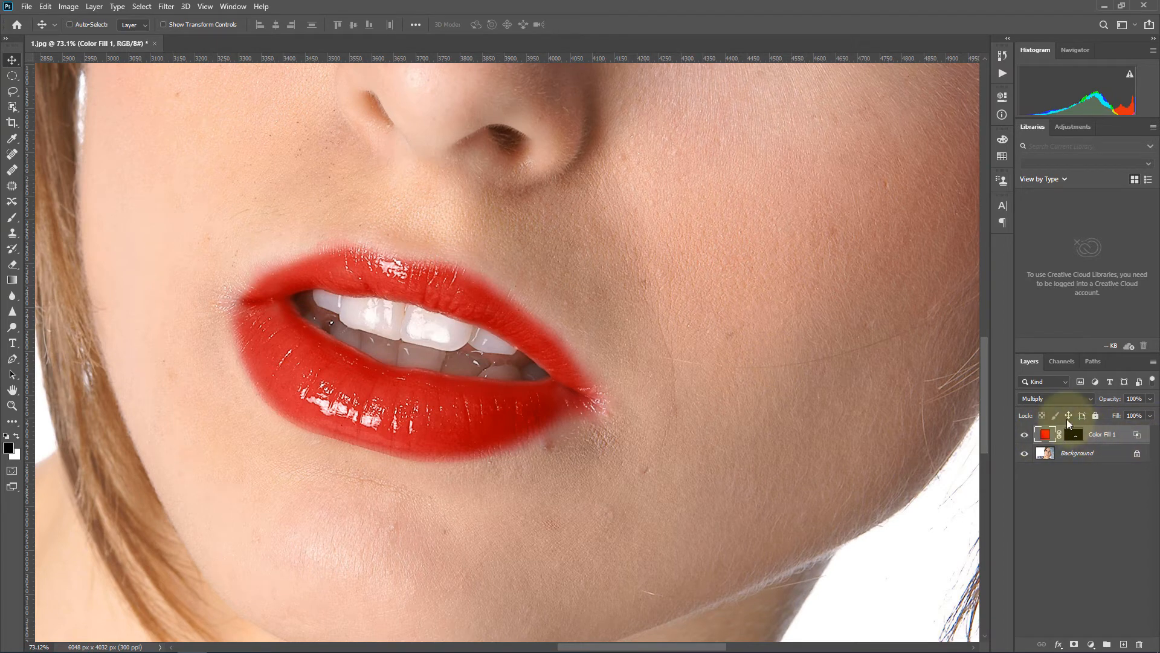
left_click(94, 7)
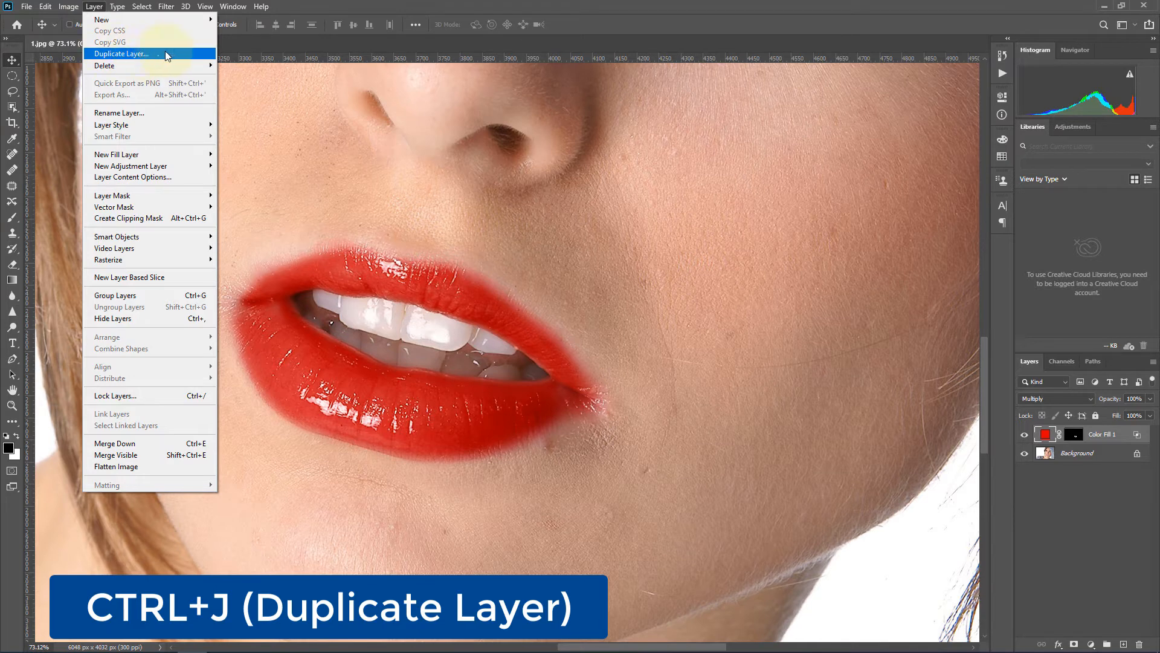
left_click(135, 55)
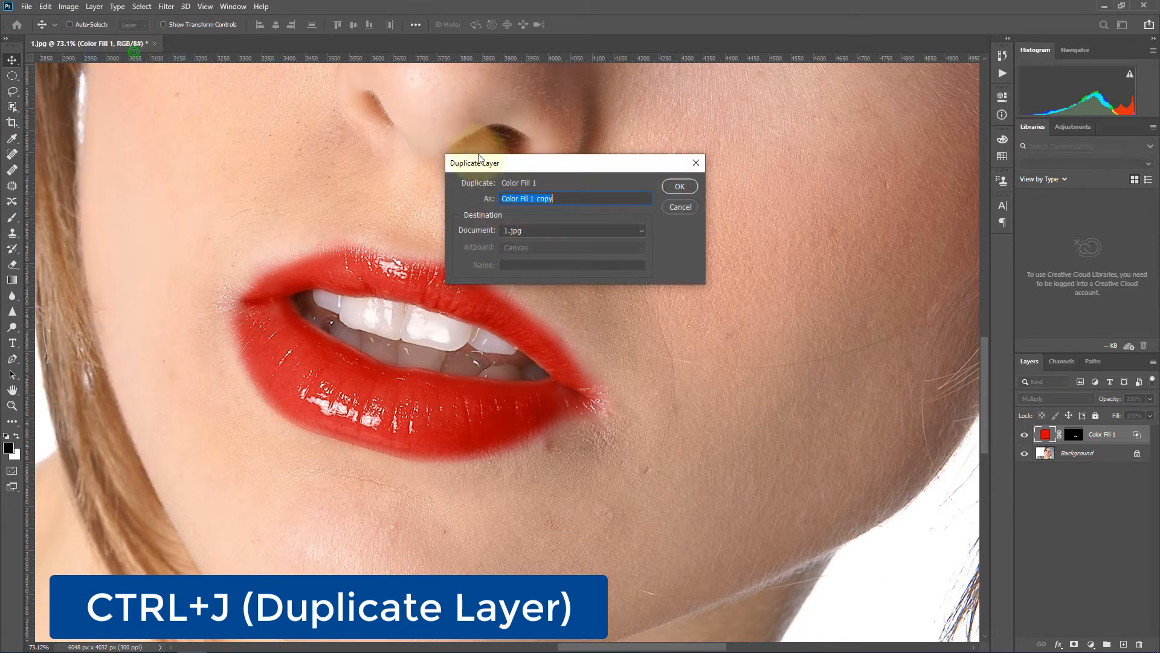
left_click(678, 188)
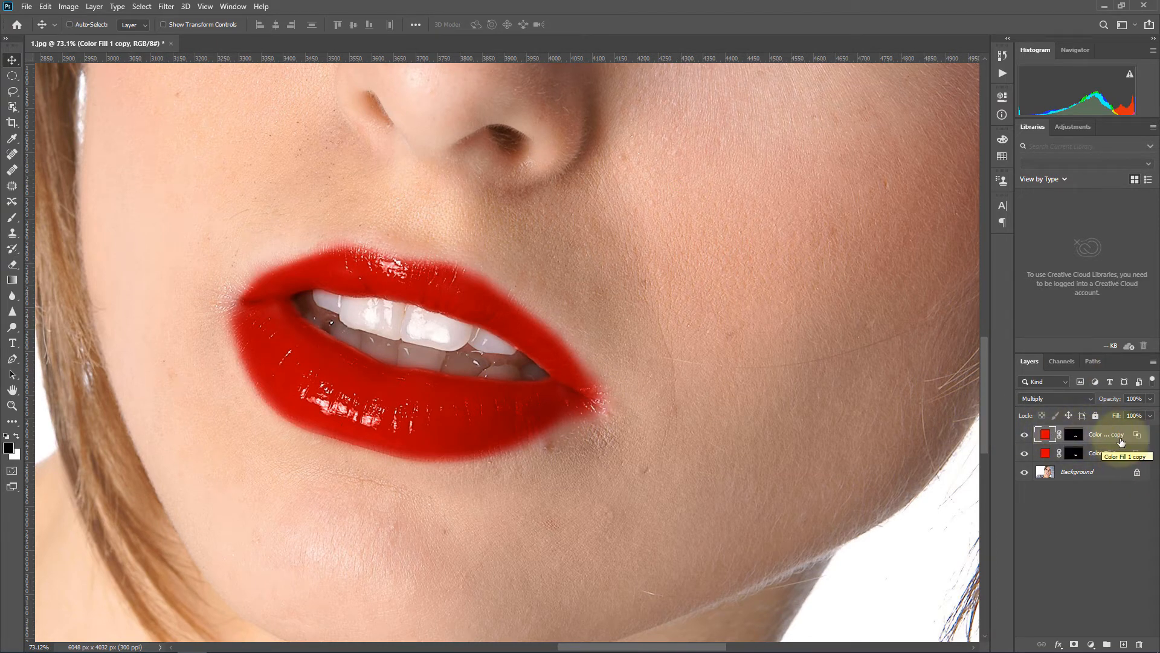
Step: Set the duplicated fill layer's colour to the darker red ce0000
double_click(1044, 434)
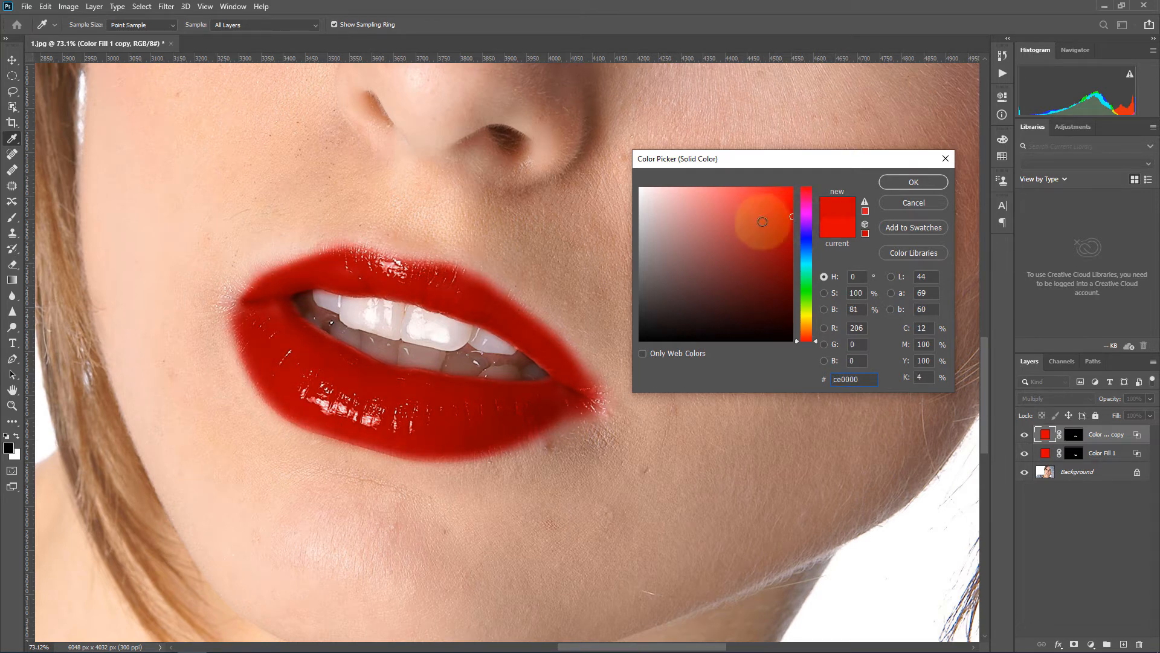
left_click(911, 182)
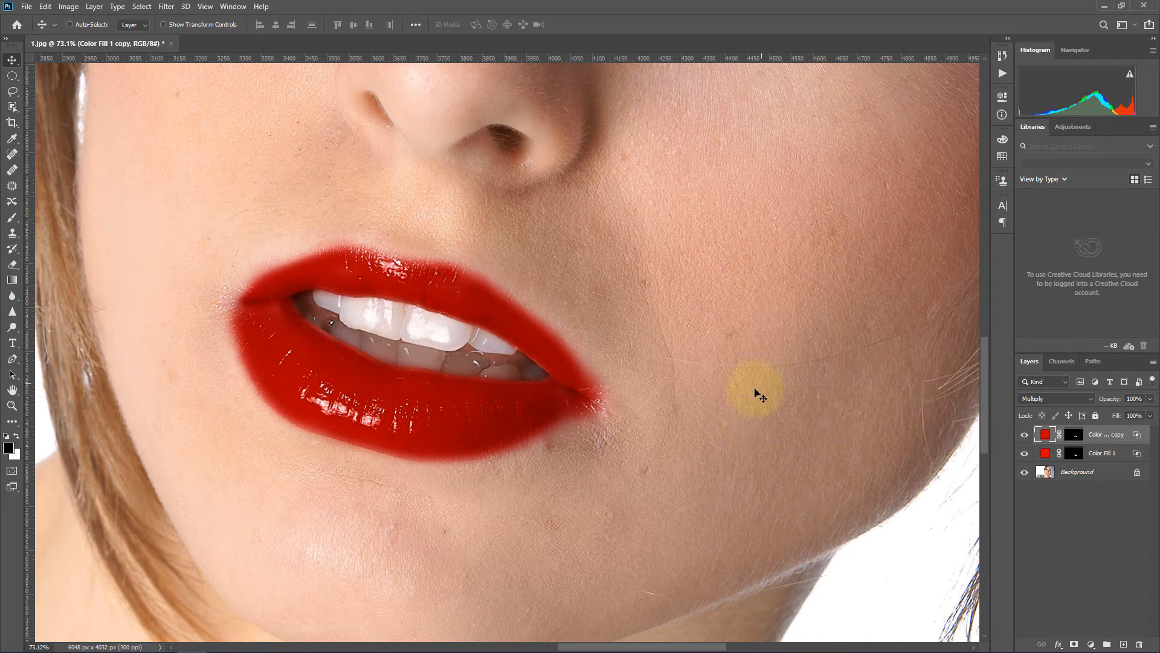
mouse_move(683, 379)
left_mouse_down()
mouse_move(604, 361)
mouse_move(655, 350)
mouse_move(673, 360)
left_mouse_up()
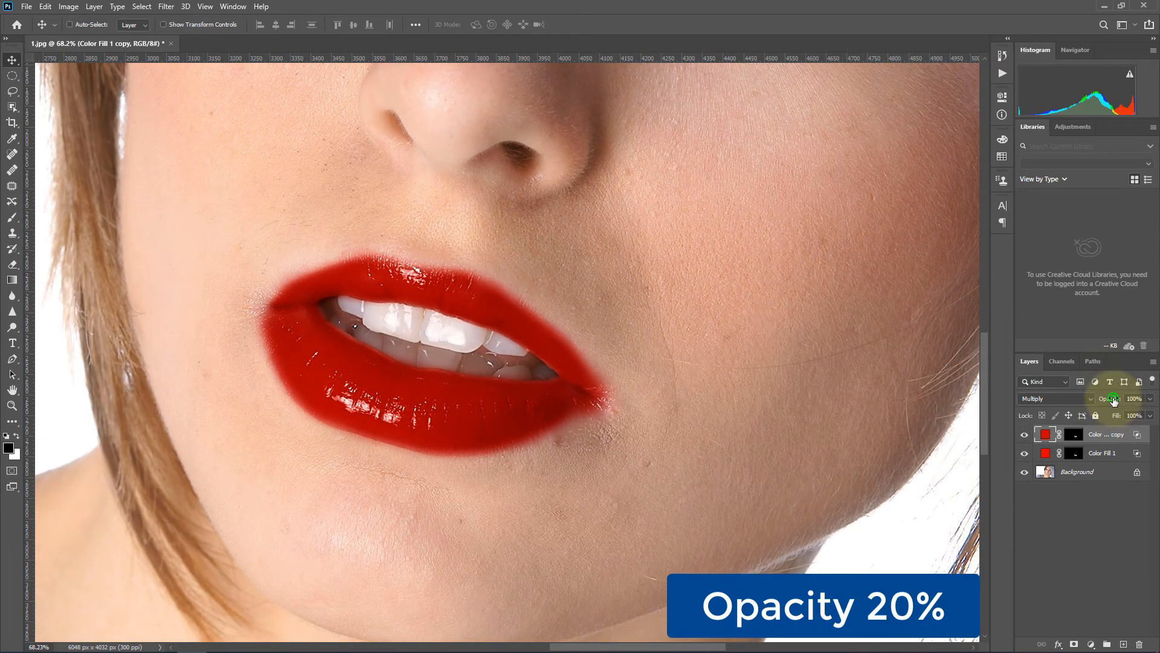
Step: Lower the duplicated fill layer's opacity to 20% and compare the lips with that layer hidden and shown
left_click_drag(1090, 398, 1064, 399)
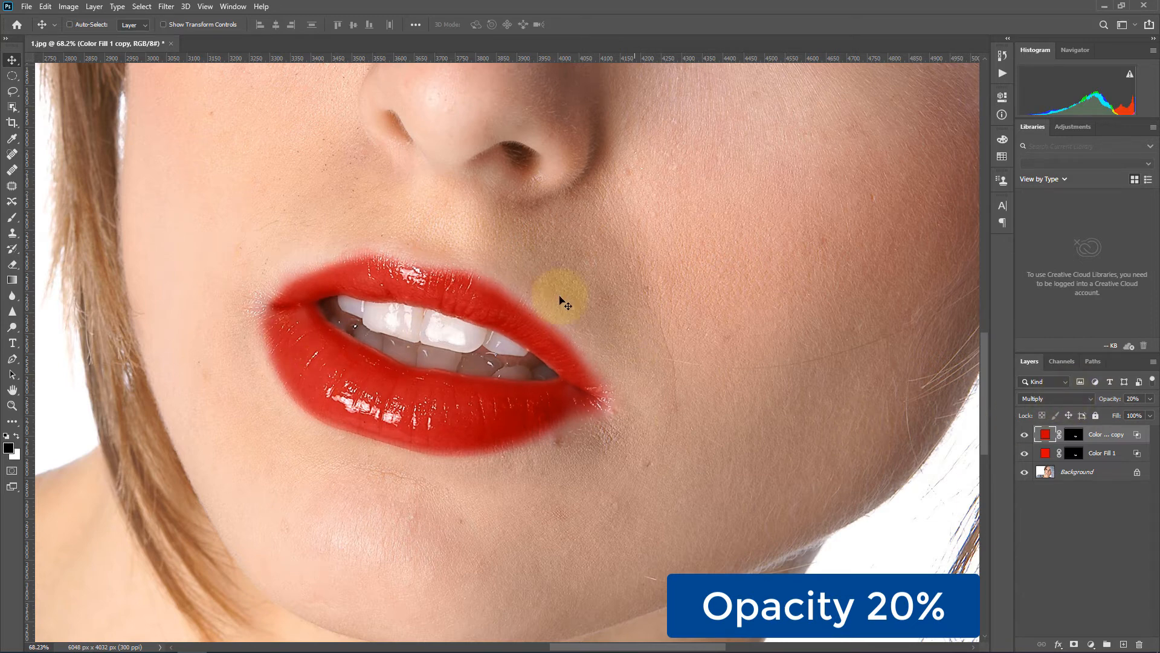
left_click(1024, 435)
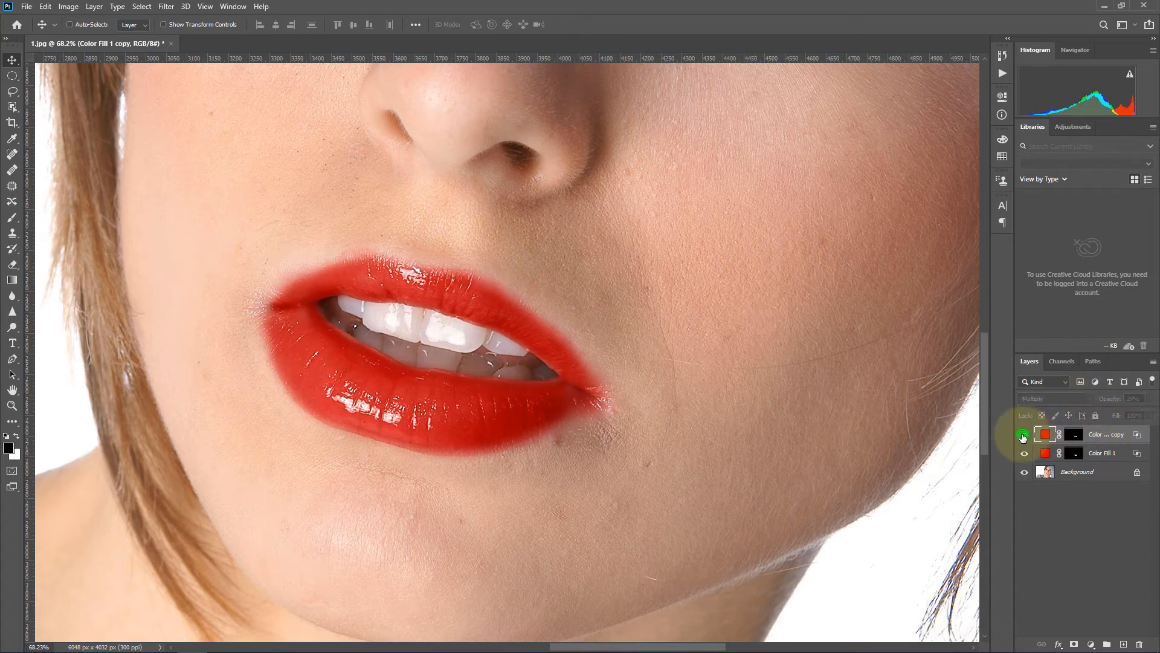
left_click(1023, 435)
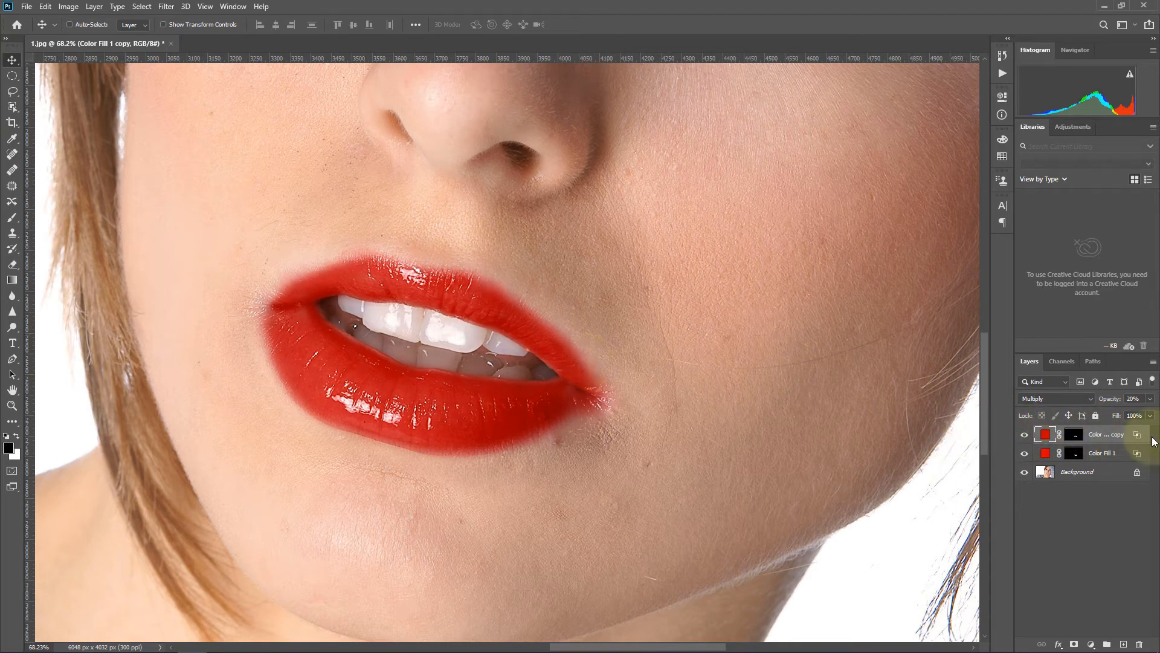
Step: In the duplicated fill layer's Blending Options, set the Underlying Layer's white Blend If slider to 74 / 255 and apply it
left_click(1112, 453)
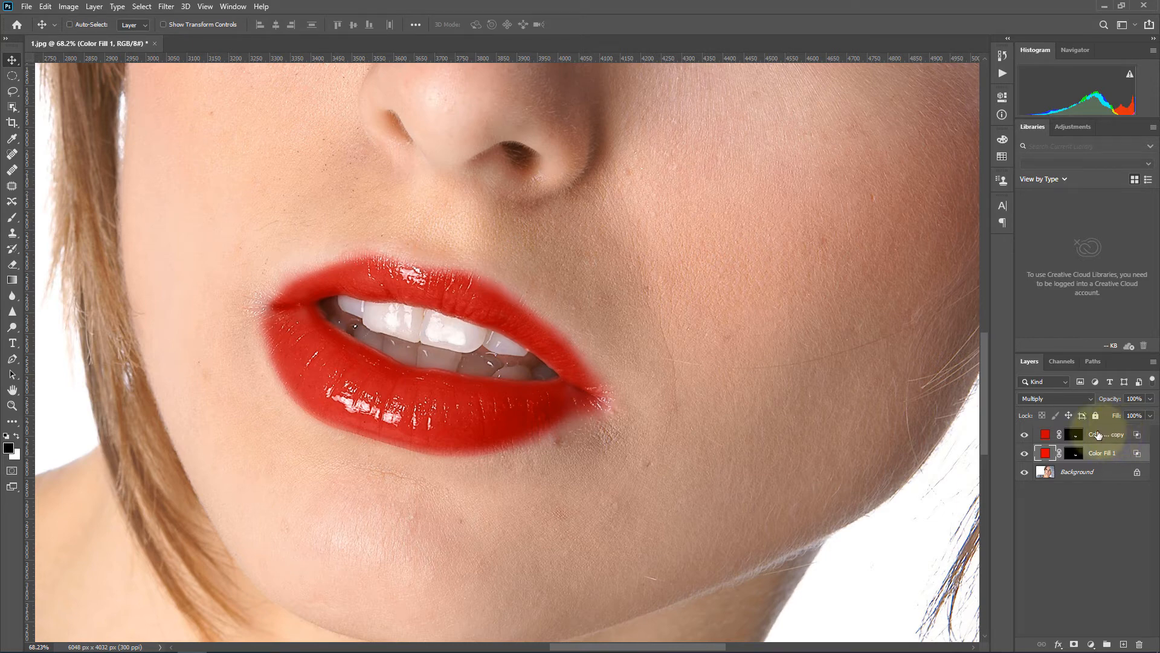
left_click(1074, 434)
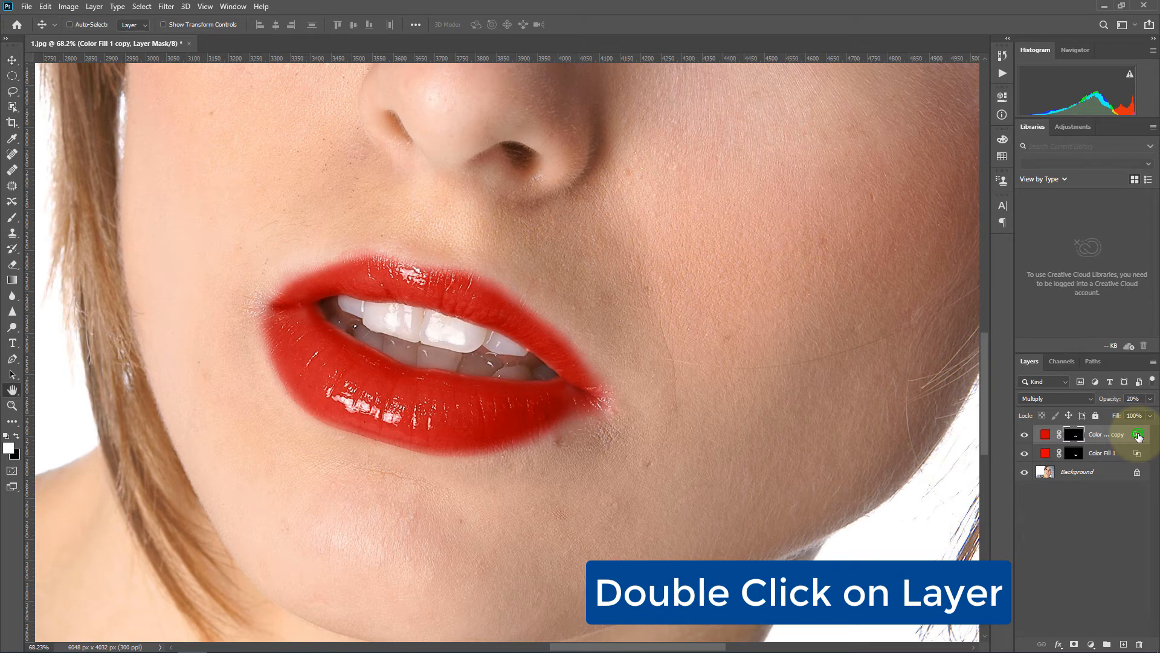
double_click(1138, 436)
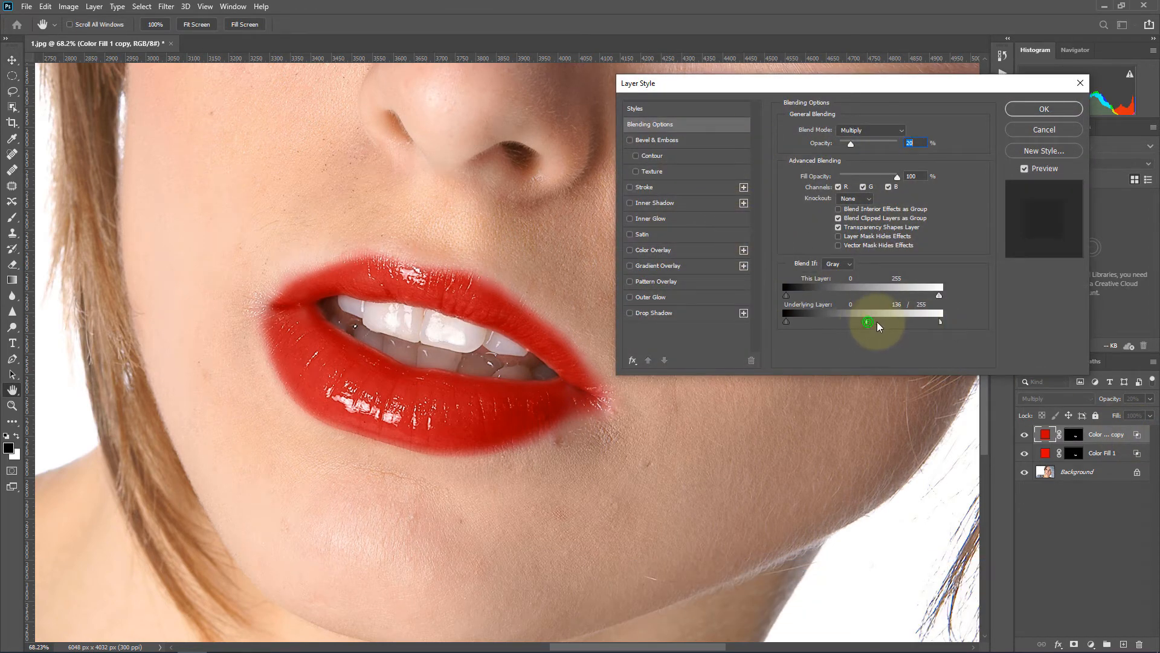
left_click_drag(878, 327, 832, 324)
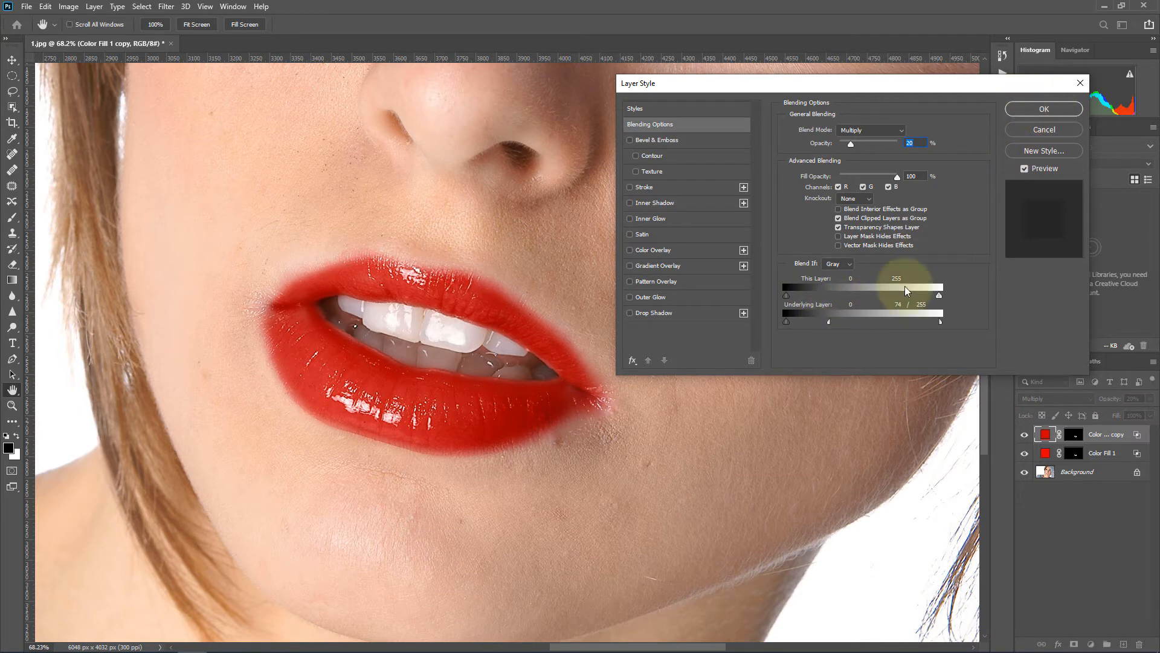
left_click(1030, 113)
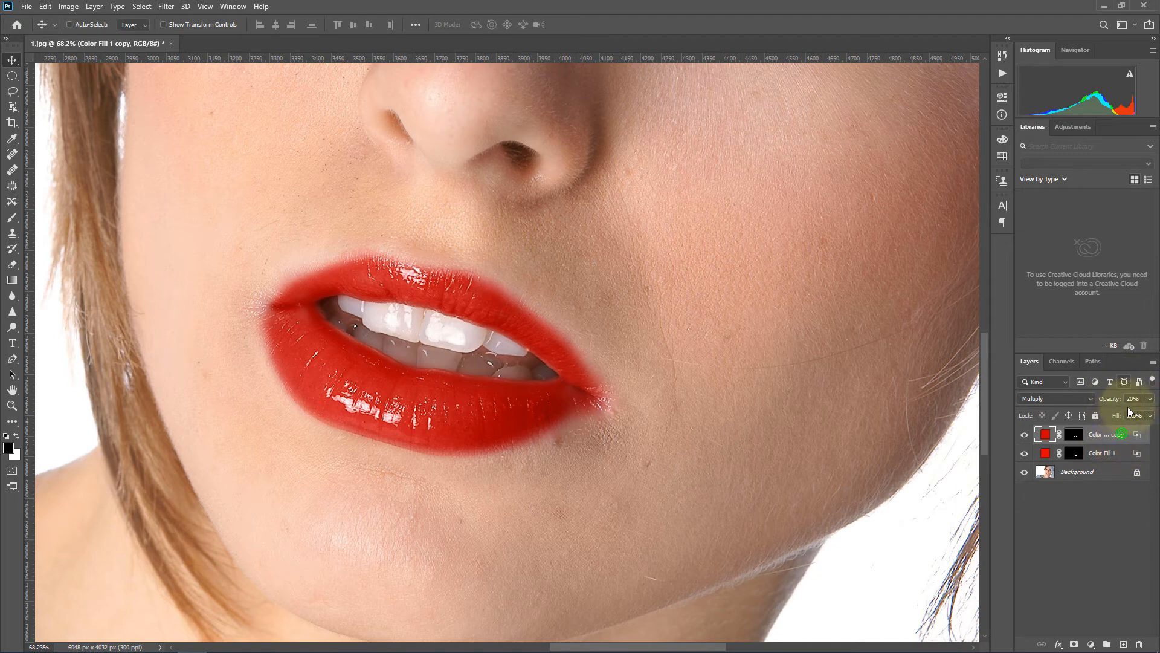
Step: Group the two colour fill layers into a new group, keeping Pass Through mode and 100% opacity
left_click(1105, 455)
left_click(1111, 434, "shift")
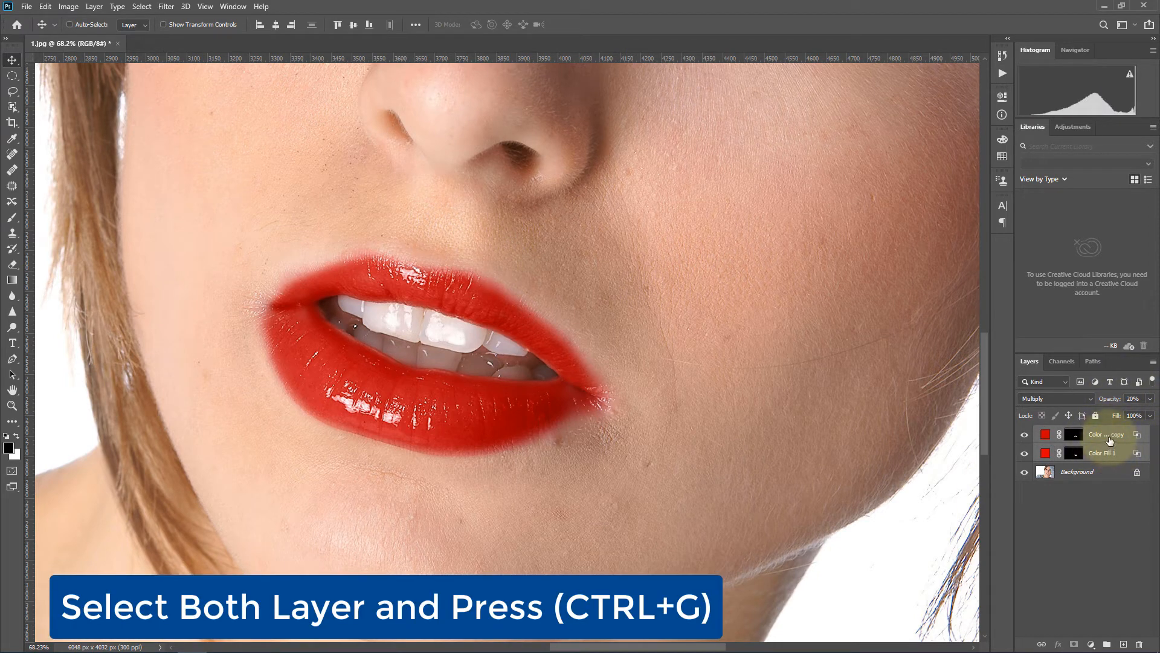
right_click(1105, 440)
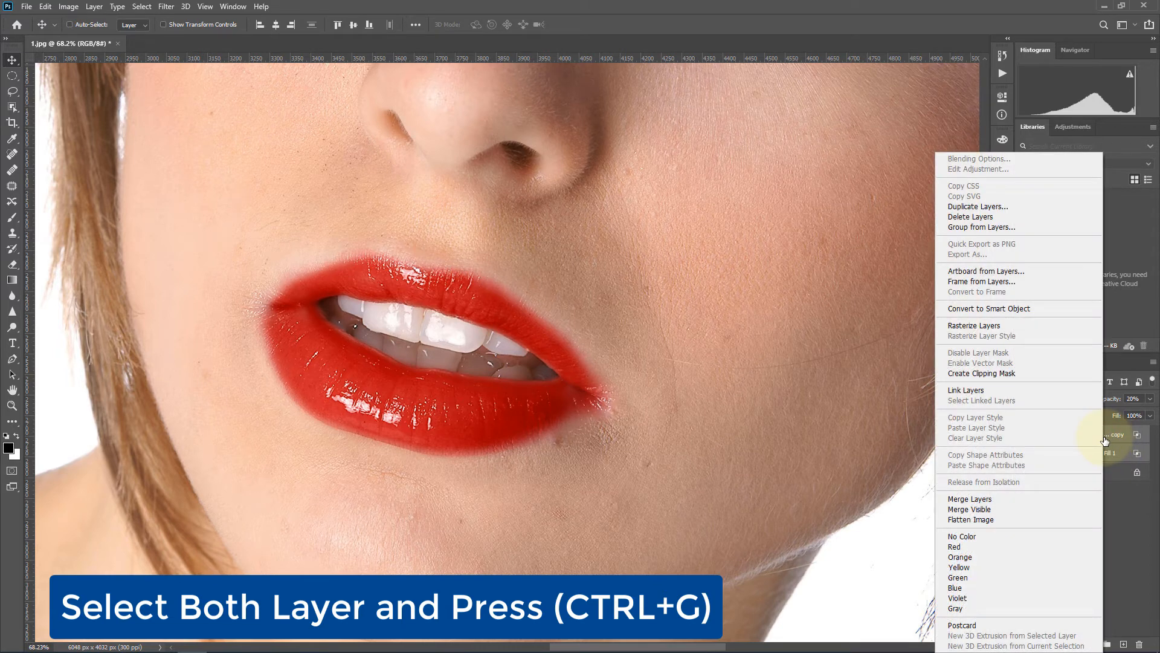
left_click(1011, 228)
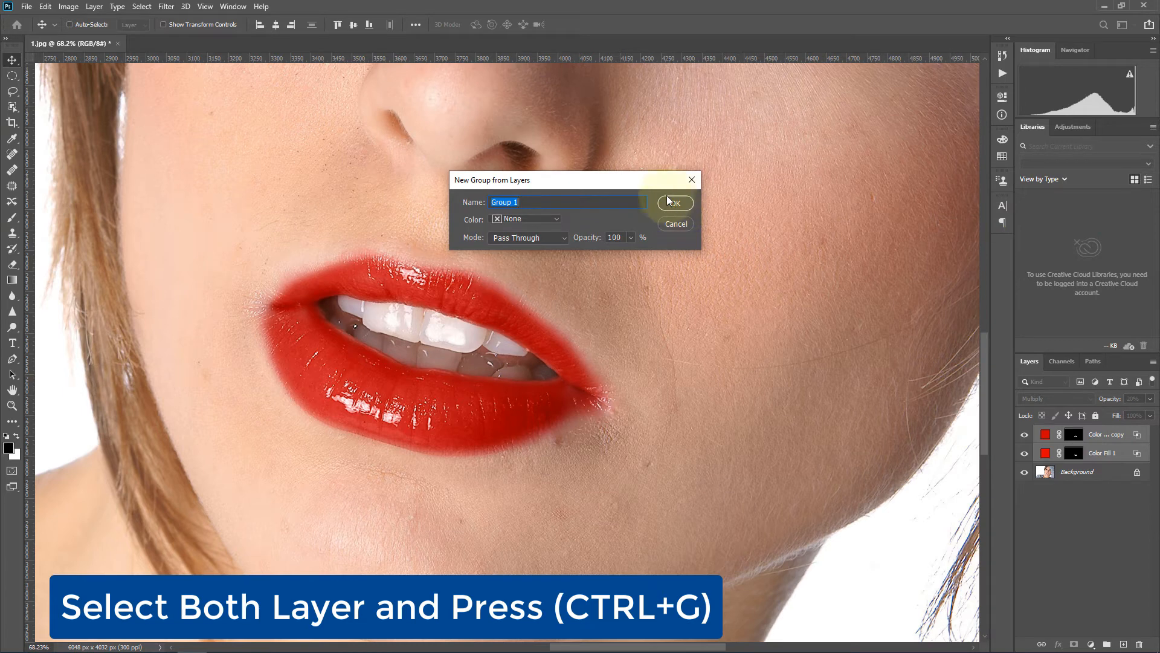
left_click(683, 205)
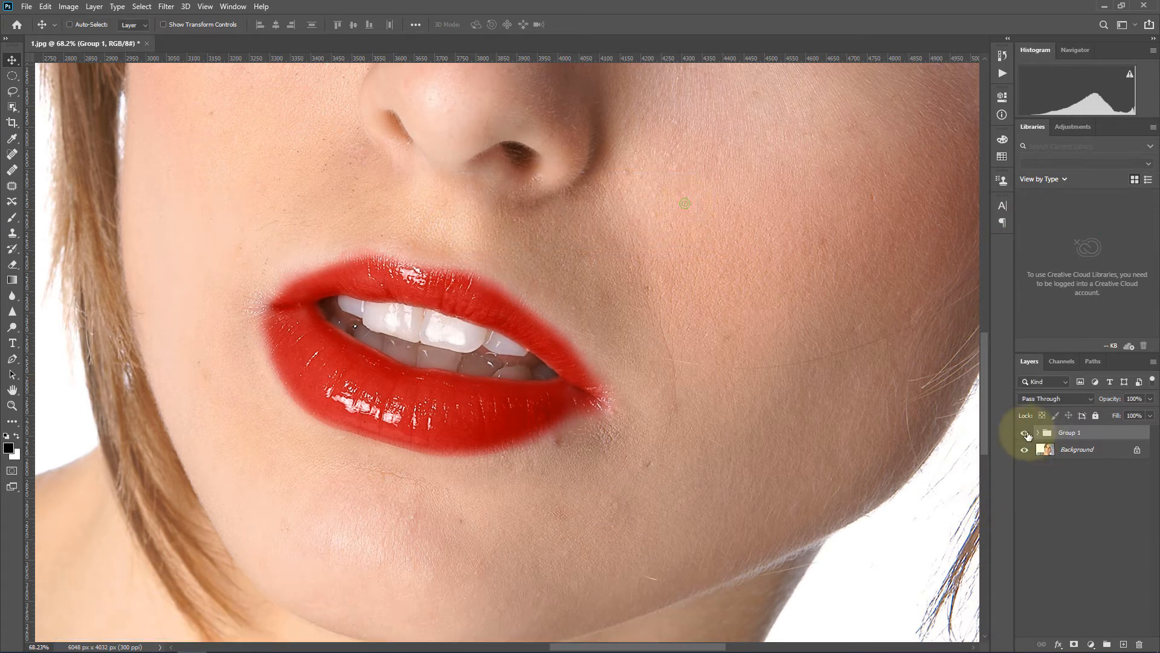
Step: Compare the lips with the fill layer group hidden and shown, and lower the group's opacity to 72%
left_click(1025, 433)
left_click(1024, 433)
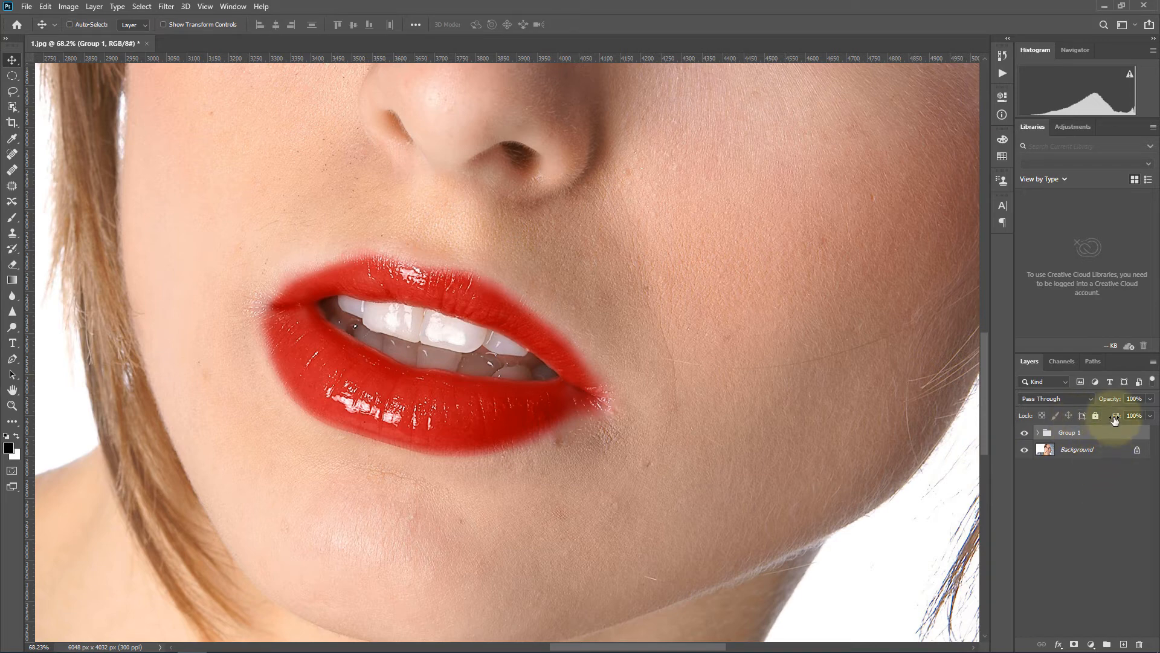
left_click_drag(1116, 403, 1106, 403)
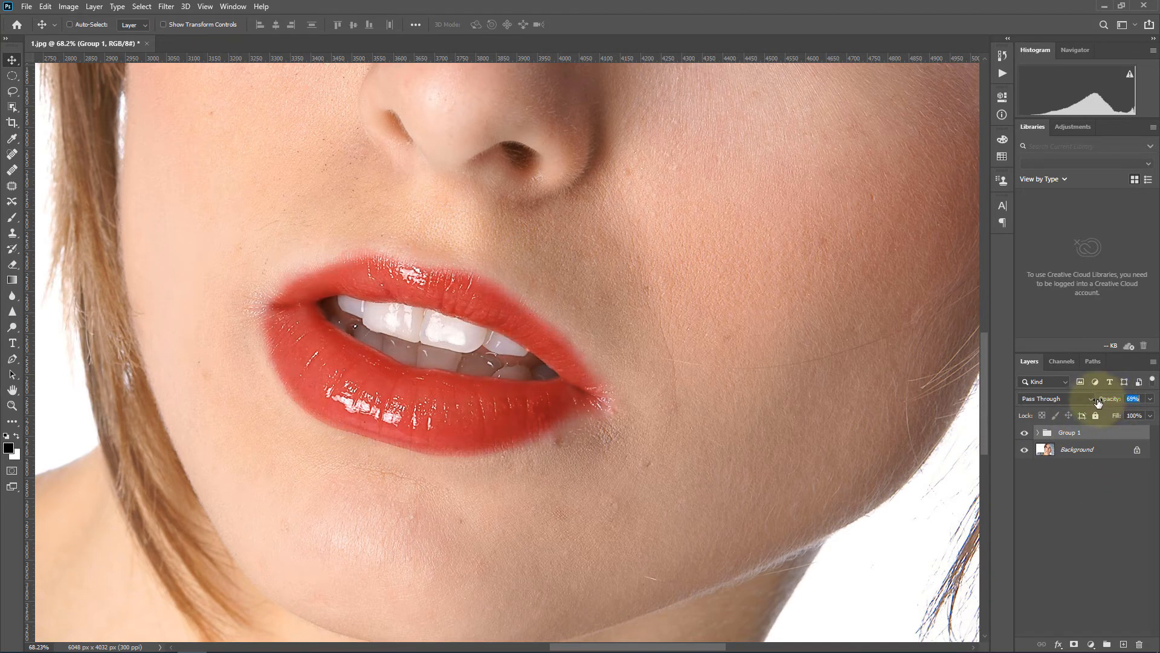
Step: Inspect the lips within the whole face and in close-up, comparing them with the group hidden and shown
left_click_drag(670, 428, 646, 421)
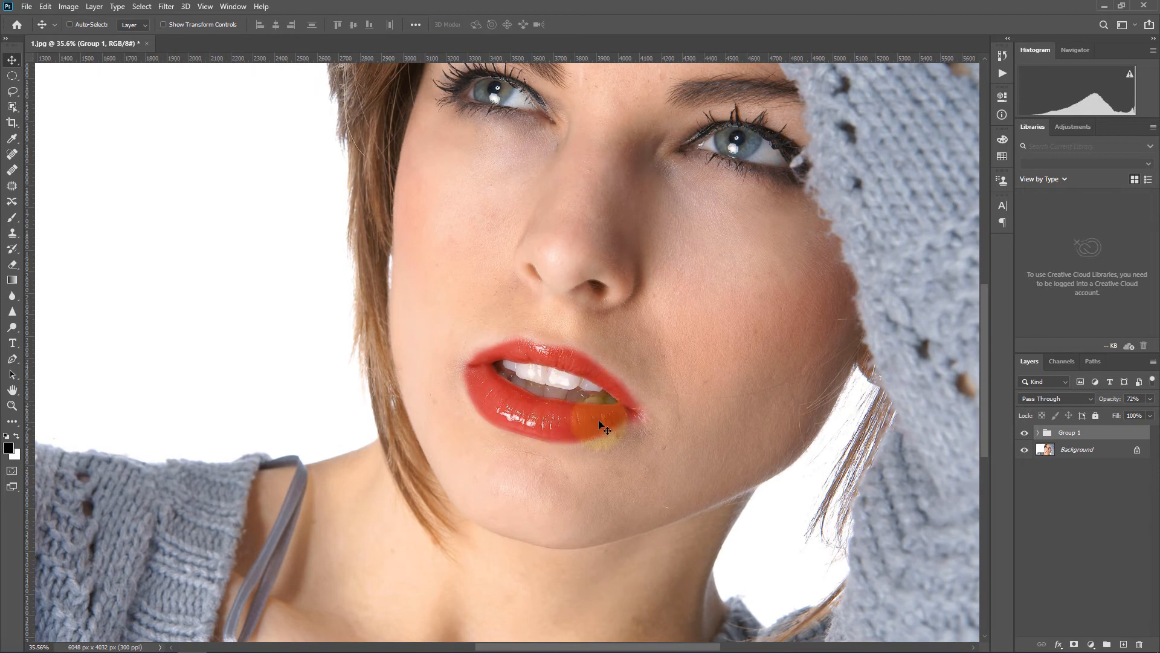
left_click_drag(471, 373, 699, 368)
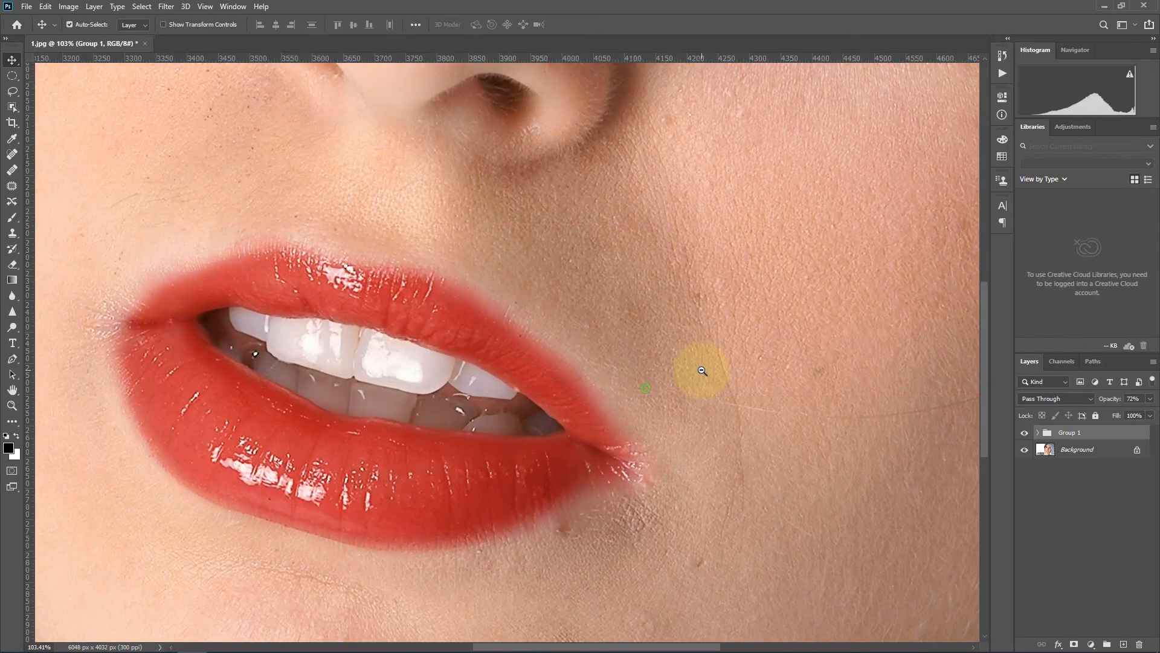
left_click(1024, 433)
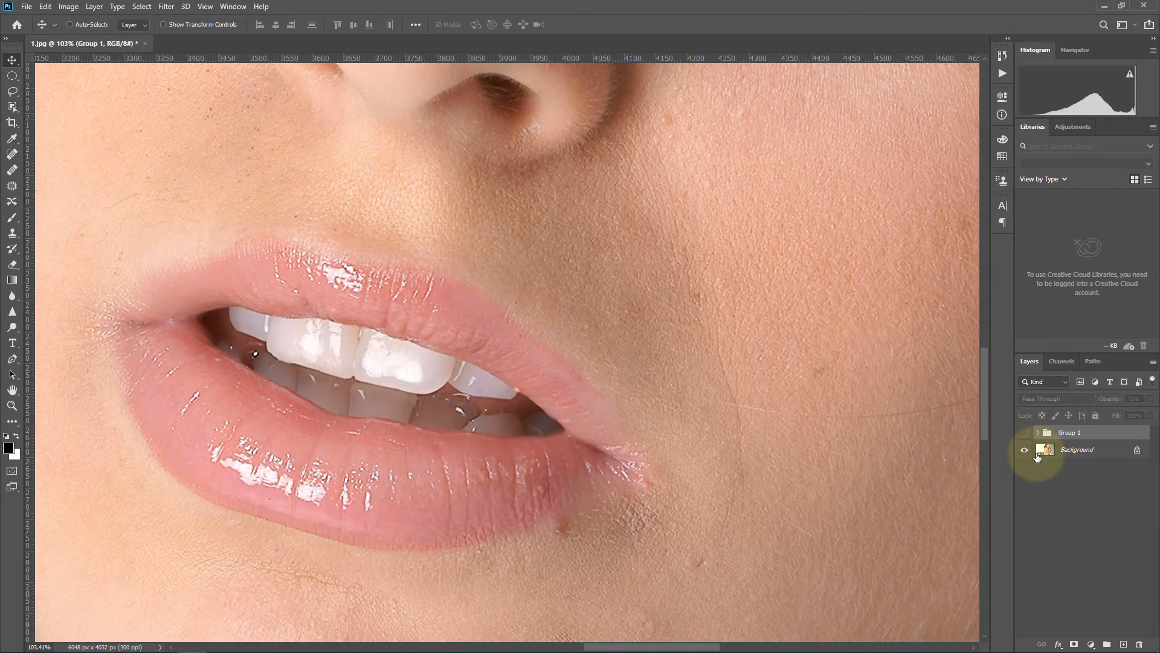
left_click(1025, 433)
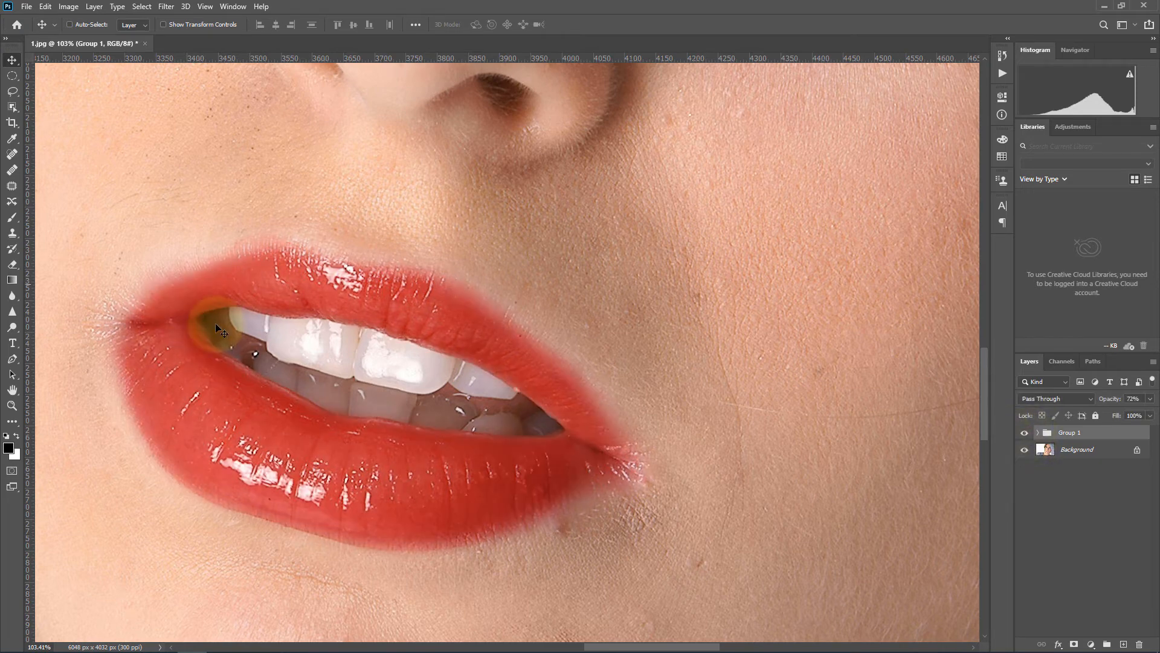
left_click(1026, 434)
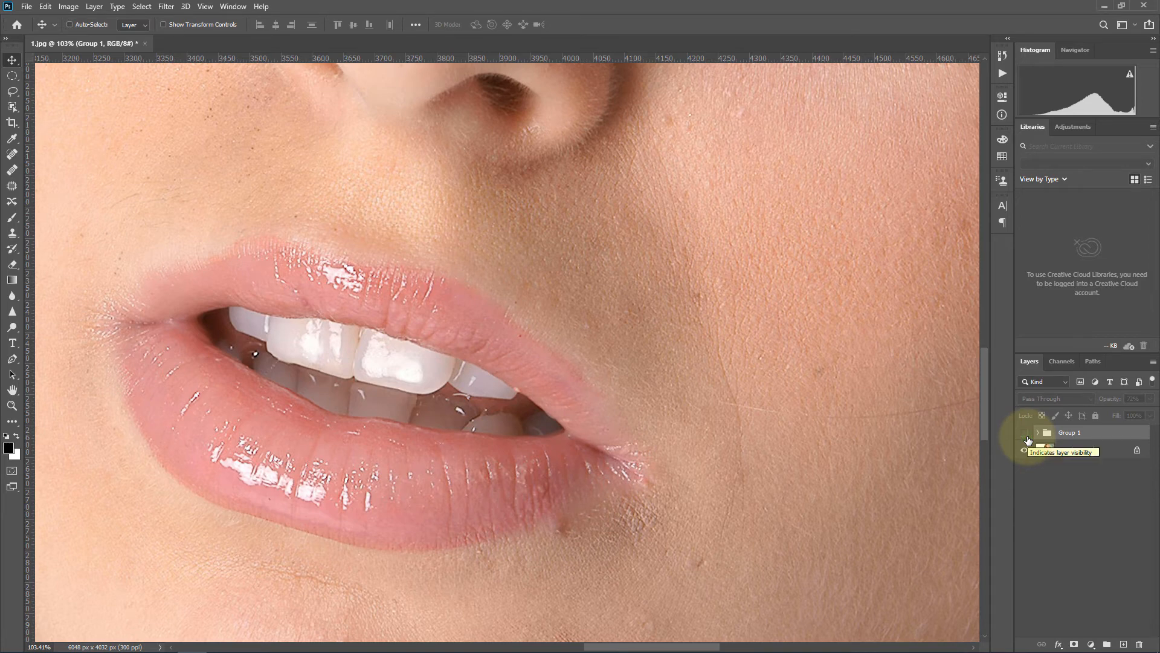
left_click(1026, 433)
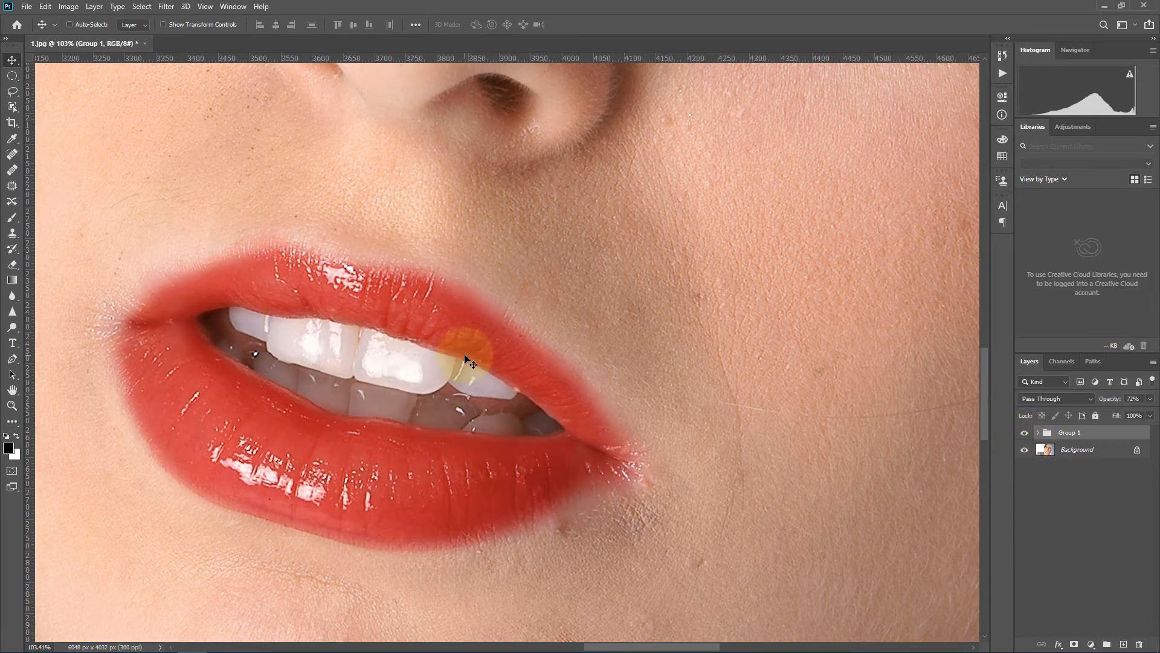
Step: Open the second portrait, image 3, from the LIPS COLOR CHANGE folder
left_click(27, 6)
left_click(84, 30)
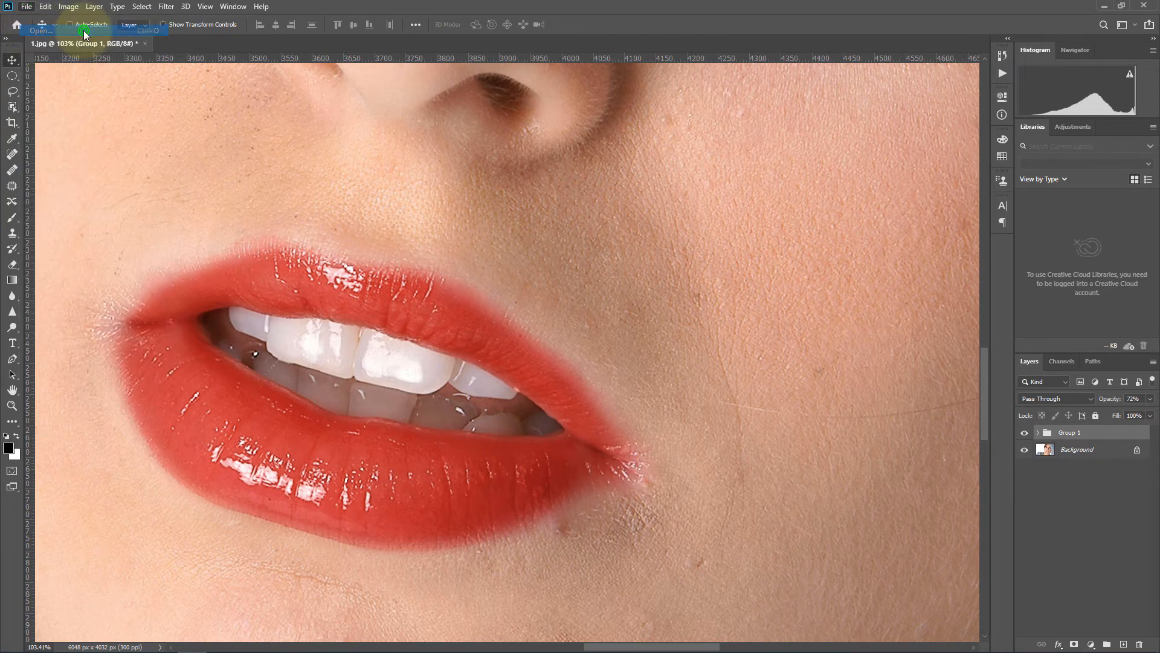
left_click(276, 90)
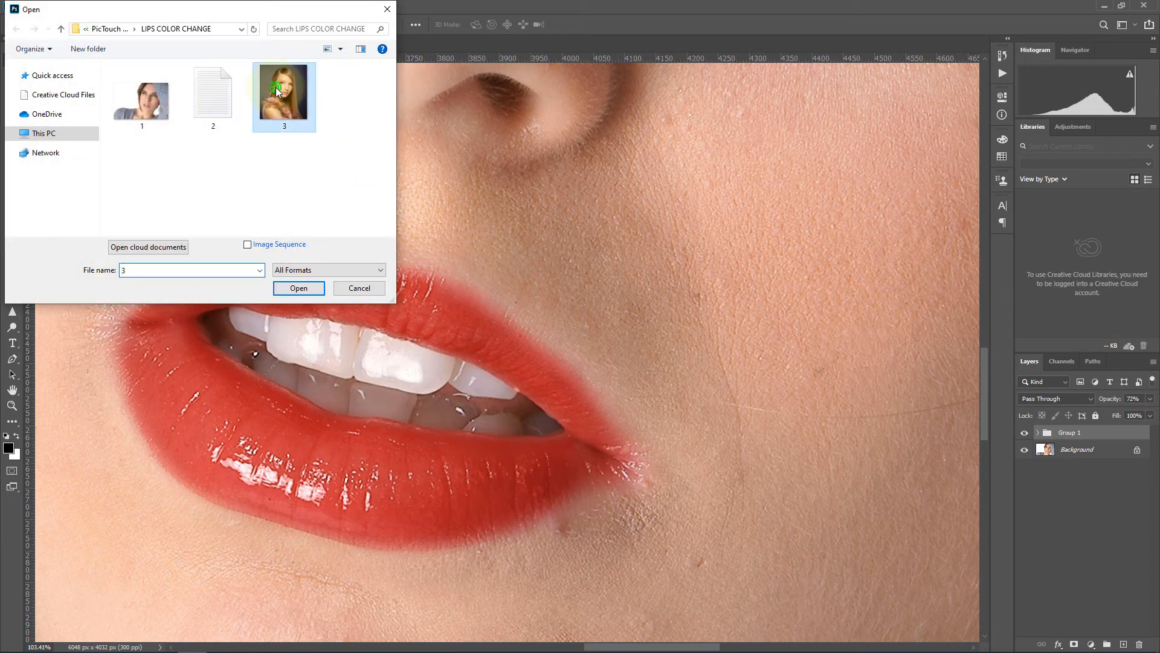
left_click(295, 293)
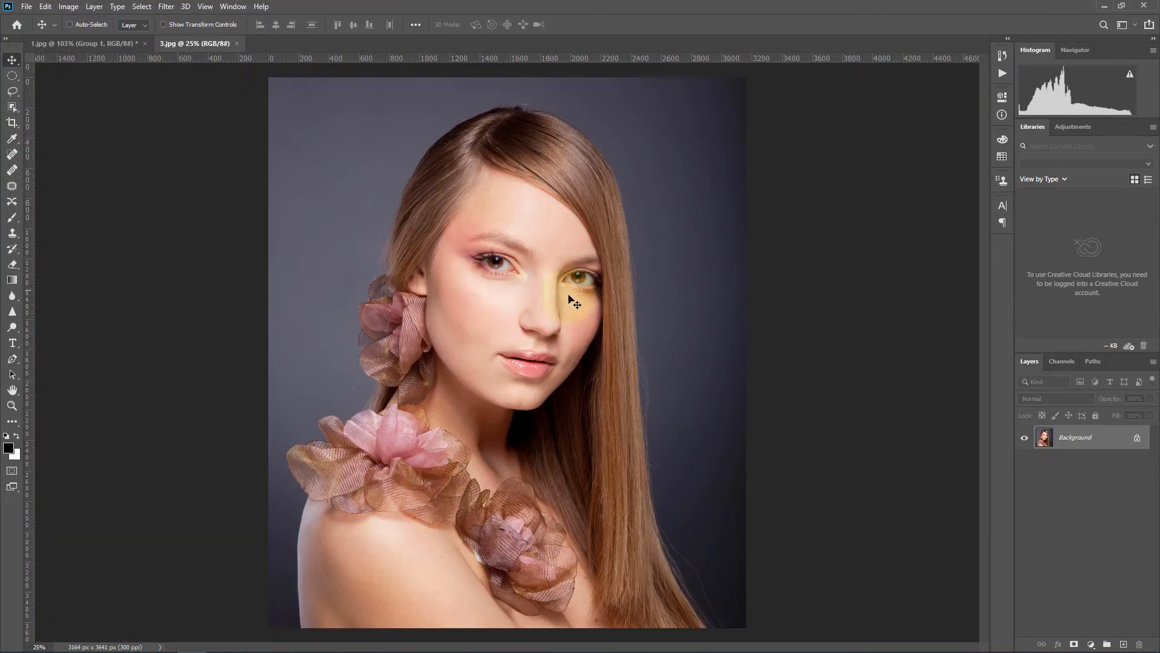
Step: Add a Solid Color fill layer in magenta e400dc above the second portrait
left_click_drag(555, 384, 628, 363)
left_click_drag(524, 327, 539, 467)
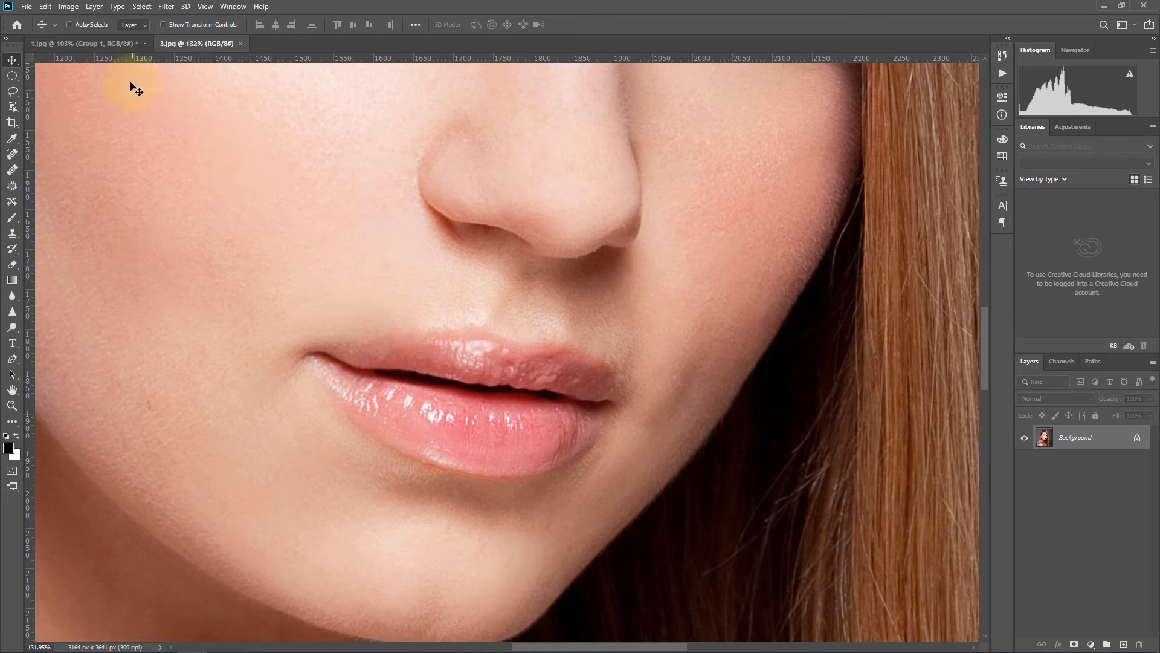
left_click(94, 7)
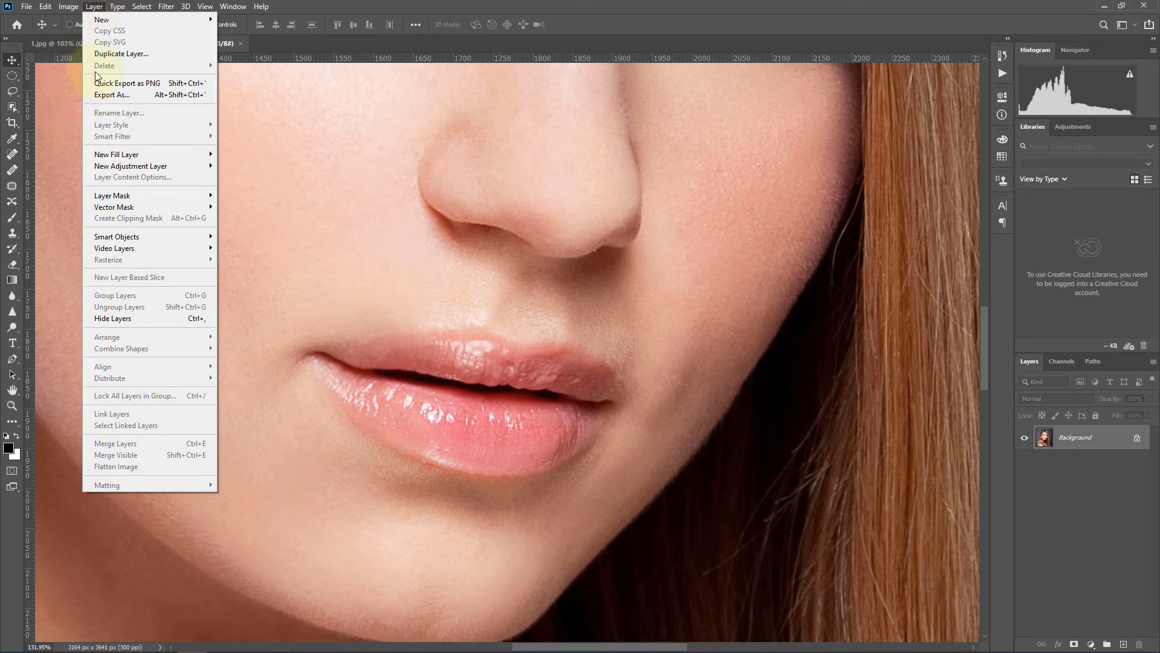
left_click(126, 156)
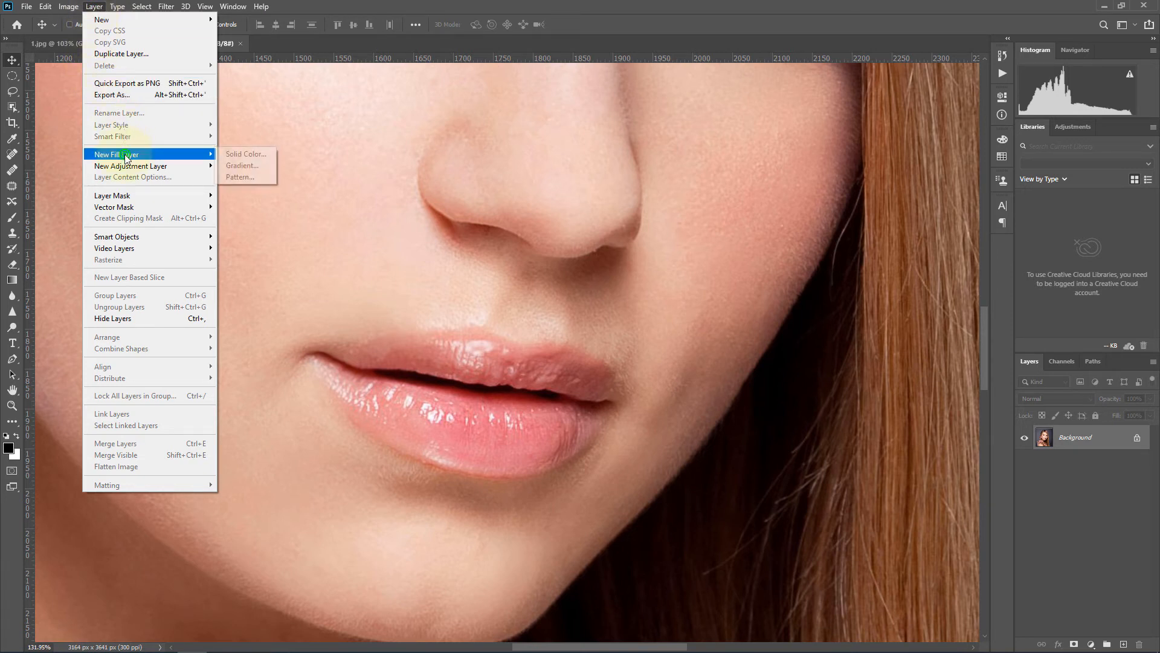
left_click(260, 155)
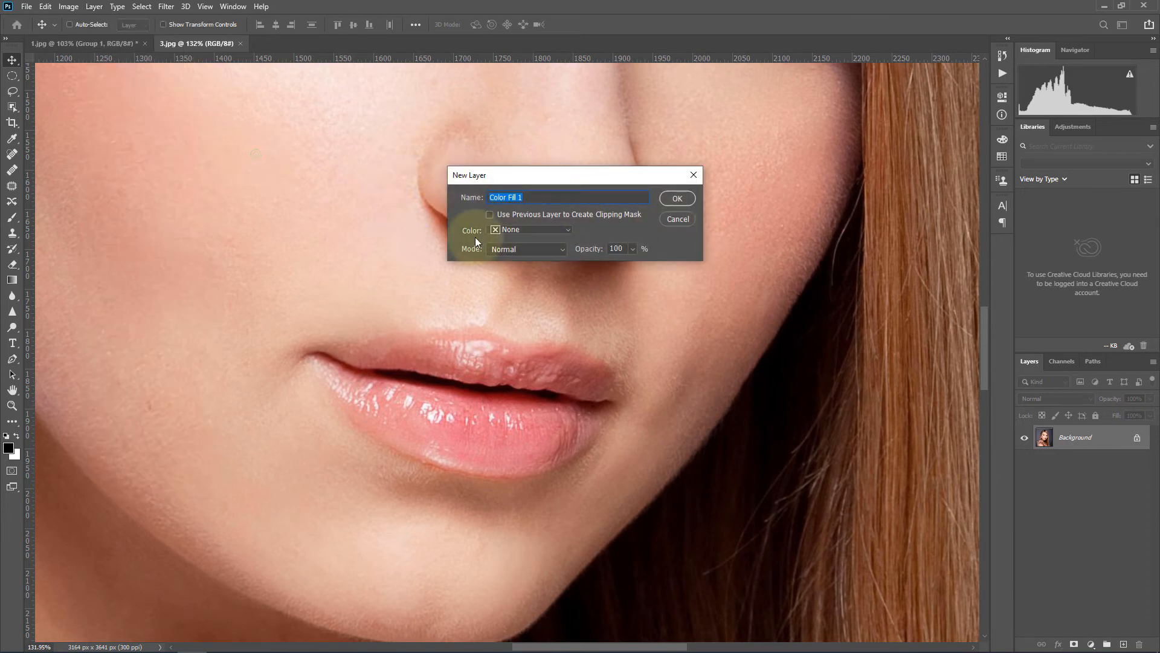
left_click(677, 198)
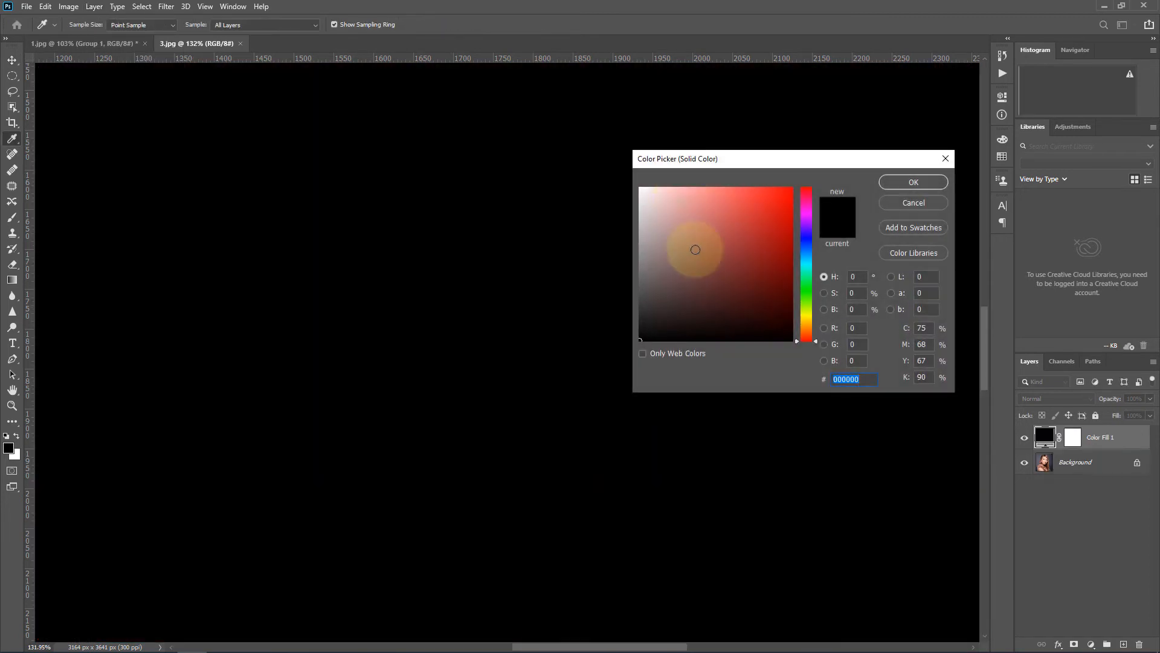
left_click(806, 212)
left_click(793, 221)
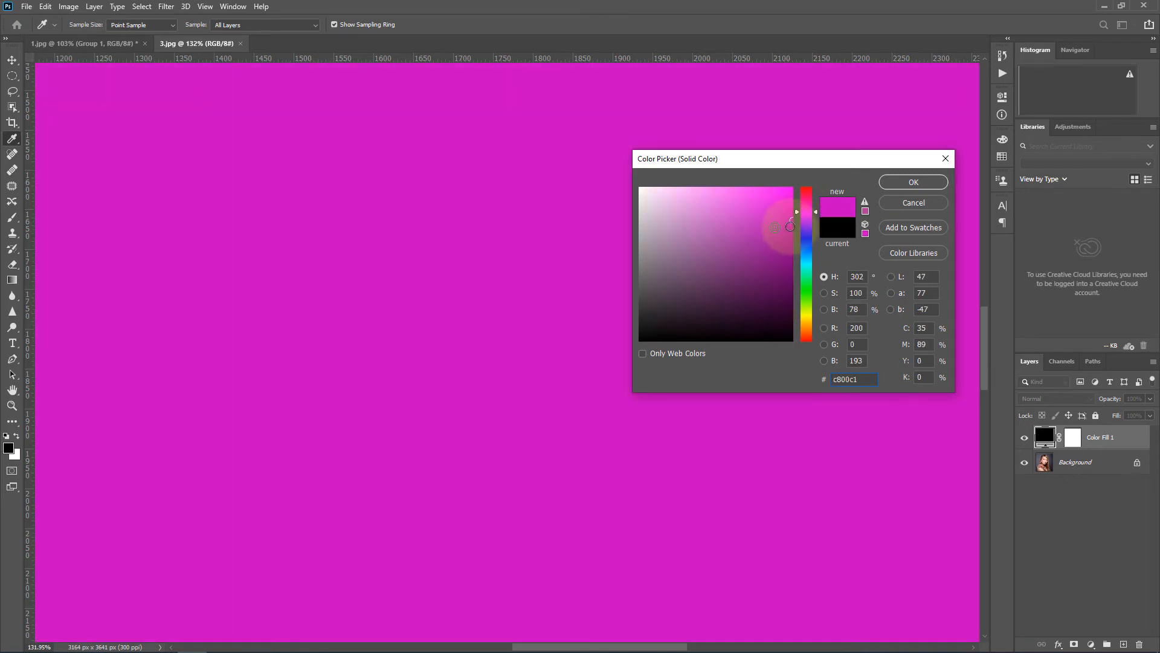
mouse_move(790, 225)
left_mouse_down()
mouse_move(793, 205)
mouse_move(828, 207)
left_mouse_up()
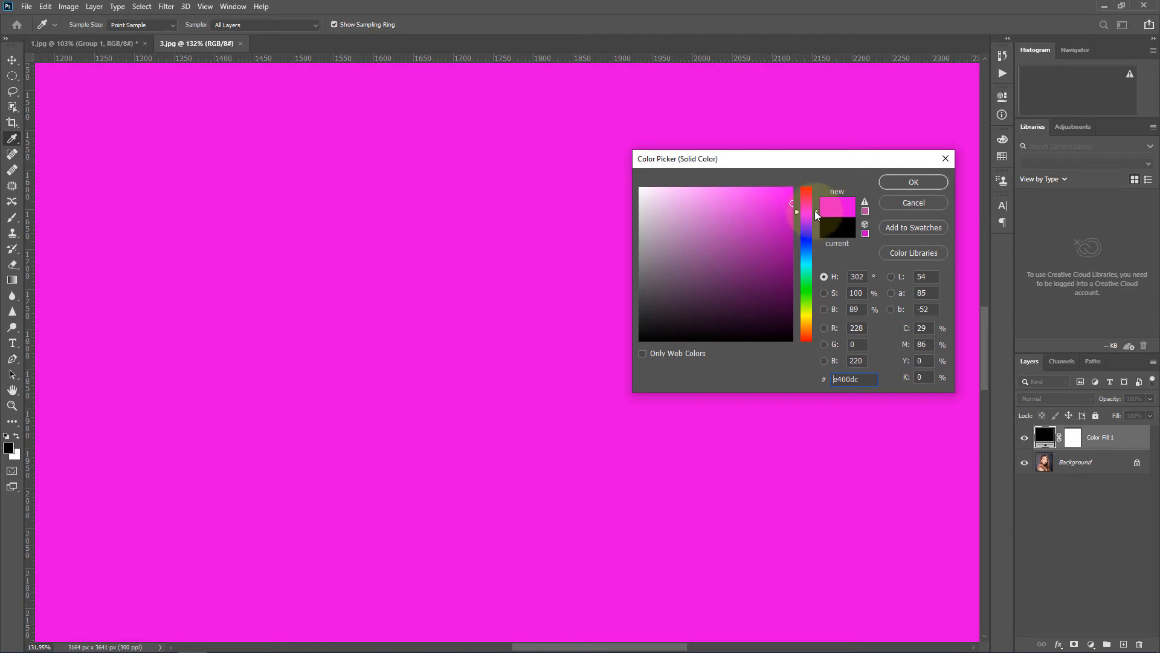
left_click(916, 180)
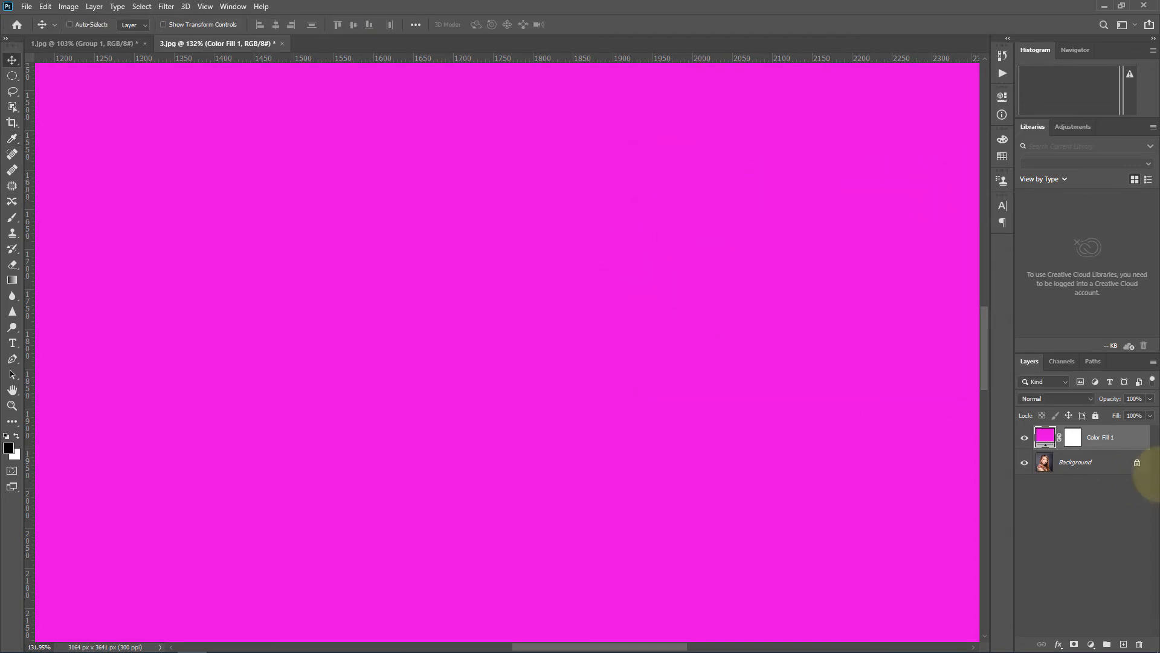
Step: Select the magenta fill layer's mask and set the layer's blend mode to Multiply
left_click(1073, 438)
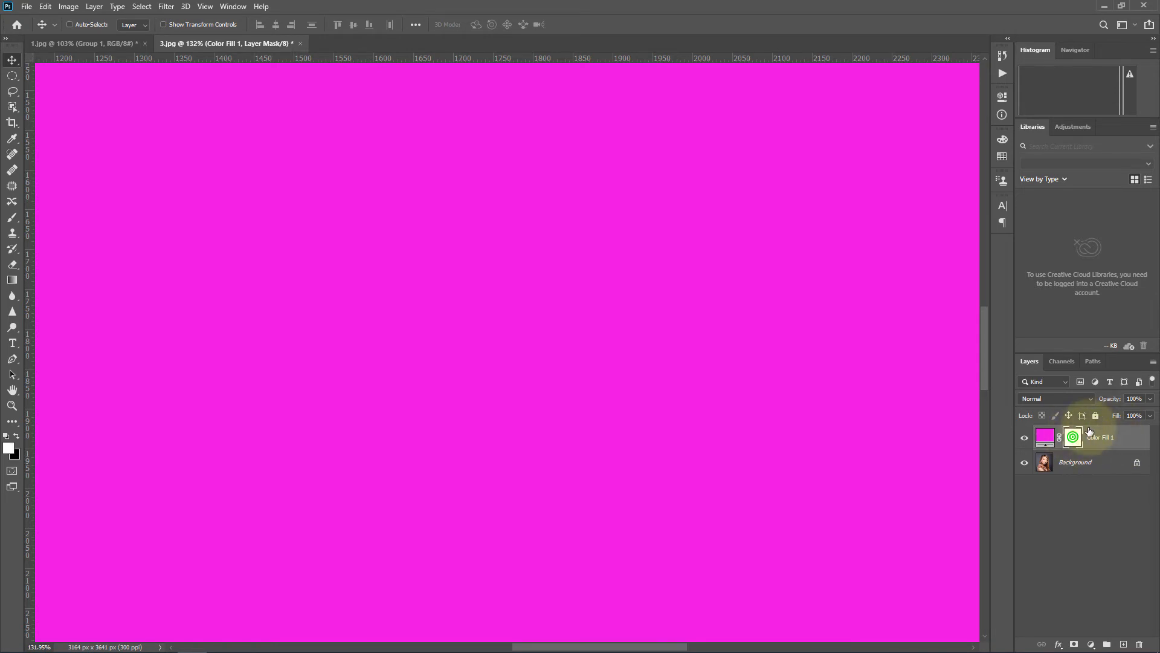
left_click(69, 7)
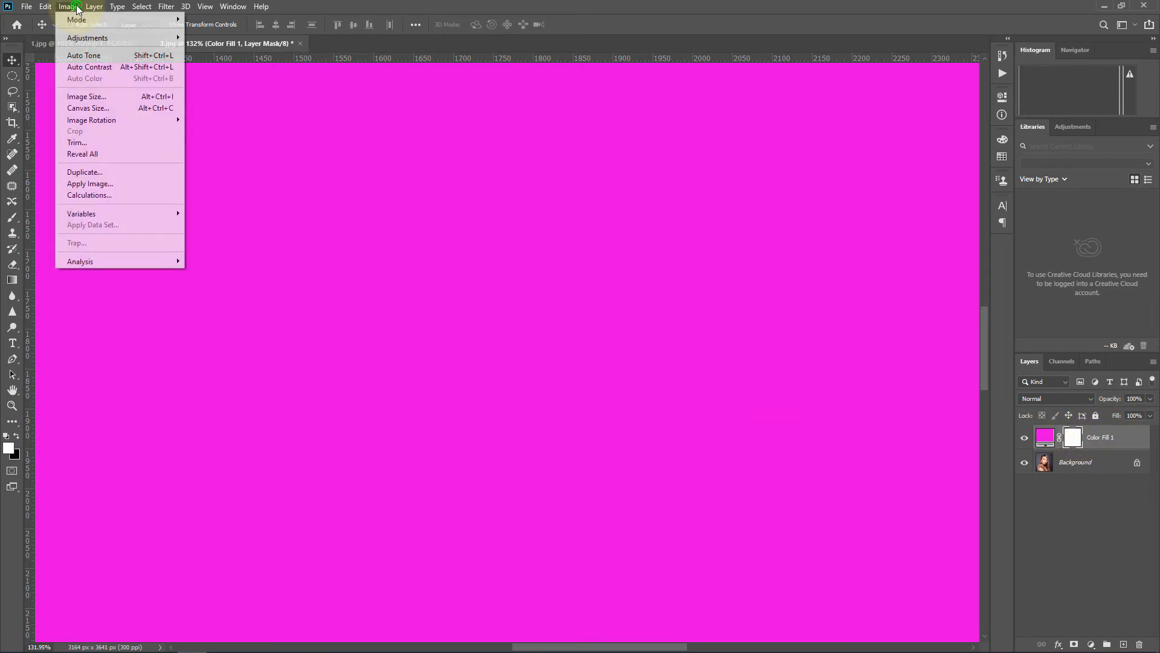
left_click(441, 2)
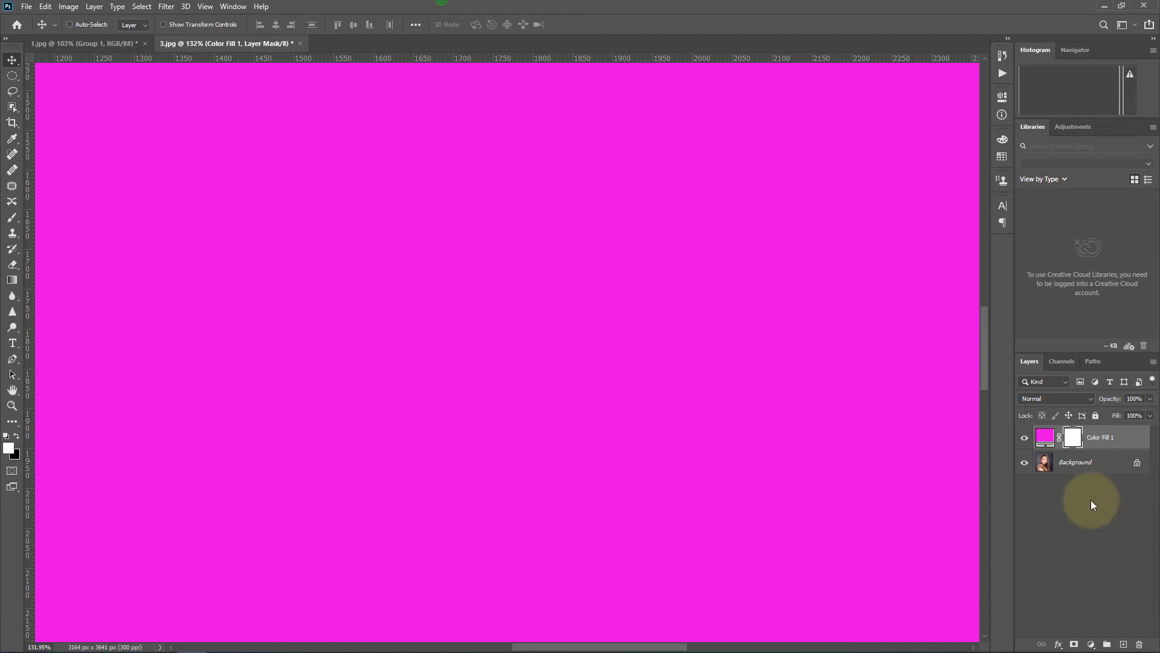
left_click(1056, 399)
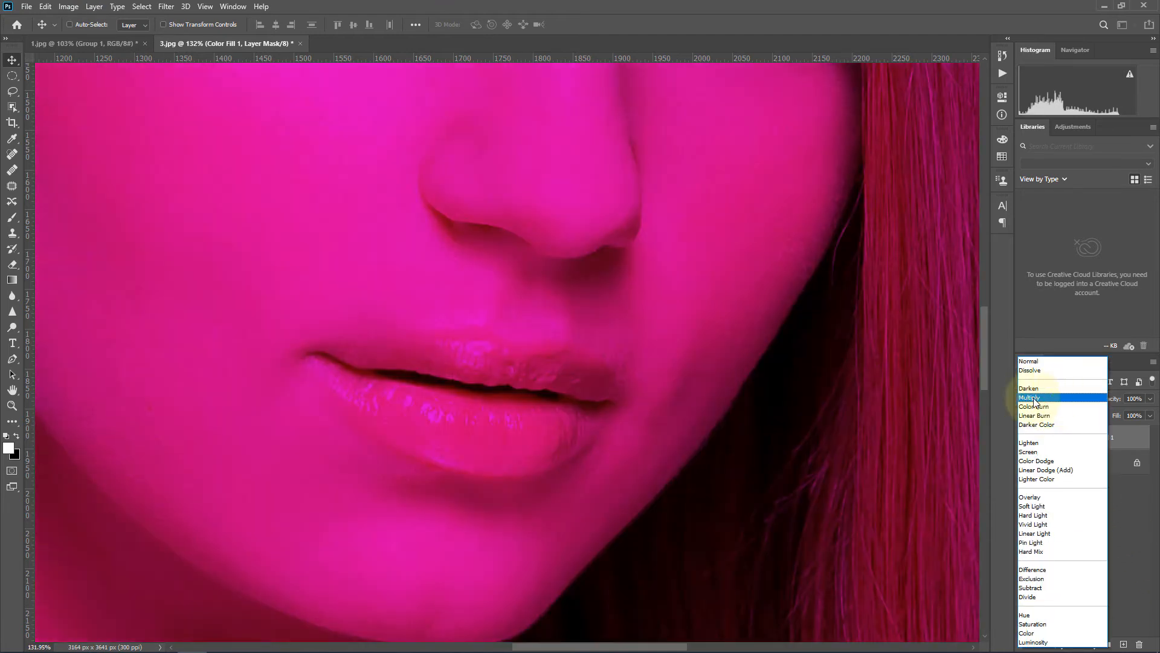
left_click(864, 467)
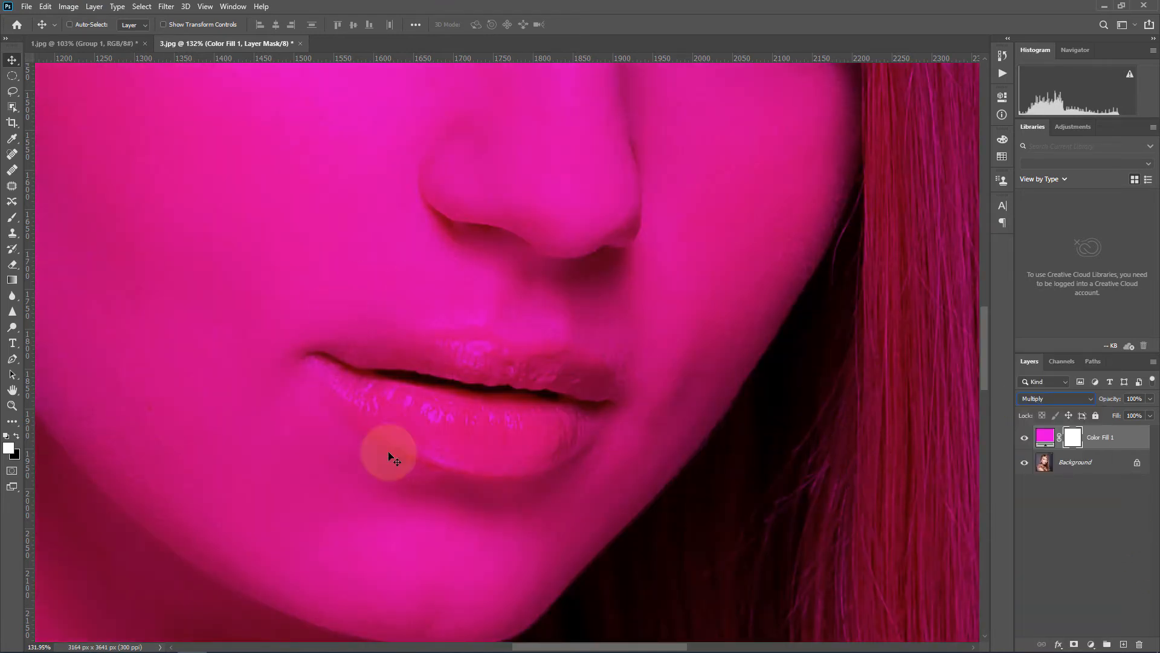
Step: Invert the magenta fill layer's mask to black to hide the colour
left_click(69, 7)
left_click(77, 38)
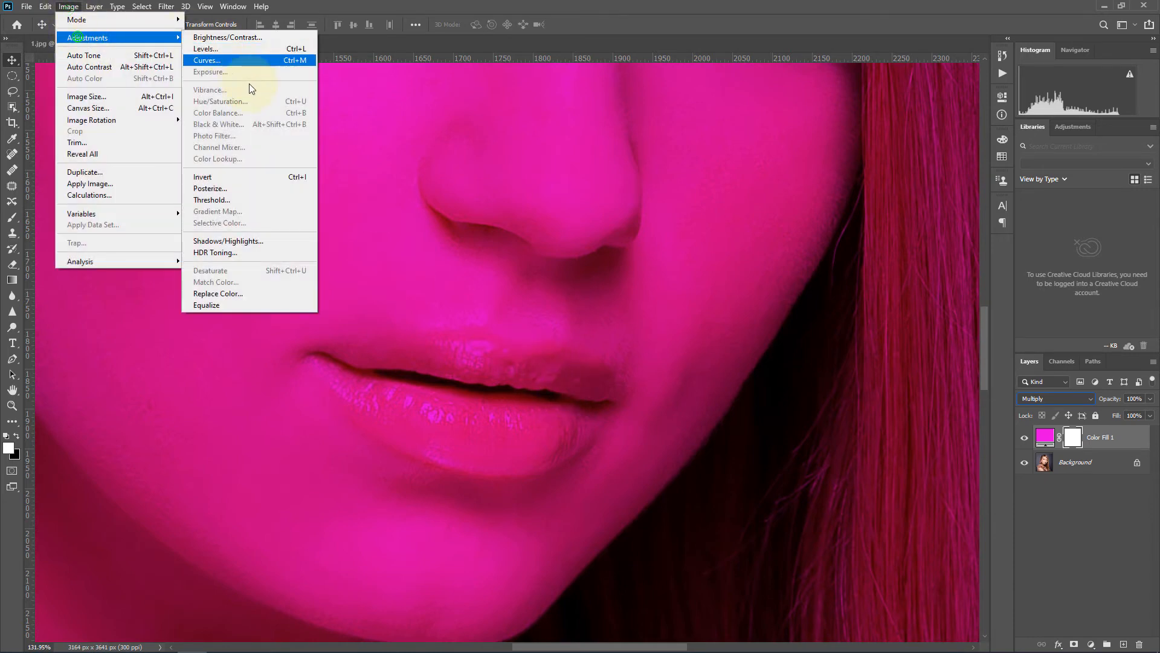
left_click(266, 177)
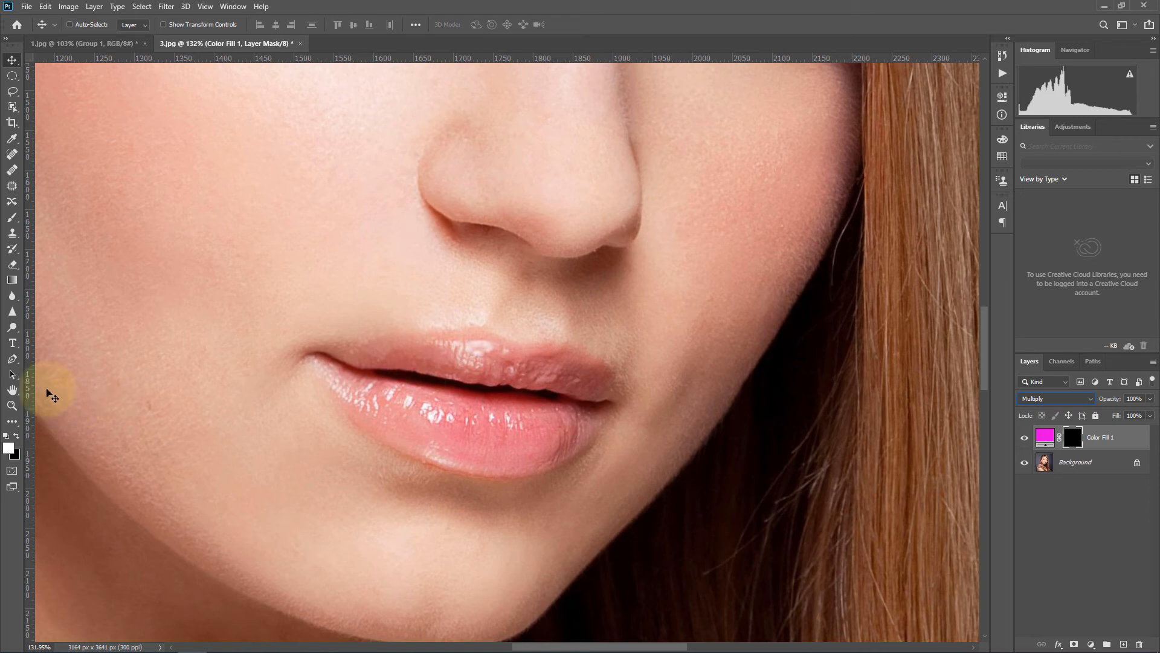
Step: Paint white on the fill layer's mask over the lower lip with a soft brush
left_click(11, 219)
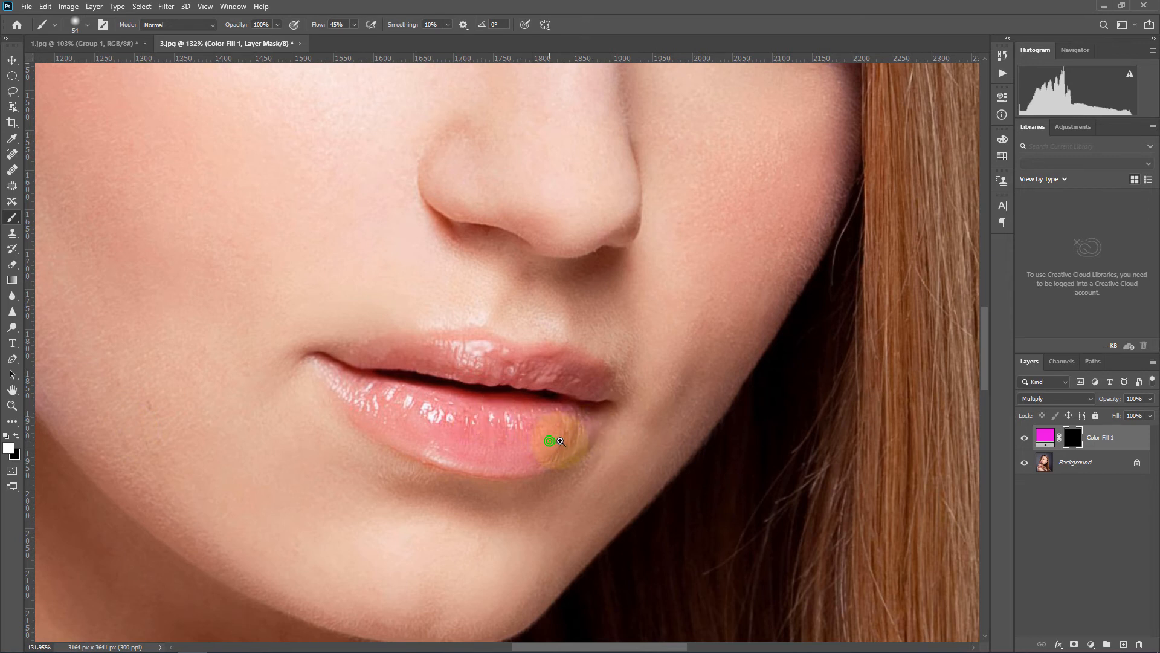
scroll(549, 439, "up", 3)
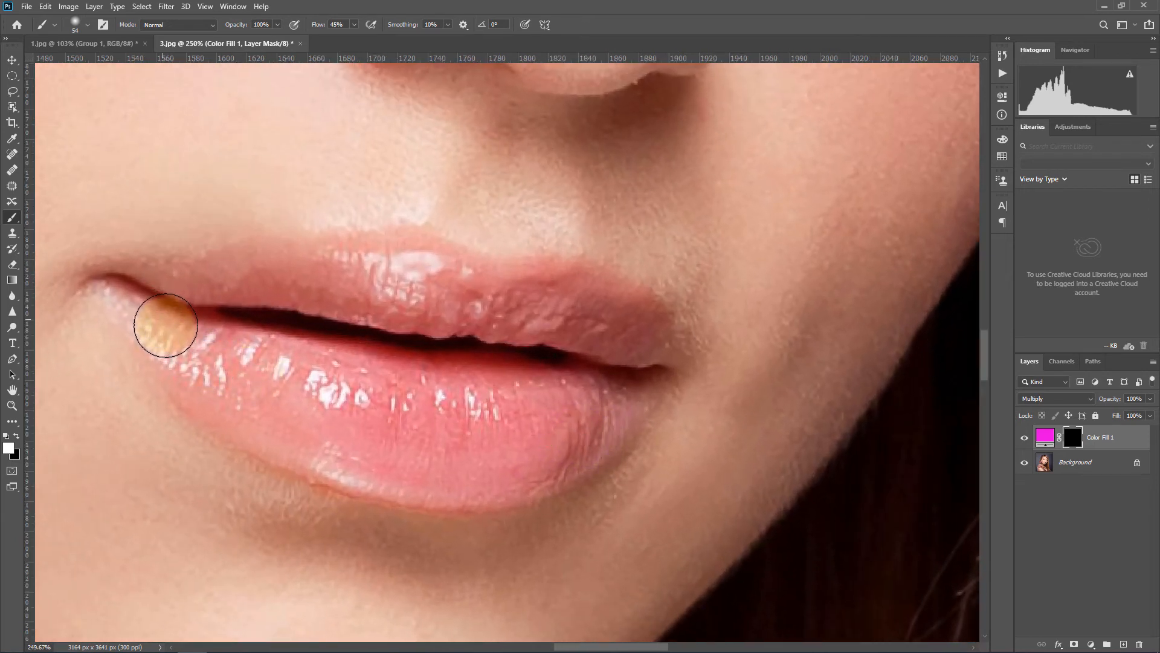
scroll(193, 355, "up", 2)
mouse_move(197, 355)
left_mouse_down()
mouse_move(485, 408)
mouse_move(763, 417)
left_mouse_up()
mouse_move(554, 466)
left_mouse_down()
mouse_move(599, 467)
mouse_move(267, 376)
mouse_move(138, 306)
mouse_move(249, 402)
mouse_move(403, 463)
mouse_move(188, 368)
mouse_move(285, 436)
mouse_move(480, 518)
mouse_move(598, 521)
mouse_move(669, 500)
mouse_move(782, 432)
mouse_move(744, 440)
left_mouse_up()
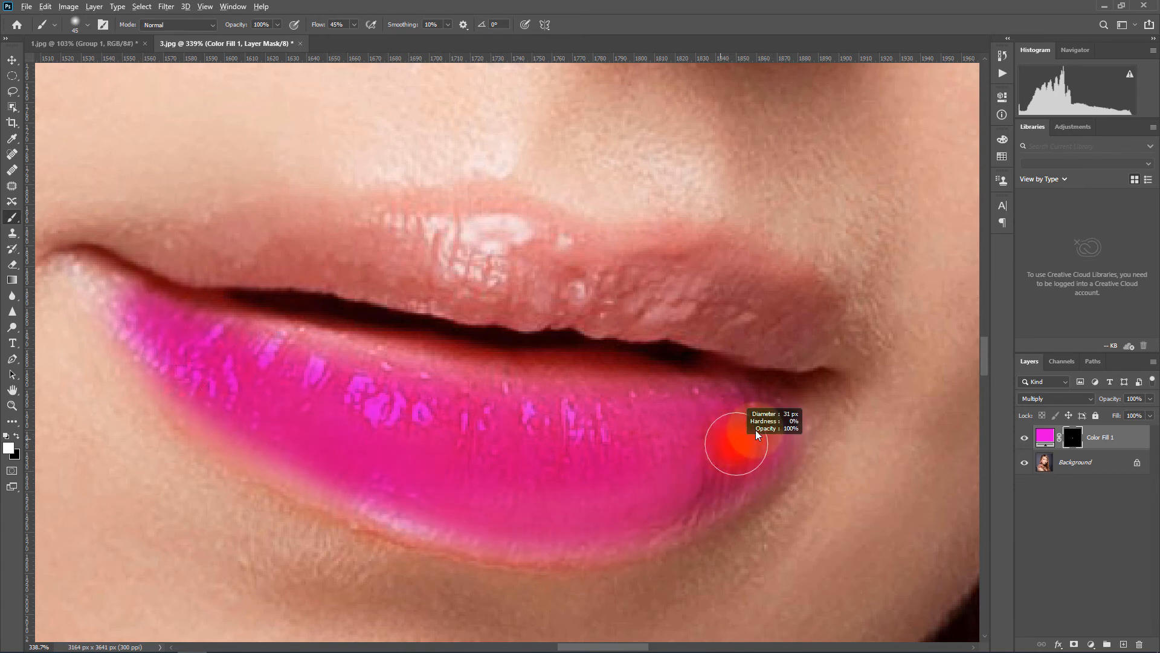
Step: Paint white on the mask over the upper lip and mouth corners with a smaller soft brush, and touch up the lower lip
mouse_move(786, 402)
left_mouse_down()
mouse_move(691, 424)
mouse_move(544, 423)
mouse_move(614, 403)
mouse_move(236, 344)
mouse_move(172, 320)
mouse_move(85, 252)
left_mouse_up()
left_click_drag(201, 279, 358, 330)
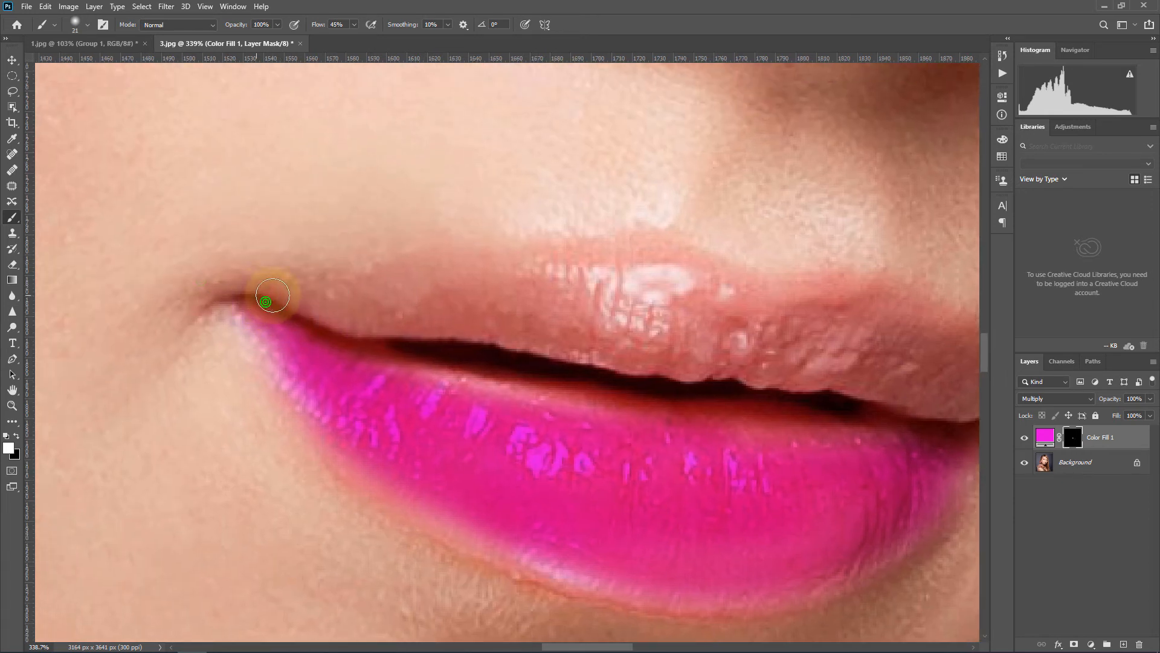
mouse_move(270, 296)
left_mouse_down()
mouse_move(397, 305)
mouse_move(315, 304)
mouse_move(614, 266)
mouse_move(662, 280)
mouse_move(334, 288)
mouse_move(268, 339)
mouse_move(300, 316)
mouse_move(320, 274)
mouse_move(301, 273)
mouse_move(371, 278)
mouse_move(434, 305)
mouse_move(514, 299)
mouse_move(581, 318)
mouse_move(638, 358)
mouse_move(664, 403)
mouse_move(647, 412)
mouse_move(501, 373)
mouse_move(193, 327)
mouse_move(448, 327)
mouse_move(555, 352)
mouse_move(313, 325)
mouse_move(596, 376)
mouse_move(164, 335)
mouse_move(545, 332)
mouse_move(468, 314)
mouse_move(293, 327)
mouse_move(333, 359)
mouse_move(571, 439)
left_mouse_up()
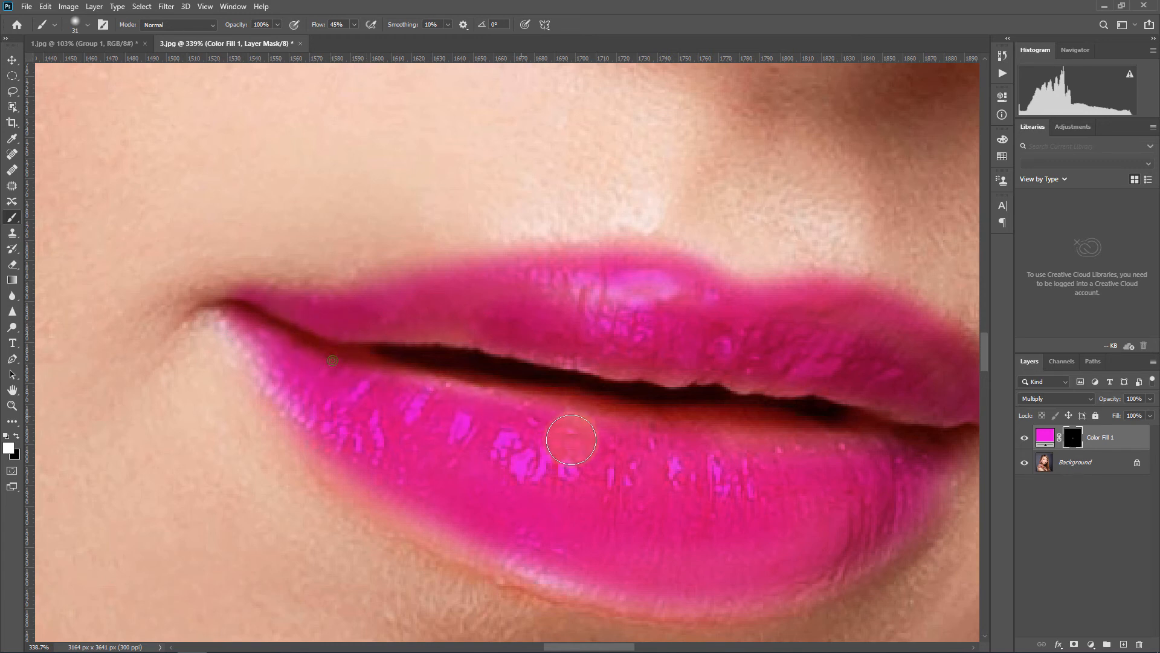
left_click_drag(506, 475, 416, 319)
mouse_move(216, 239)
left_mouse_down()
mouse_move(304, 328)
mouse_move(466, 407)
mouse_move(552, 433)
mouse_move(712, 420)
mouse_move(787, 386)
mouse_move(834, 324)
mouse_move(802, 335)
mouse_move(698, 430)
left_mouse_up()
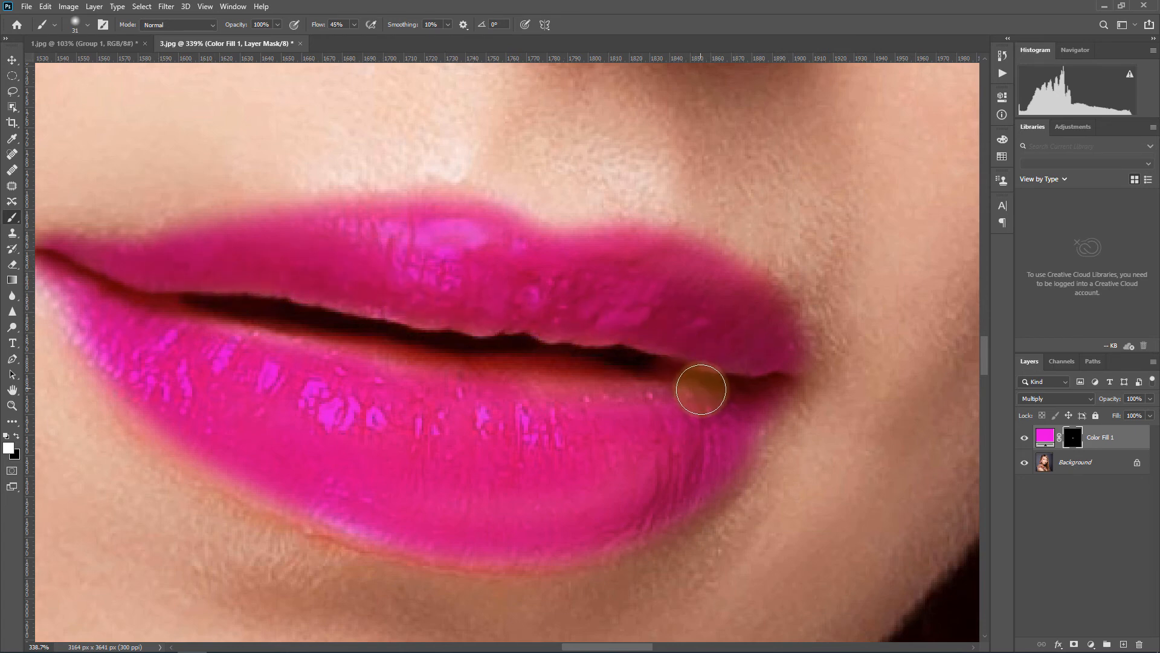
mouse_move(664, 415)
left_mouse_down()
mouse_move(569, 410)
mouse_move(619, 397)
mouse_move(600, 400)
left_mouse_up()
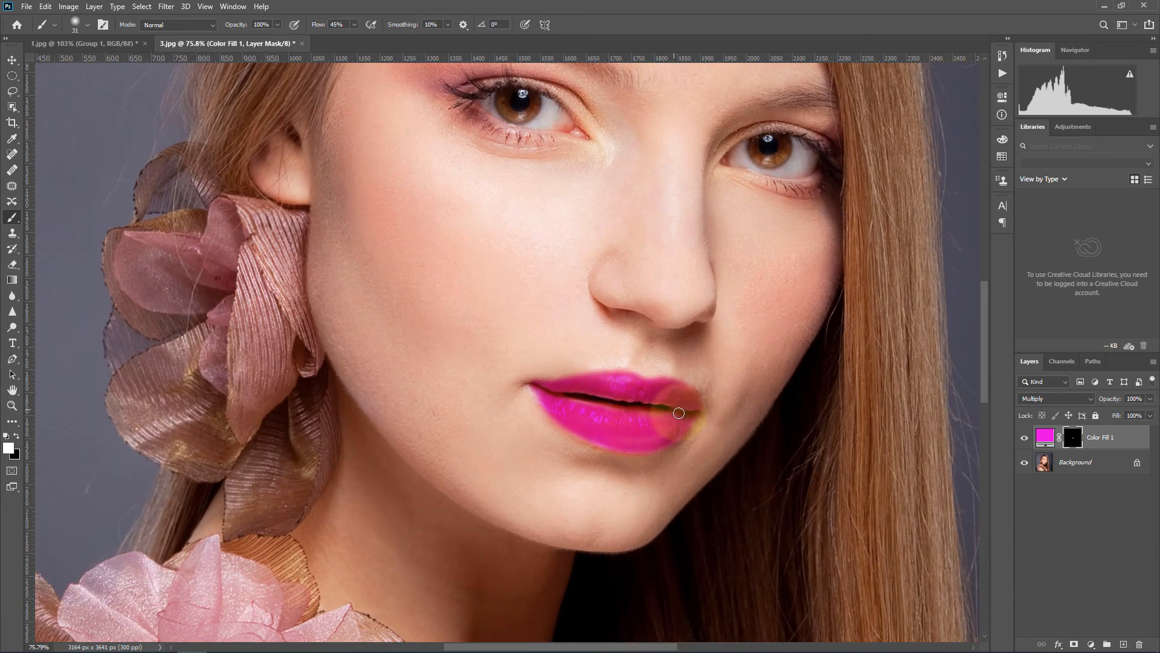
left_click_drag(680, 411, 709, 403)
left_click_drag(644, 430, 550, 430)
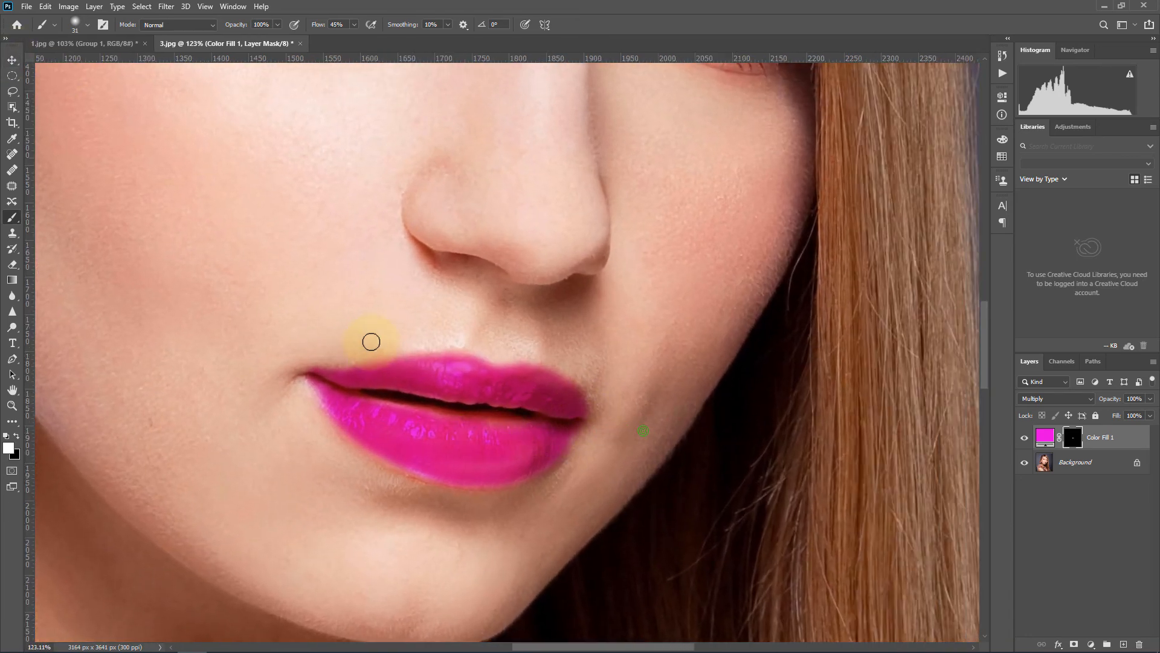
left_click_drag(475, 408, 525, 401)
mouse_move(338, 423)
left_mouse_down()
mouse_move(591, 457)
mouse_move(557, 446)
left_mouse_up()
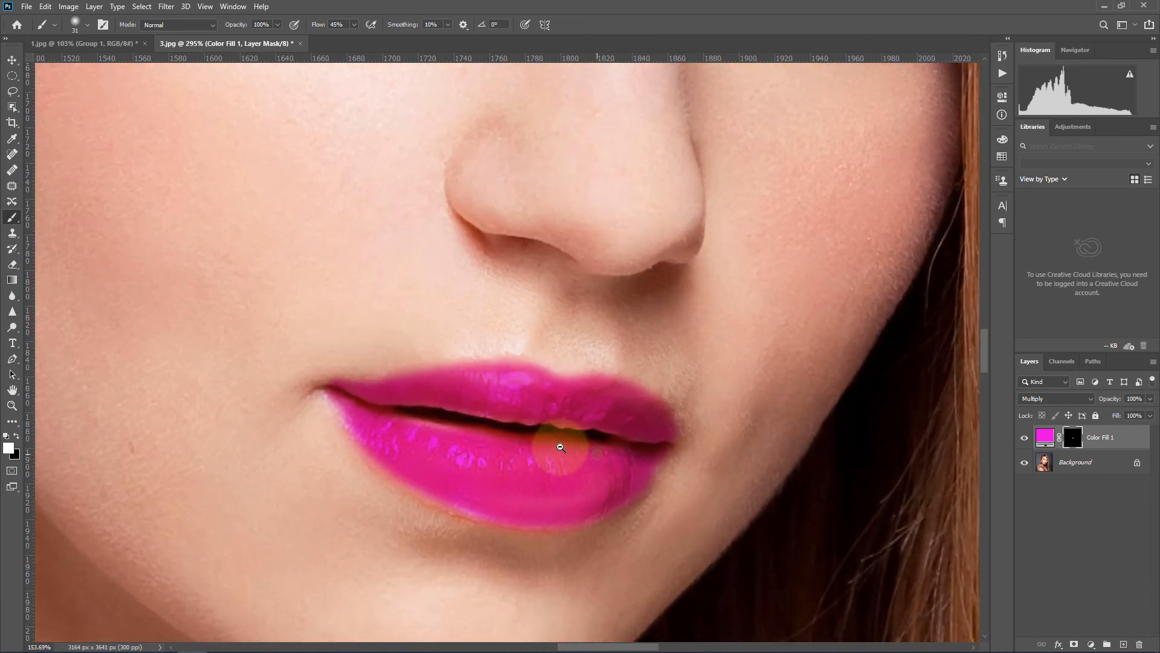
Step: In the fill layer's Blending Options, split the Underlying Layer highlight slider of Blend If to 149 / 255
left_click(13, 61)
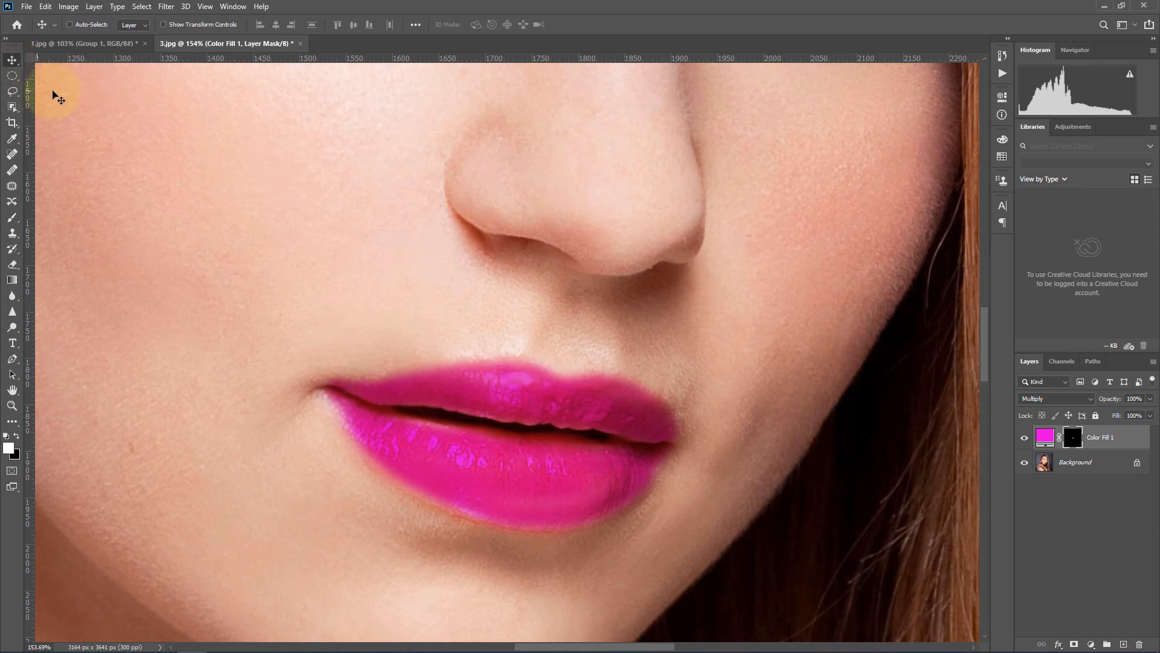
left_click(96, 7)
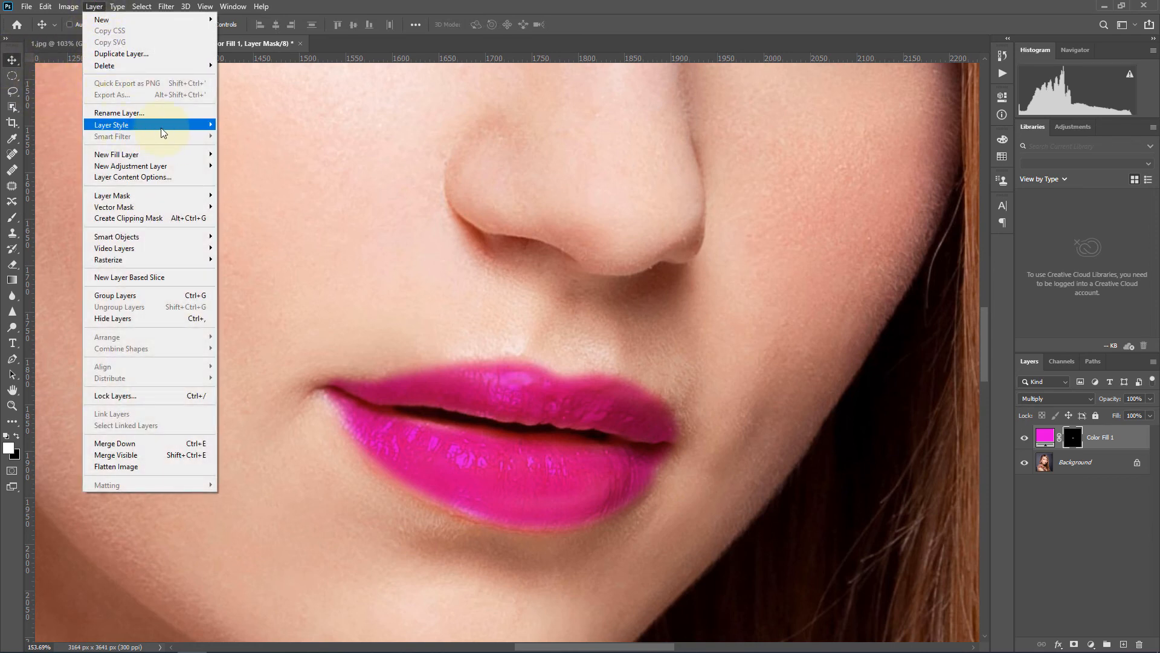
mouse_move(184, 128)
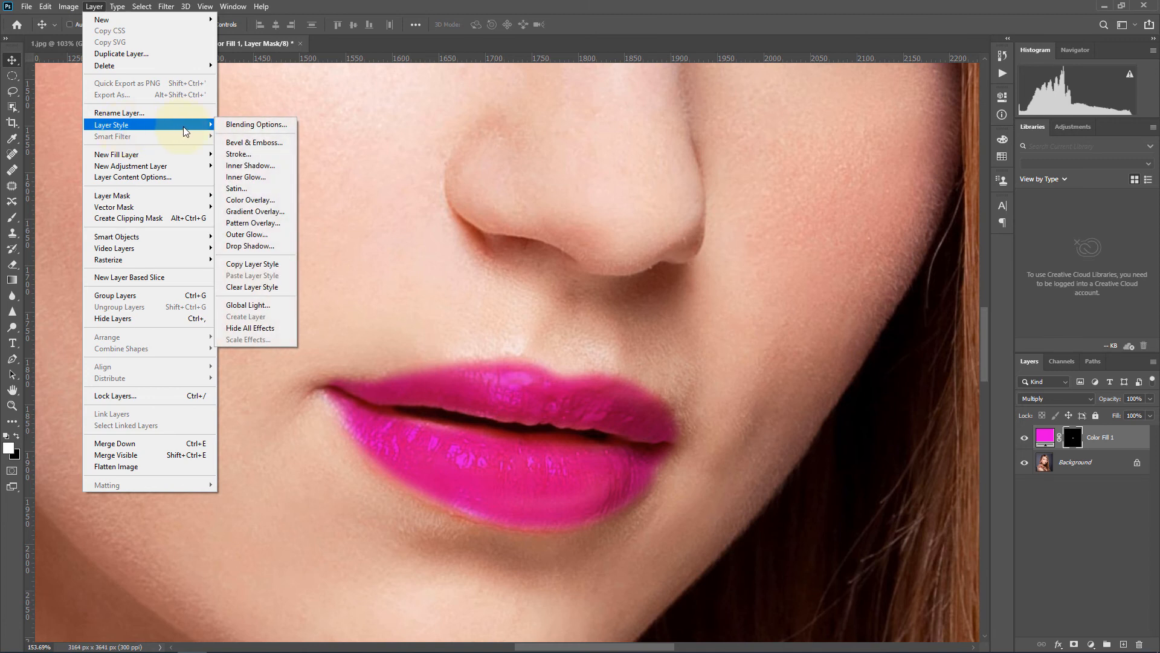
left_click(243, 124)
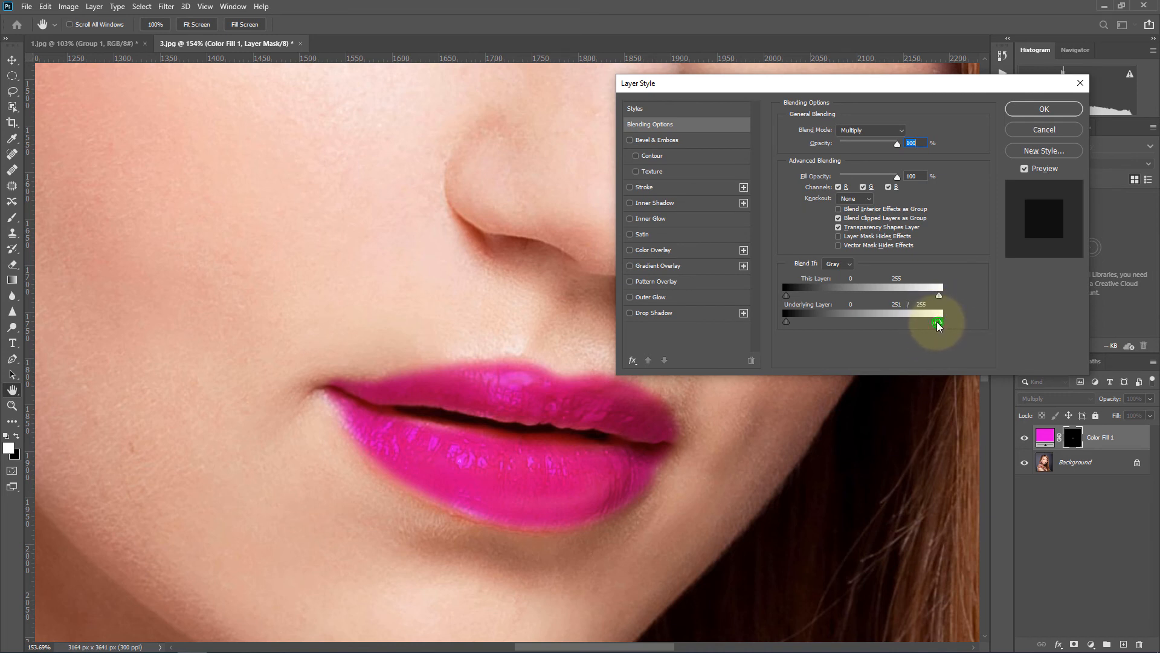
left_click_drag(937, 325, 883, 326)
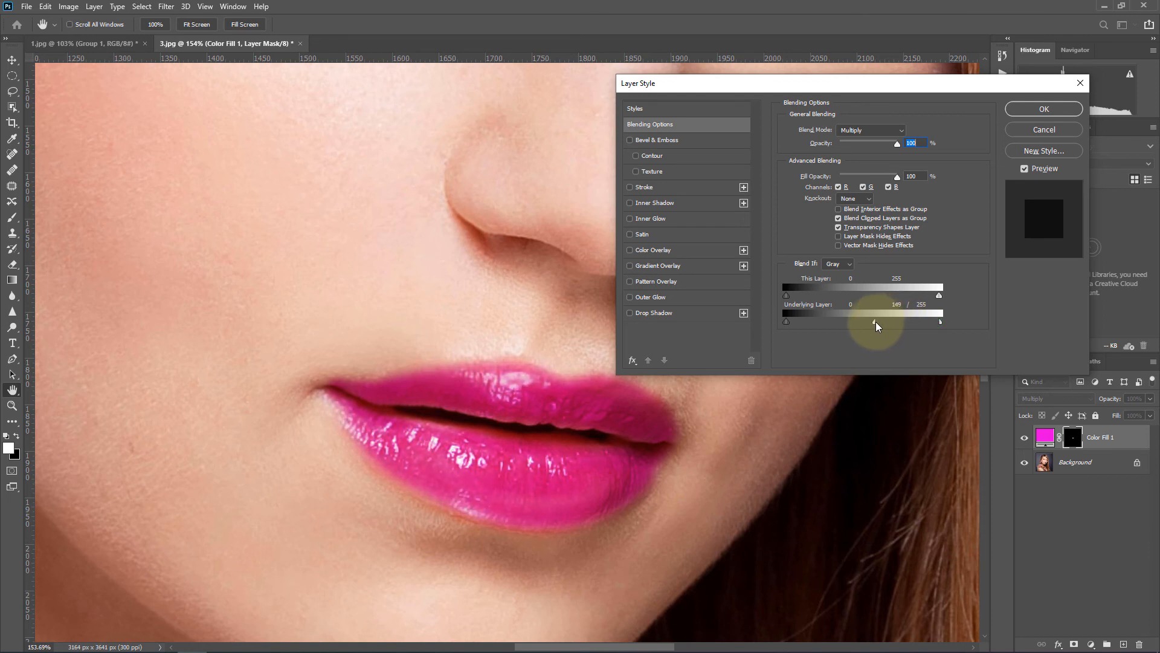
left_click(1042, 109)
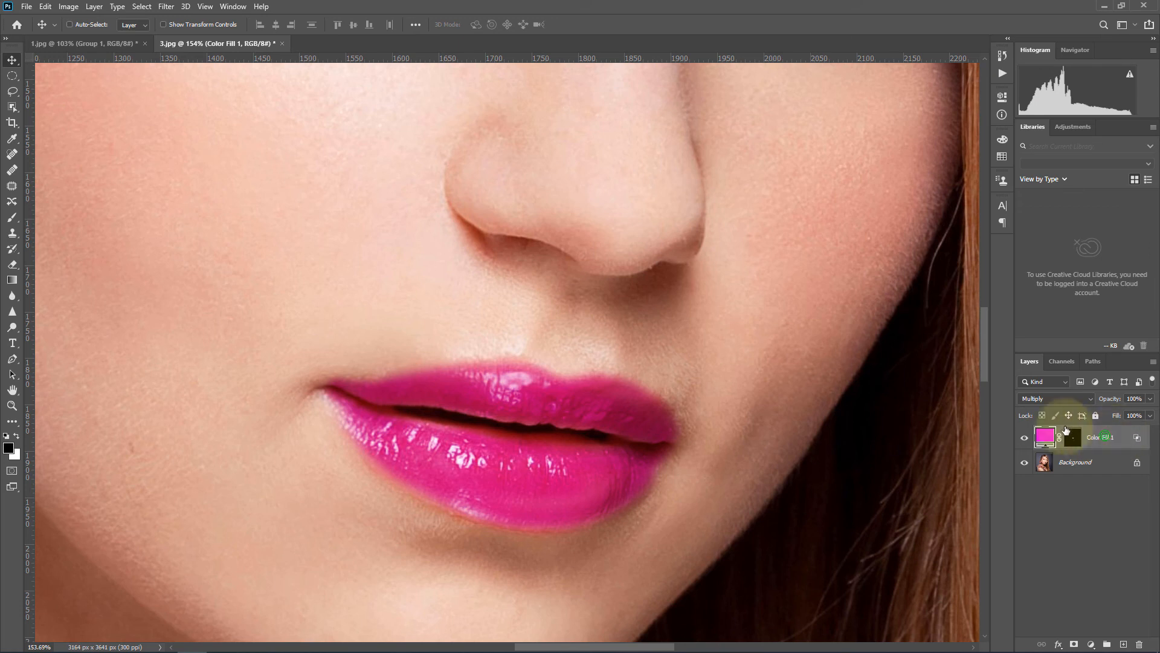
Step: Duplicate the magenta fill layer under the default name and set the copy's opacity to 30%
left_click(96, 6)
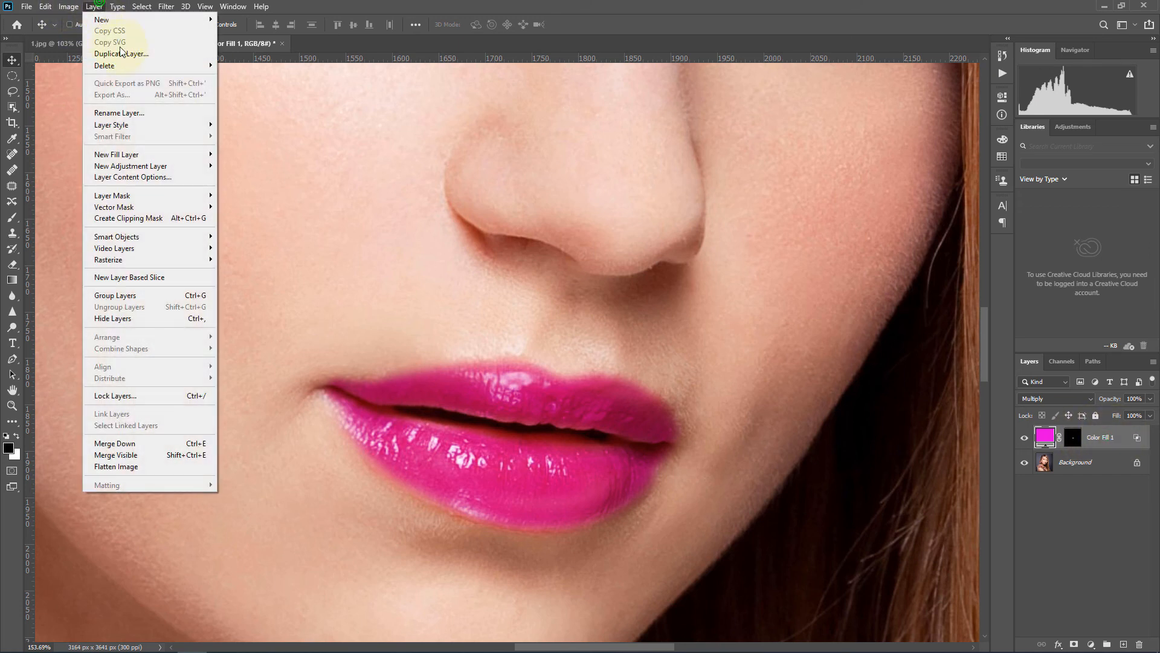
left_click(138, 54)
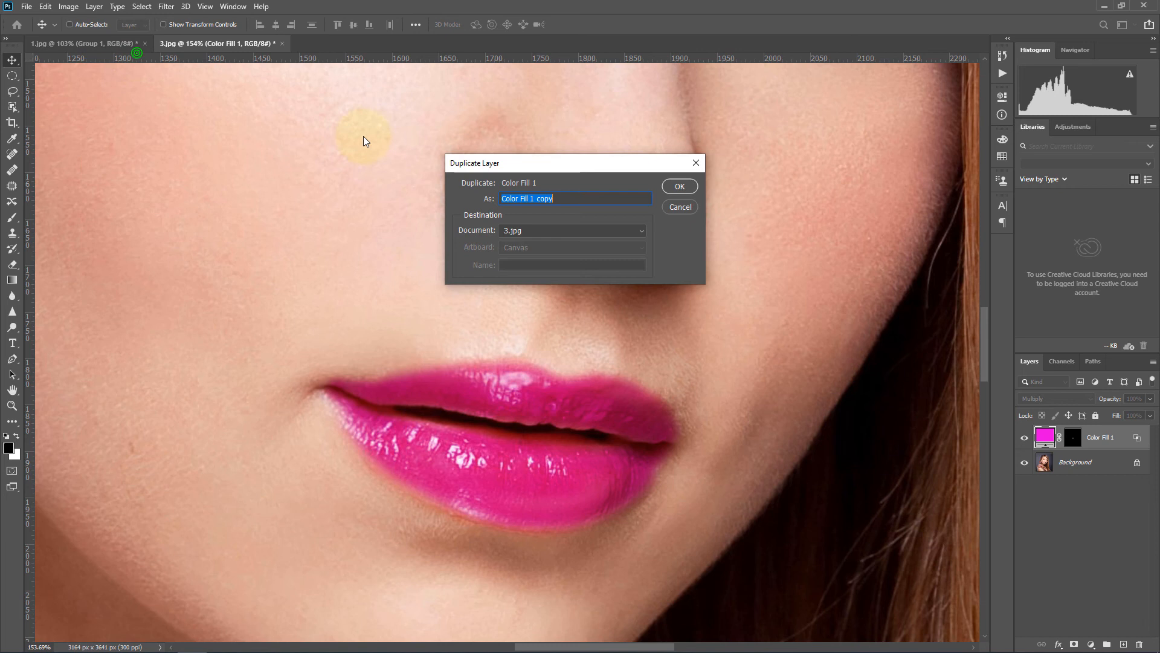
left_click(680, 187)
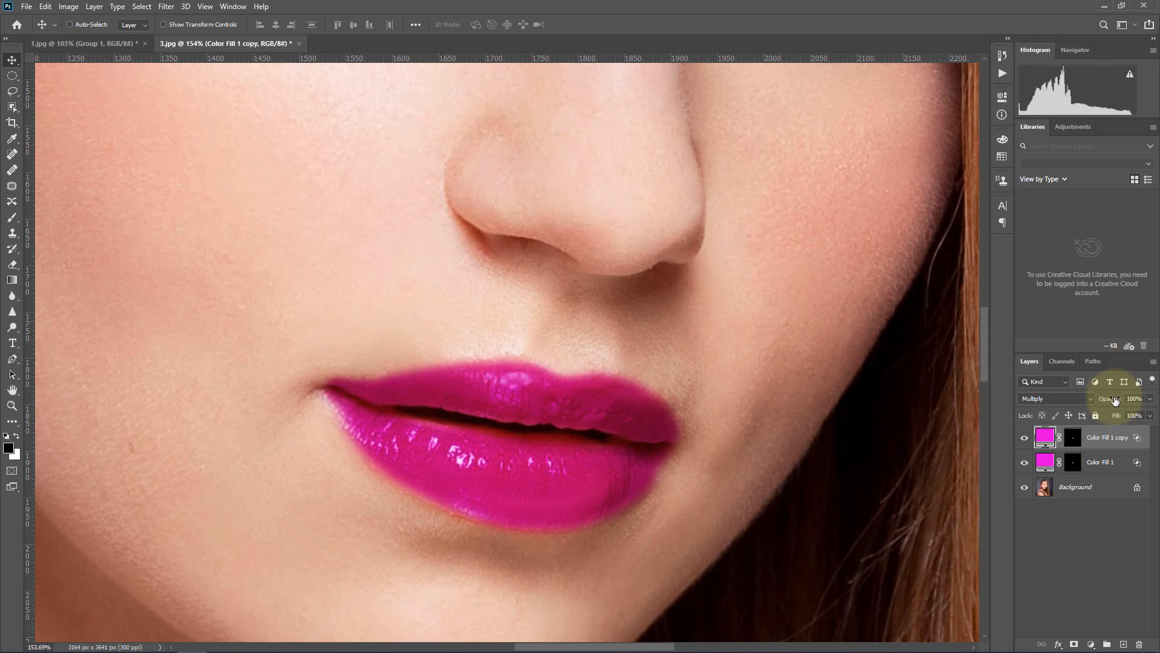
left_click_drag(1115, 400, 1095, 404)
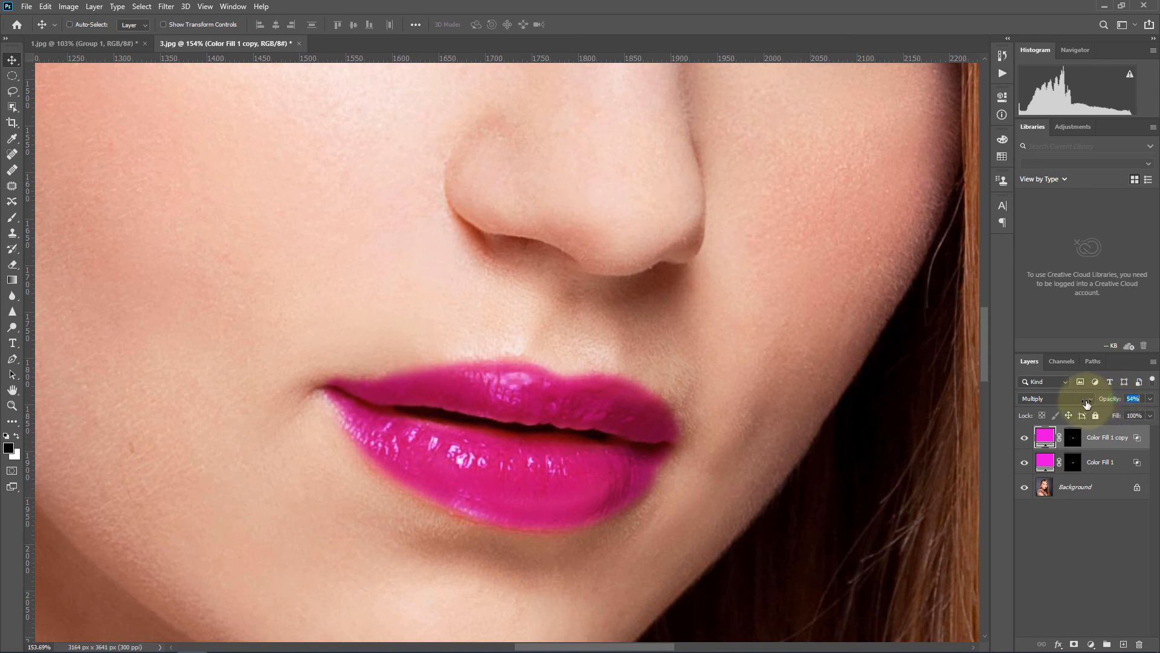
left_click_drag(1086, 402, 1071, 403)
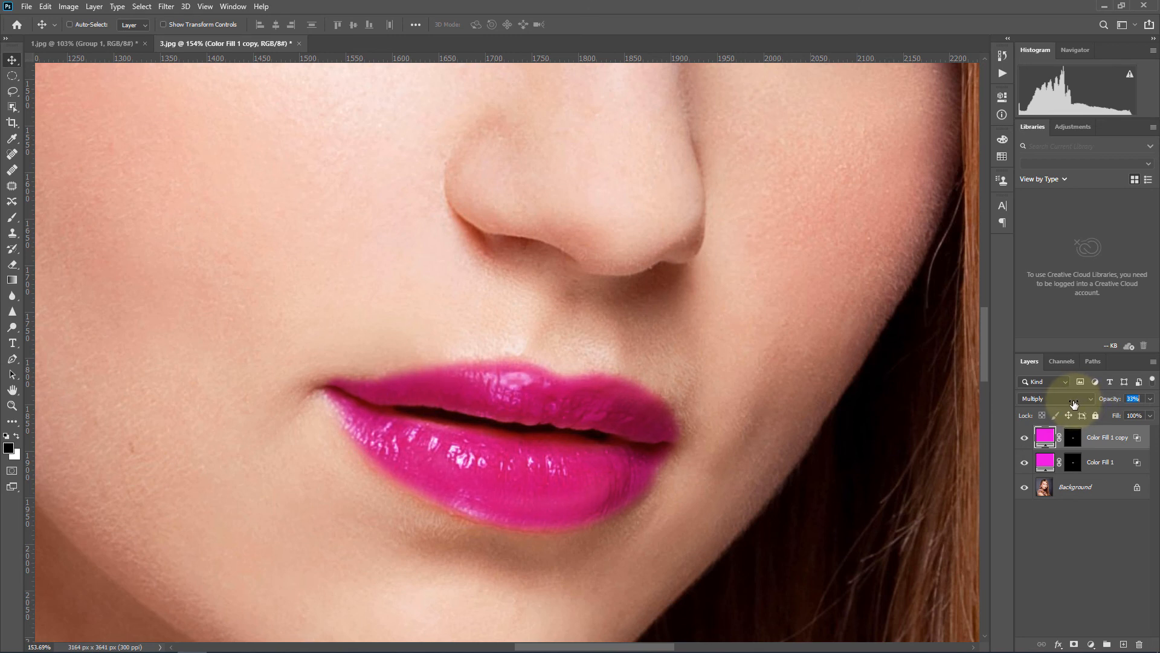
left_click(1136, 398)
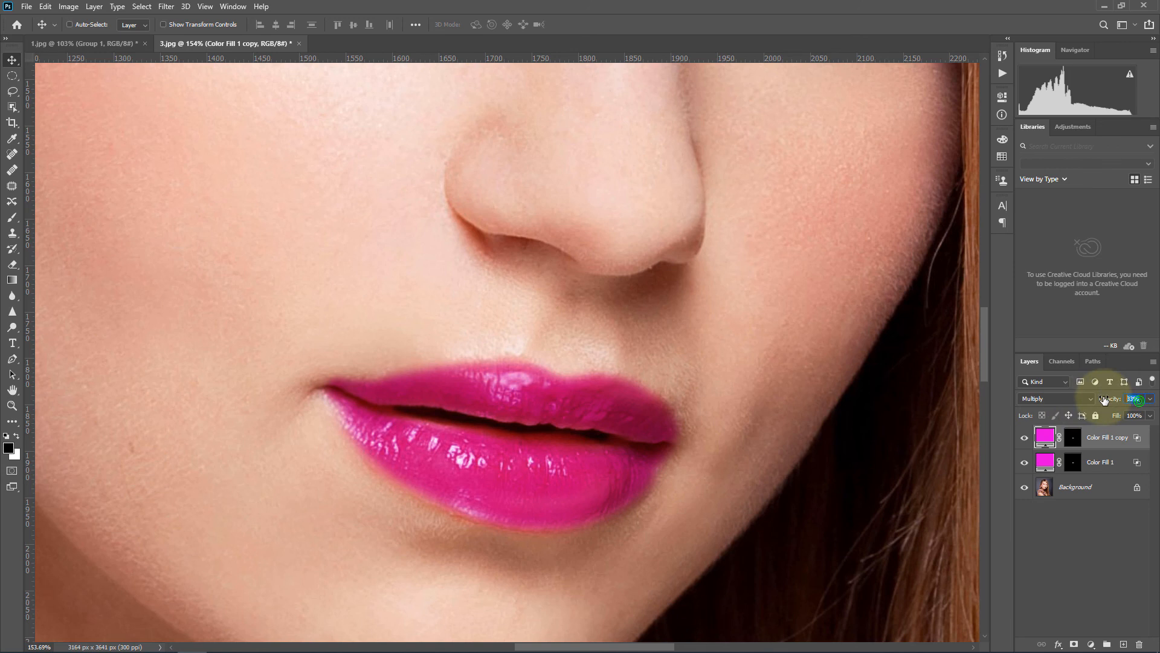
type("30")
left_click(1149, 399)
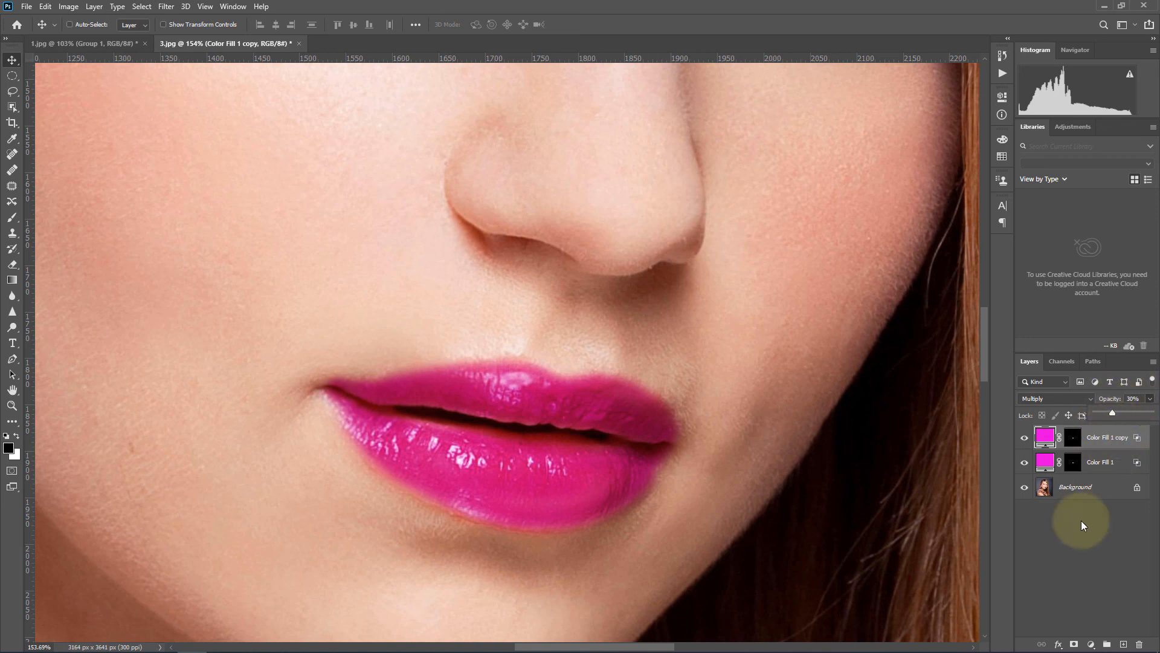
Step: Group the two magenta fill layers and lower the group's opacity to 75%
left_click(1090, 461)
left_click(1107, 435, "shift")
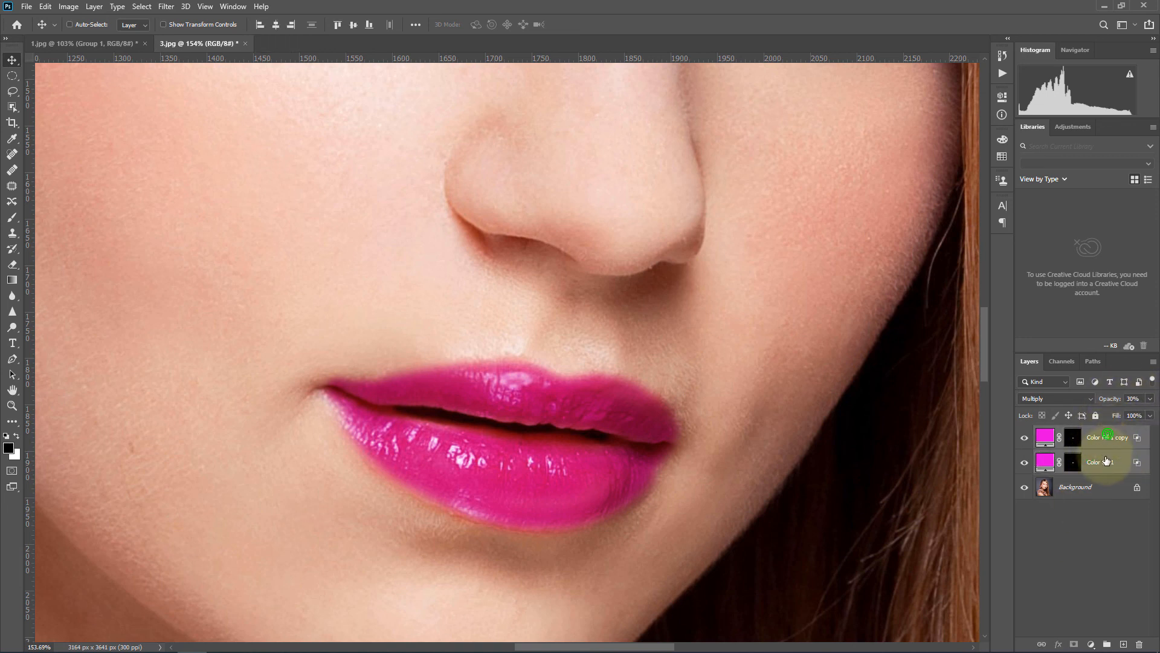
key("ctrl+g")
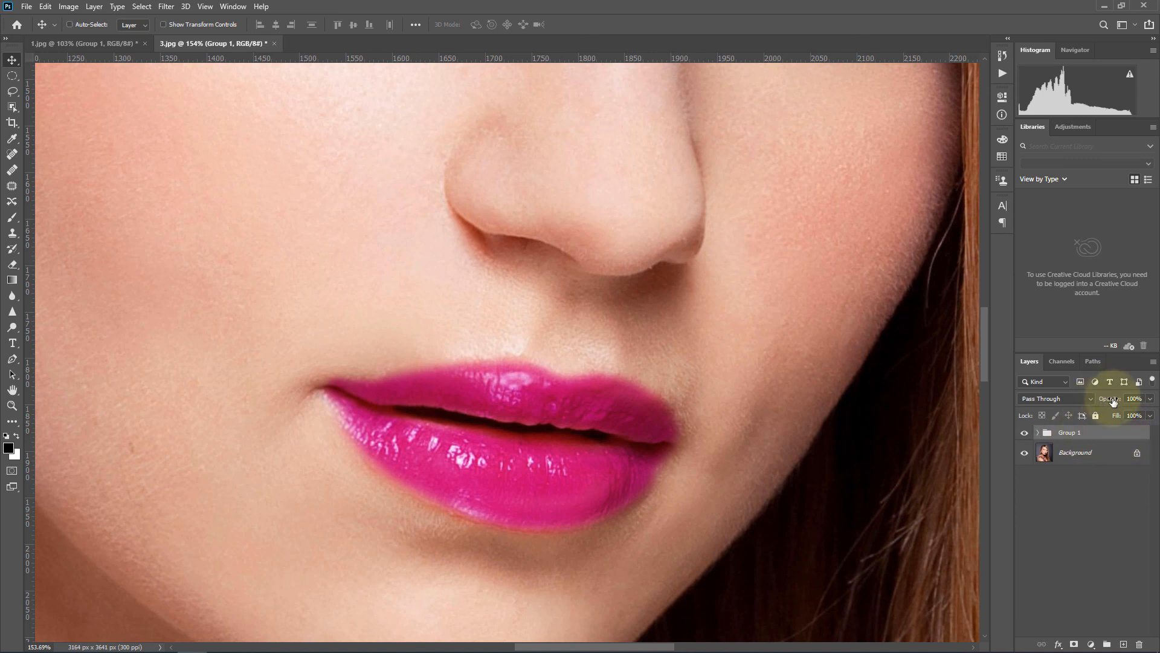
left_click_drag(1110, 399, 1099, 403)
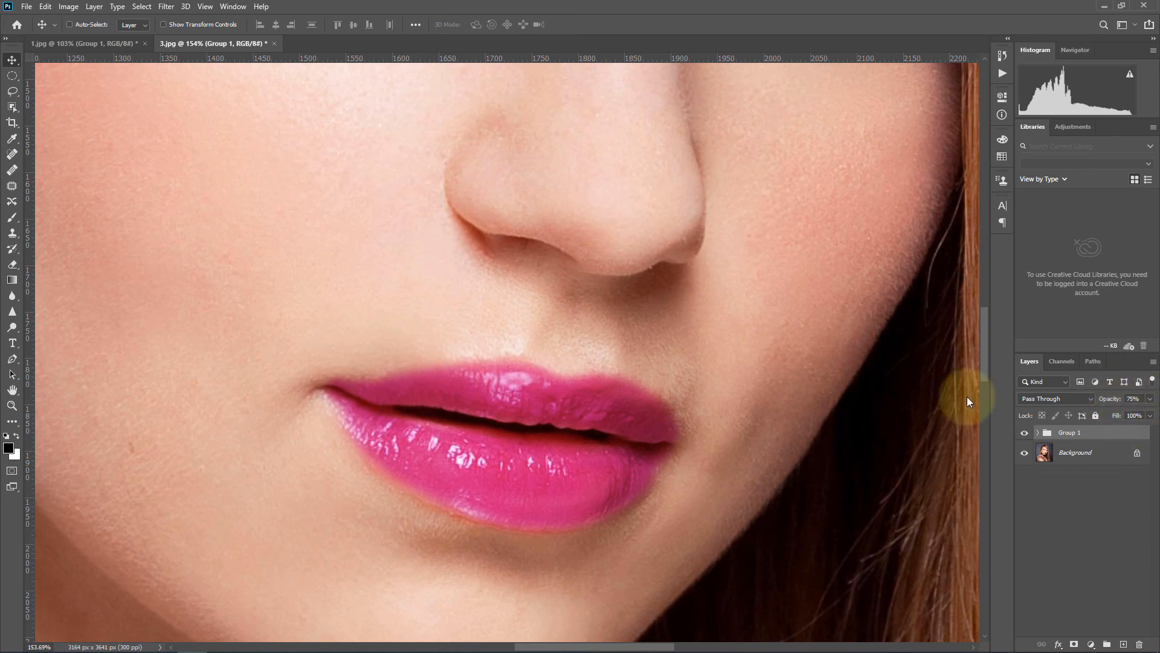
Step: Compare the second portrait's lips with the fill layer group hidden and shown
mouse_move(526, 422)
left_mouse_down()
mouse_move(424, 411)
mouse_move(521, 410)
left_mouse_up()
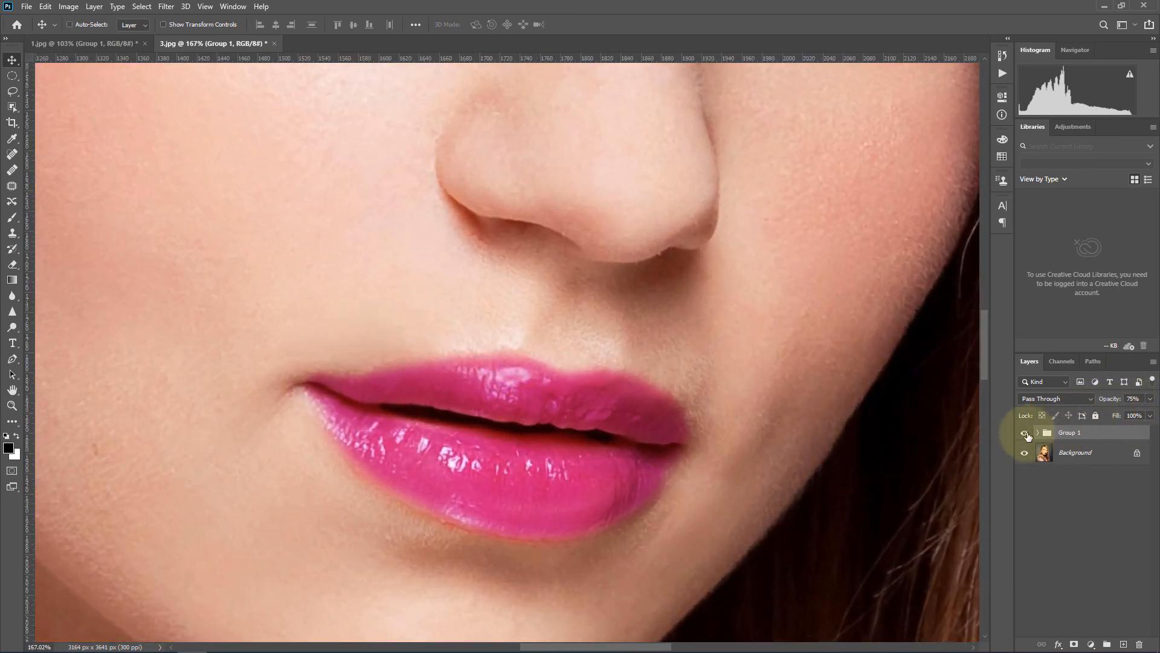
left_click(1025, 434)
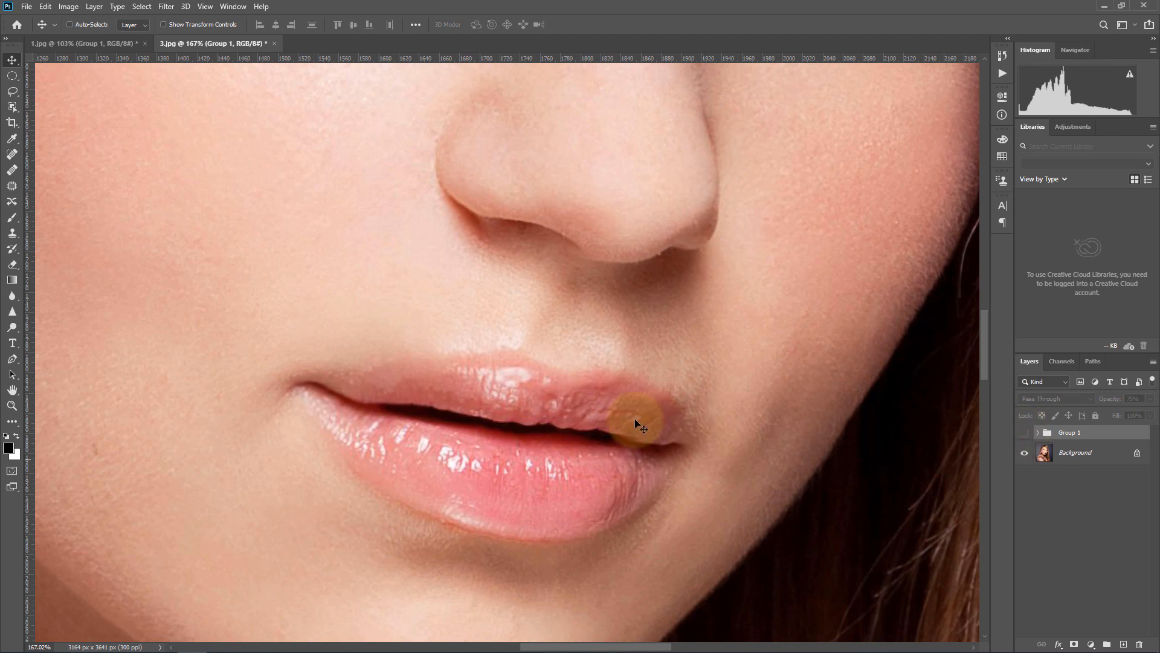
left_click(1024, 432)
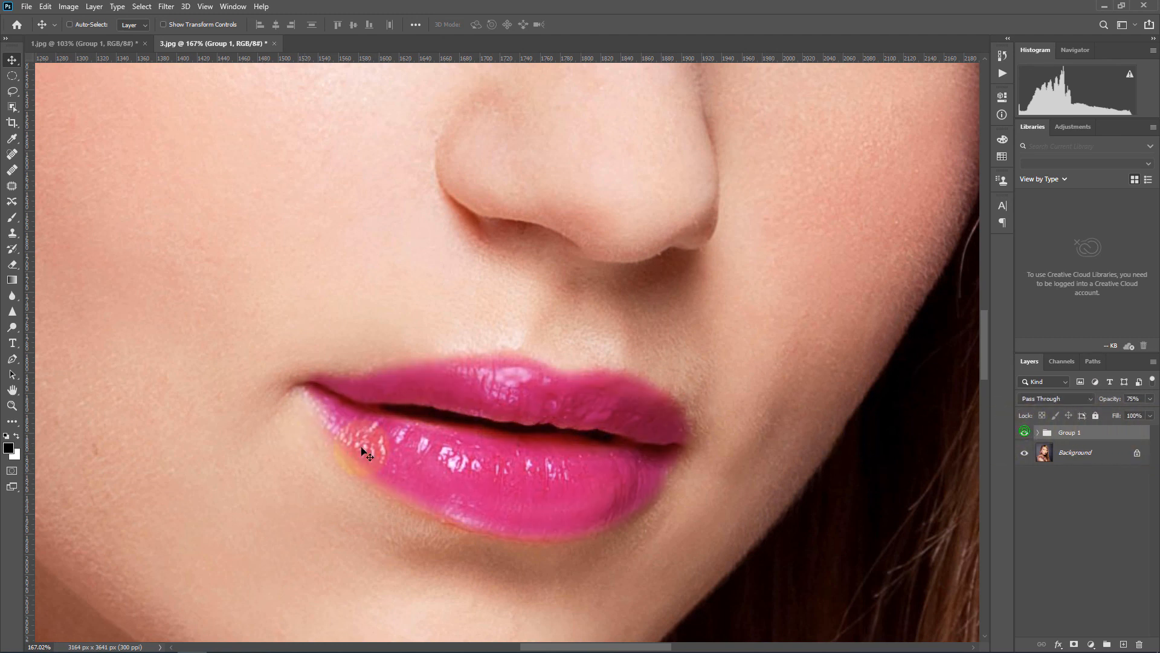
left_click(1025, 434)
left_click(1026, 434)
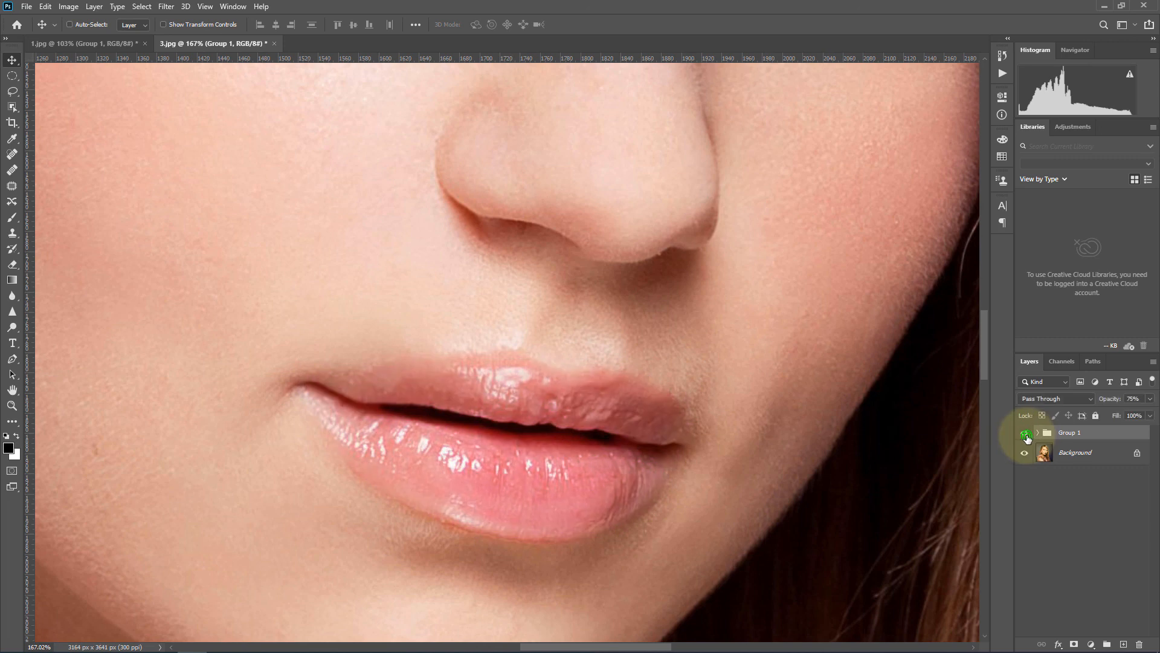
left_click_drag(545, 376, 519, 375)
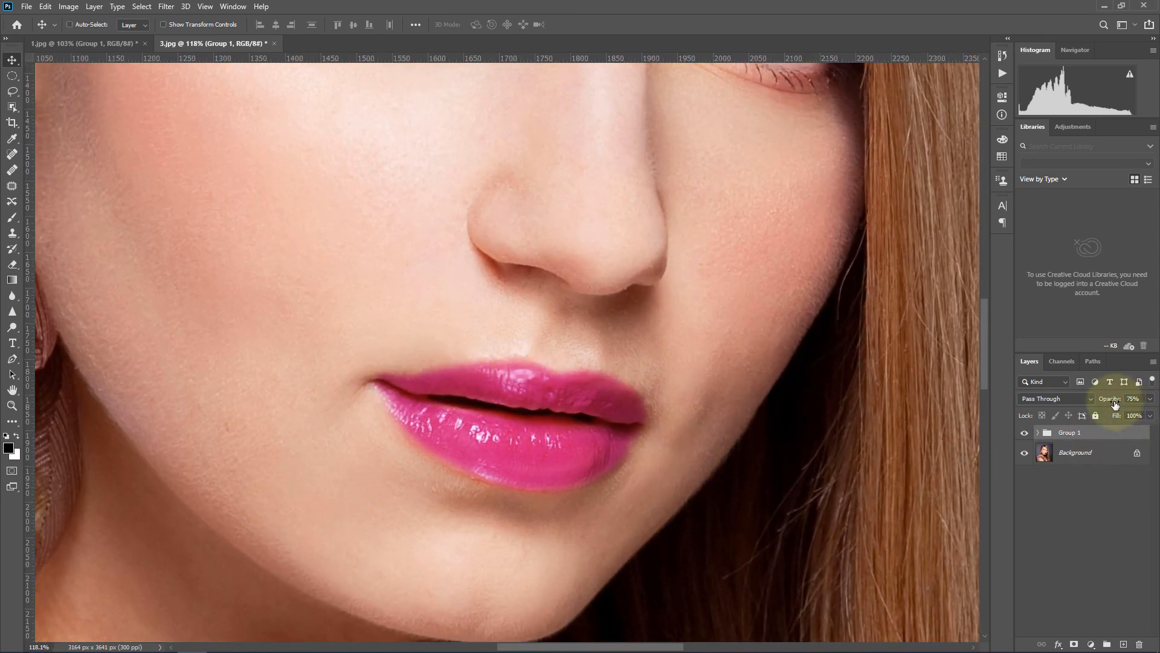
Step: Lower the group's opacity to 64% and check the lips with the group hidden and shown
left_click_drag(1113, 404, 1107, 404)
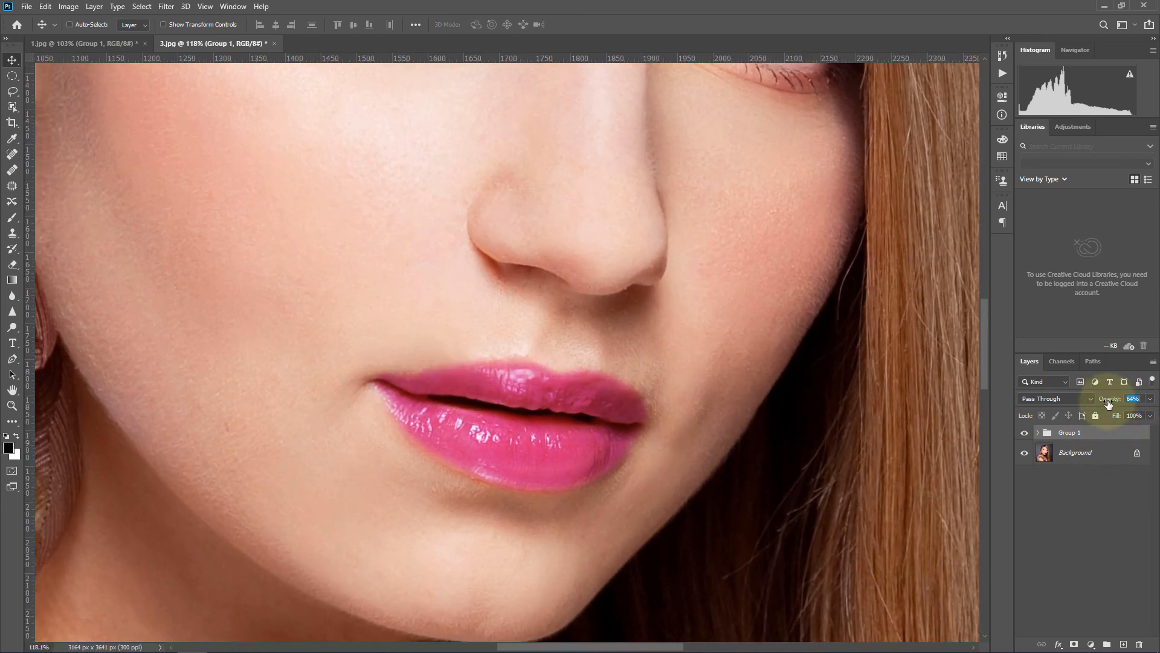
left_click(1025, 431)
left_click(1025, 431)
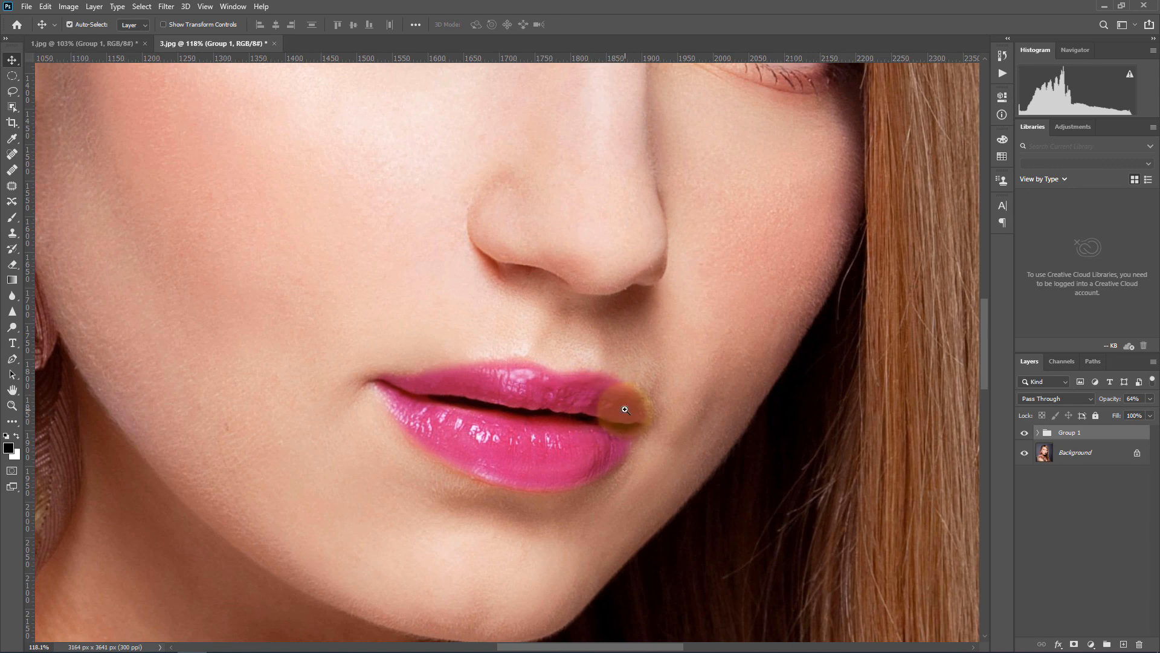
left_click_drag(626, 409, 615, 405)
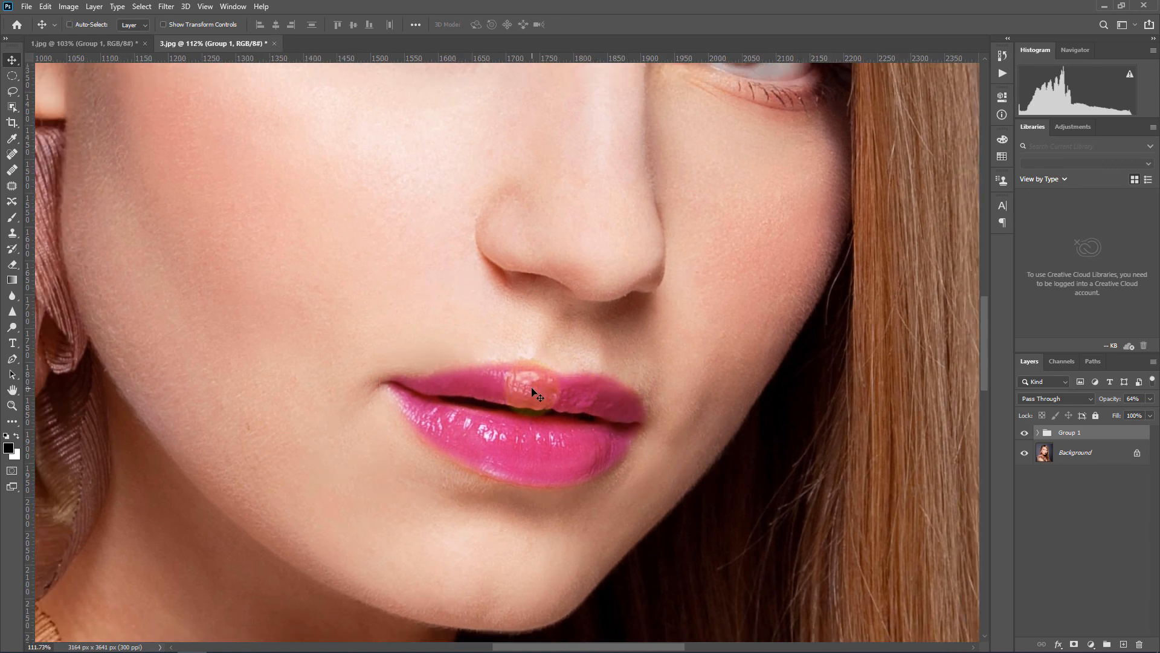